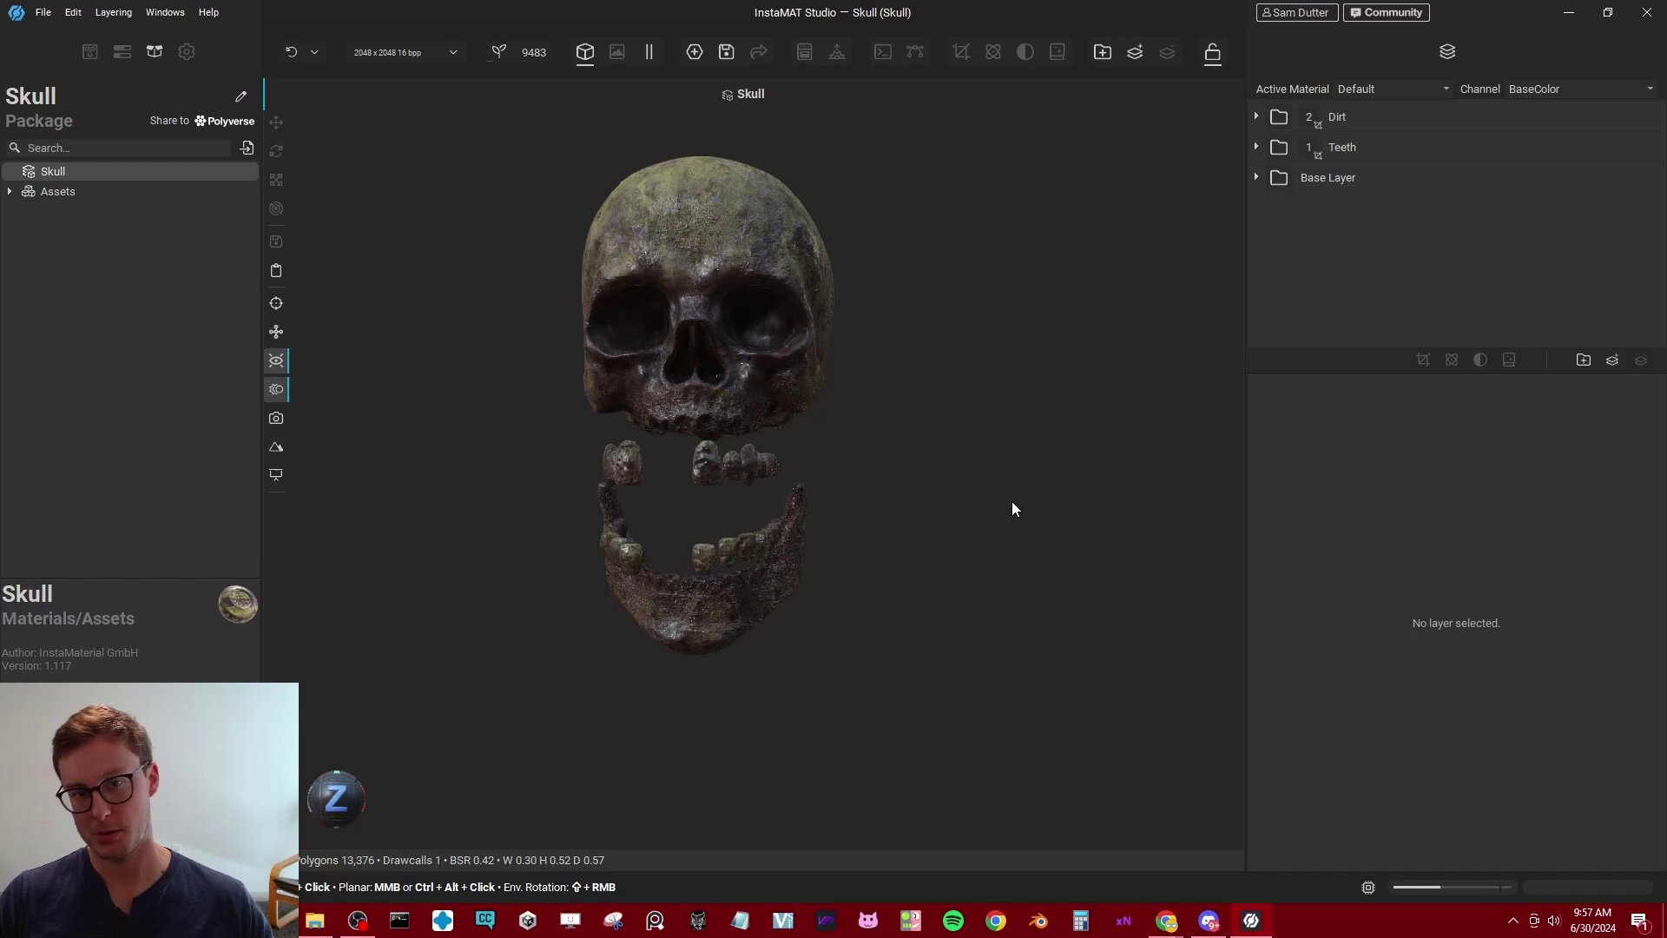
Step: Add a new multi-channel layer to the skull
{"action": "left_click_drag", "start_coordinate": [1013, 508], "coordinate": [816, 504]}
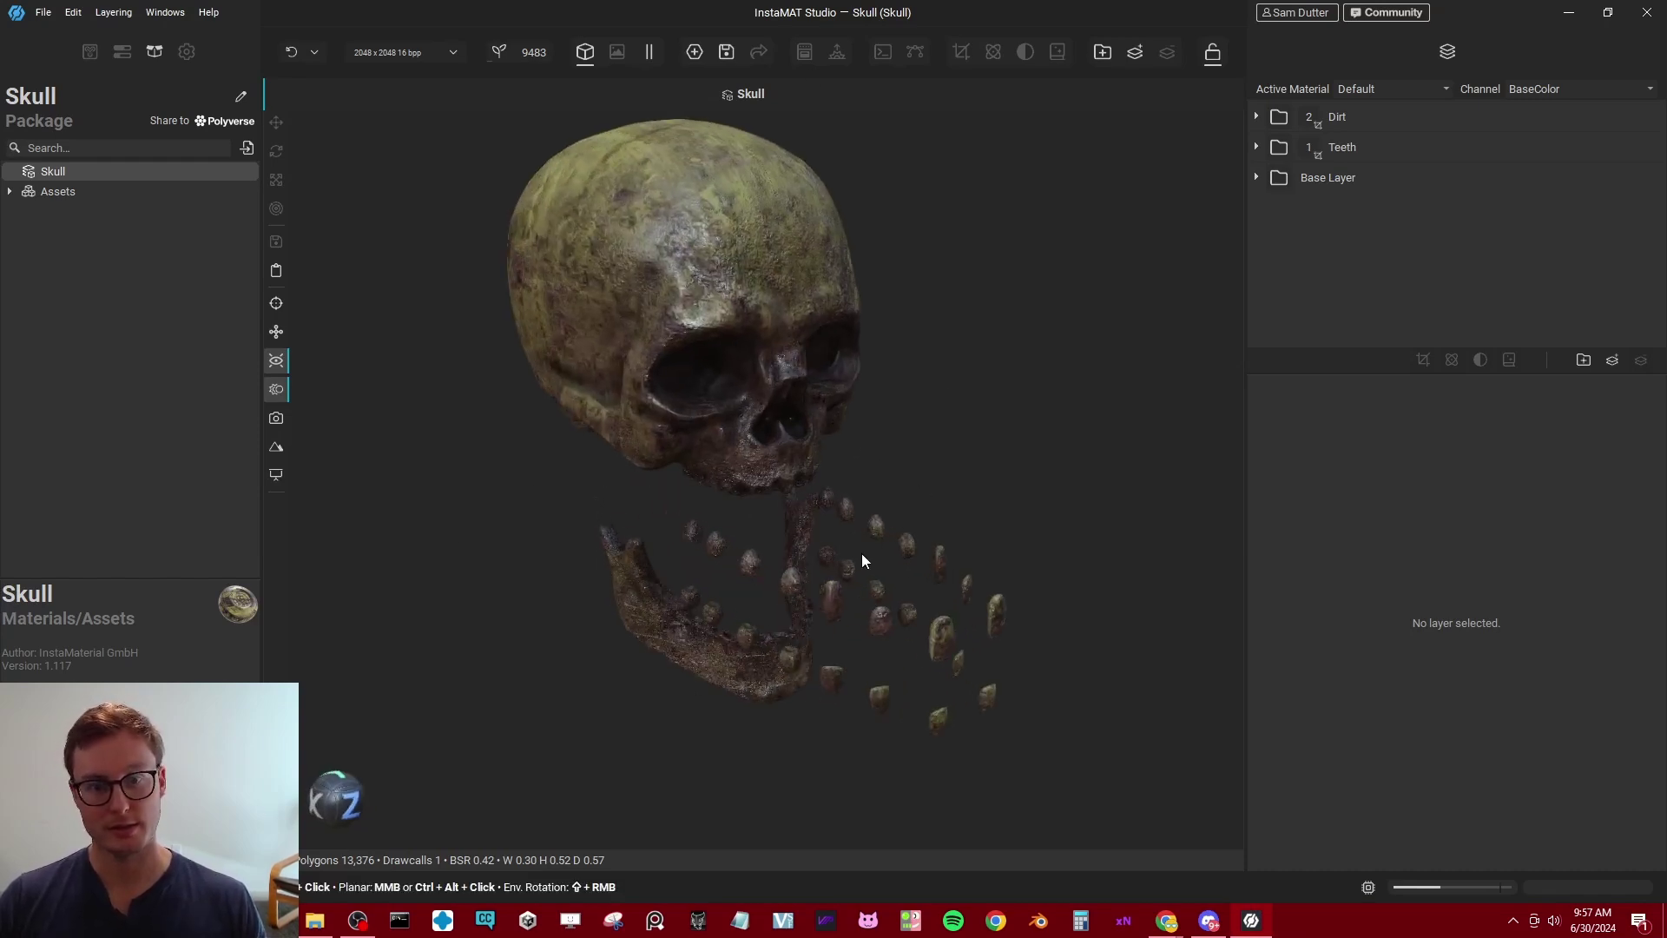
{"action": "left_click_drag", "start_coordinate": [865, 545], "coordinate": [689, 300]}
{"action": "left_click_drag", "start_coordinate": [684, 672], "coordinate": [898, 269]}
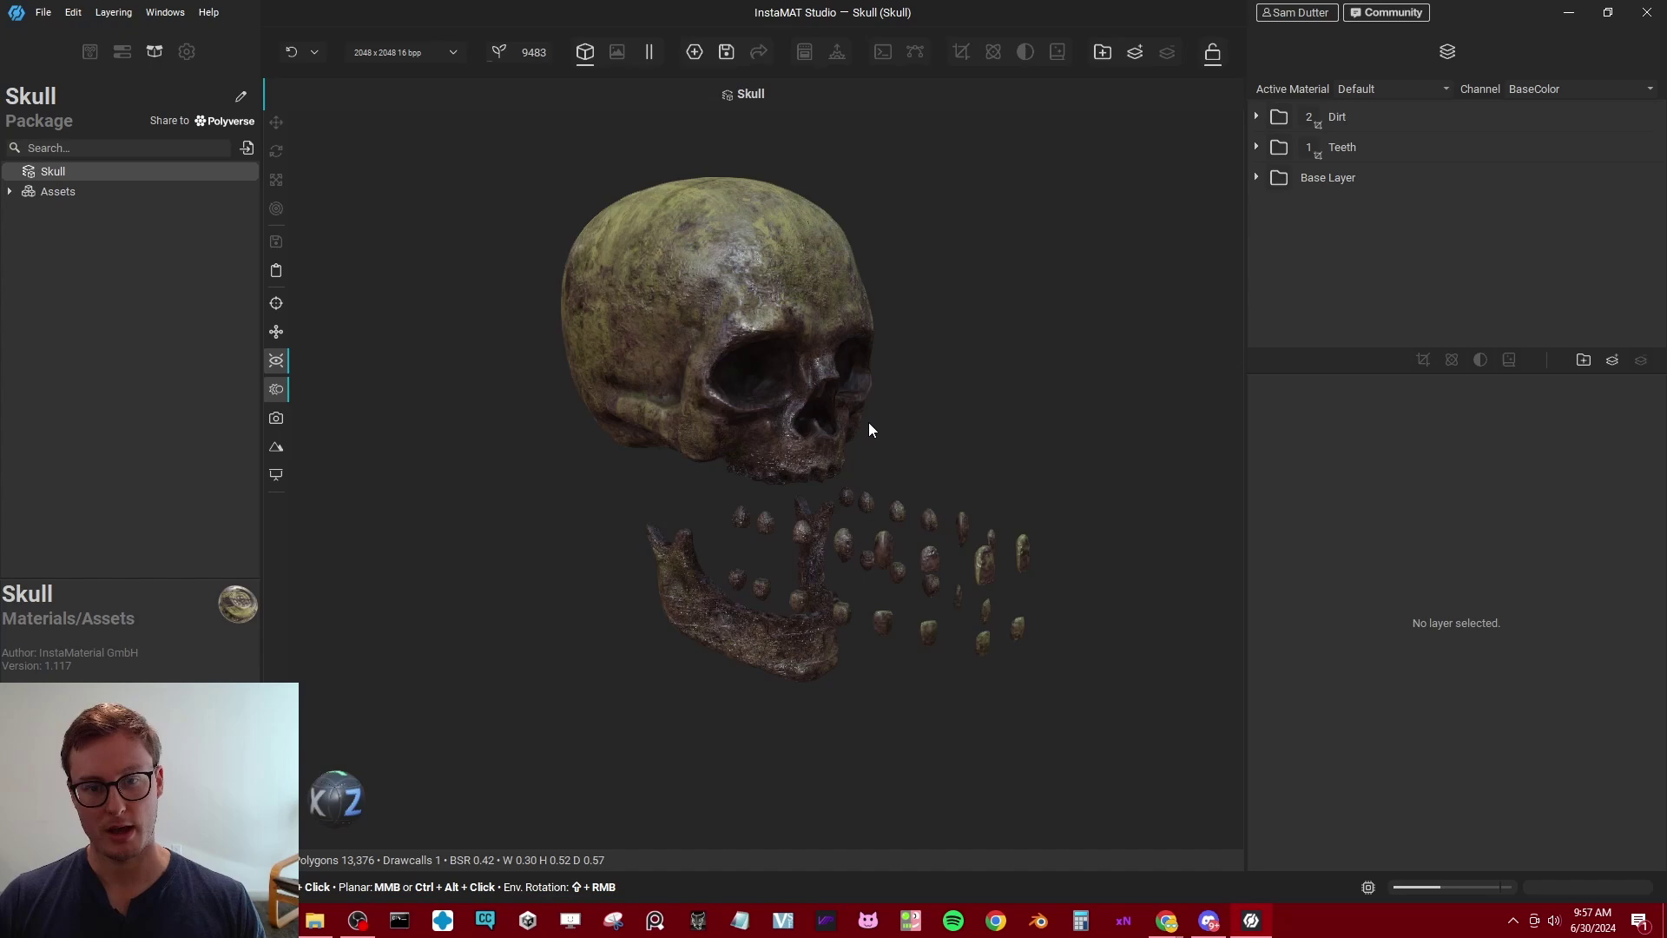
{"action": "mouse_move", "coordinate": [868, 426]}
{"action": "left_mouse_down"}
{"action": "mouse_move", "coordinate": [670, 450]}
{"action": "mouse_move", "coordinate": [739, 468]}
{"action": "mouse_move", "coordinate": [700, 494]}
{"action": "mouse_move", "coordinate": [878, 471]}
{"action": "mouse_move", "coordinate": [871, 457]}
{"action": "left_mouse_up"}
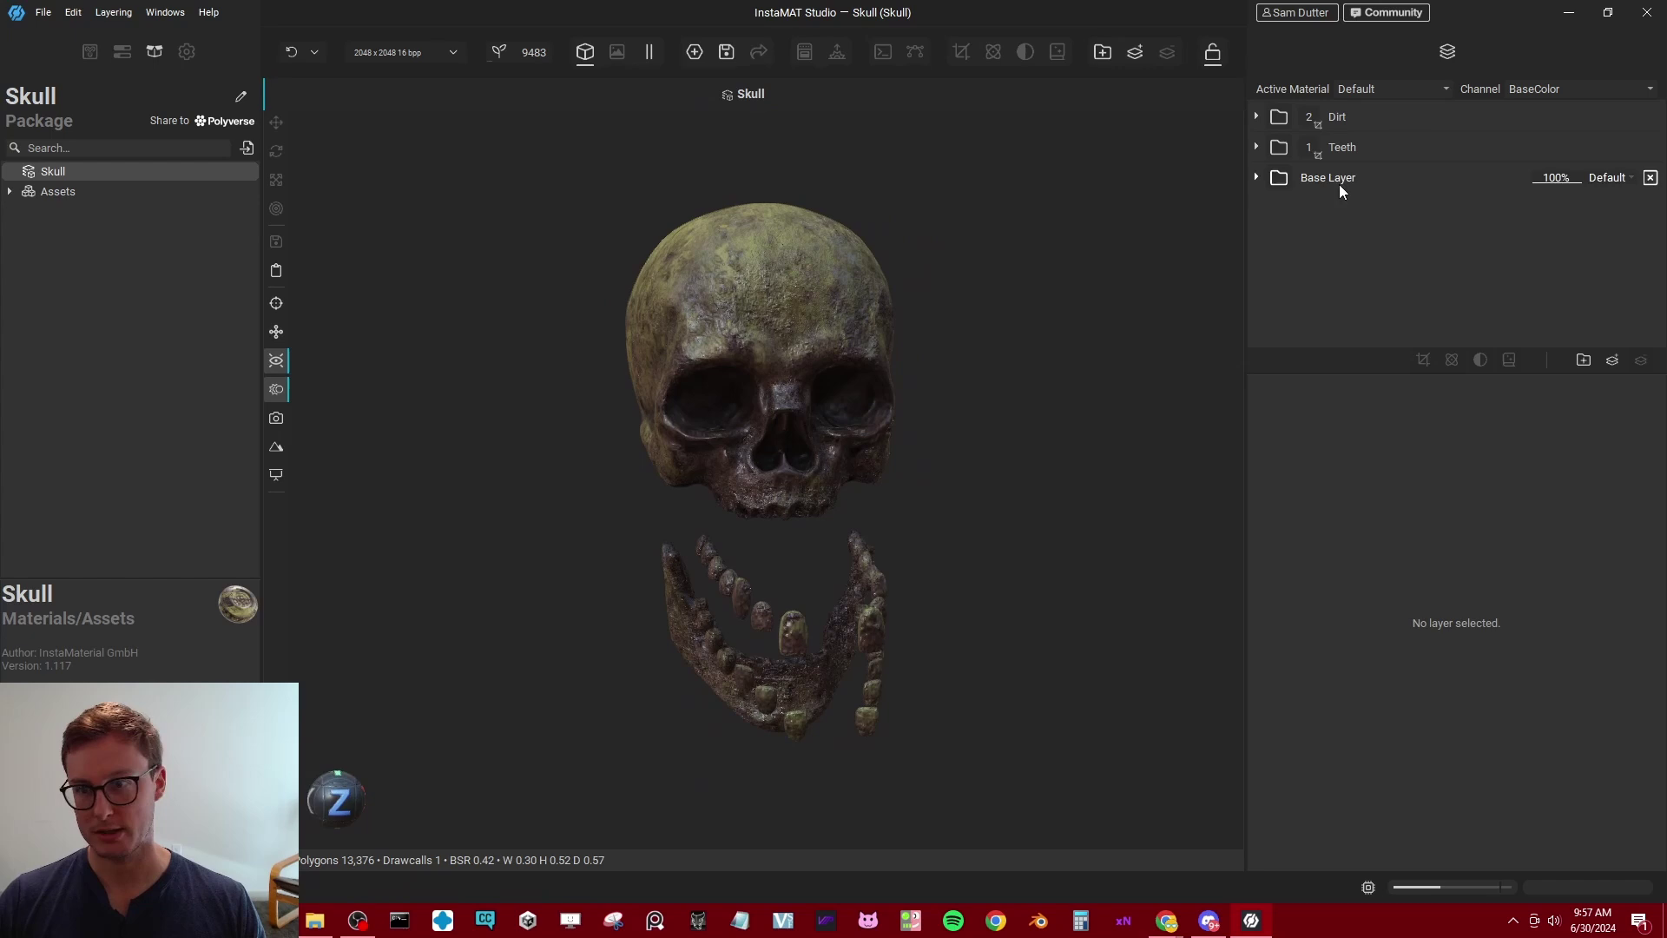
{"action": "left_click", "coordinate": [1612, 361]}
{"action": "left_click", "coordinate": [1575, 368]}
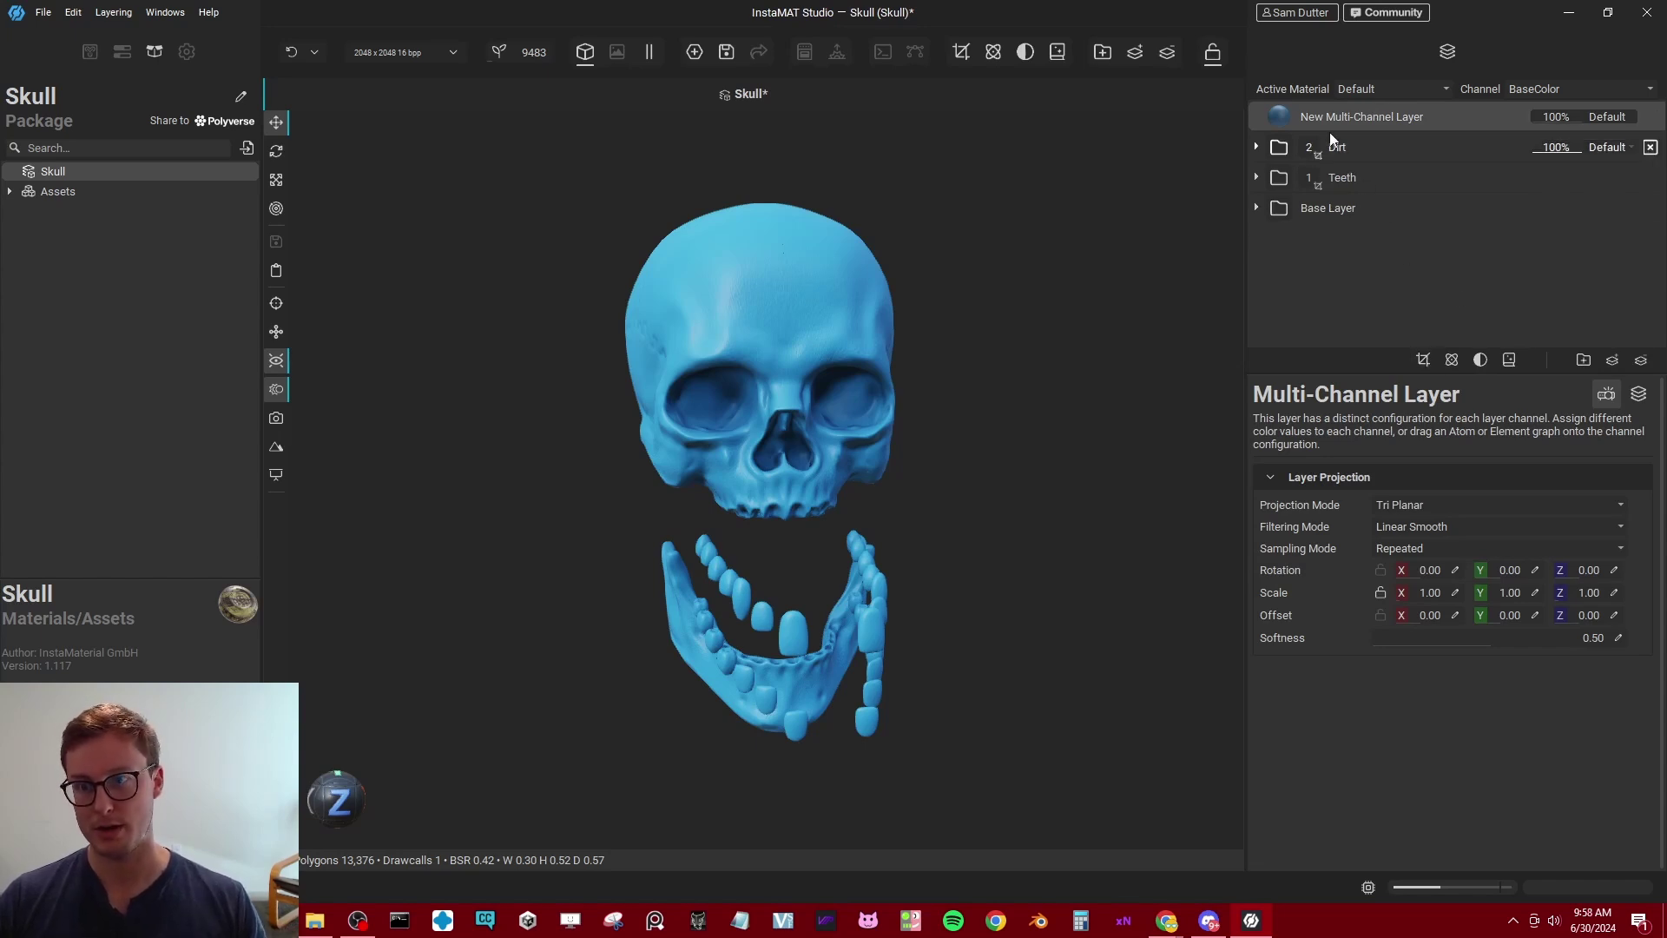
Step: Give the layer a Mesh Projected Mask with projection mode set to UV
{"action": "left_click", "coordinate": [1425, 359]}
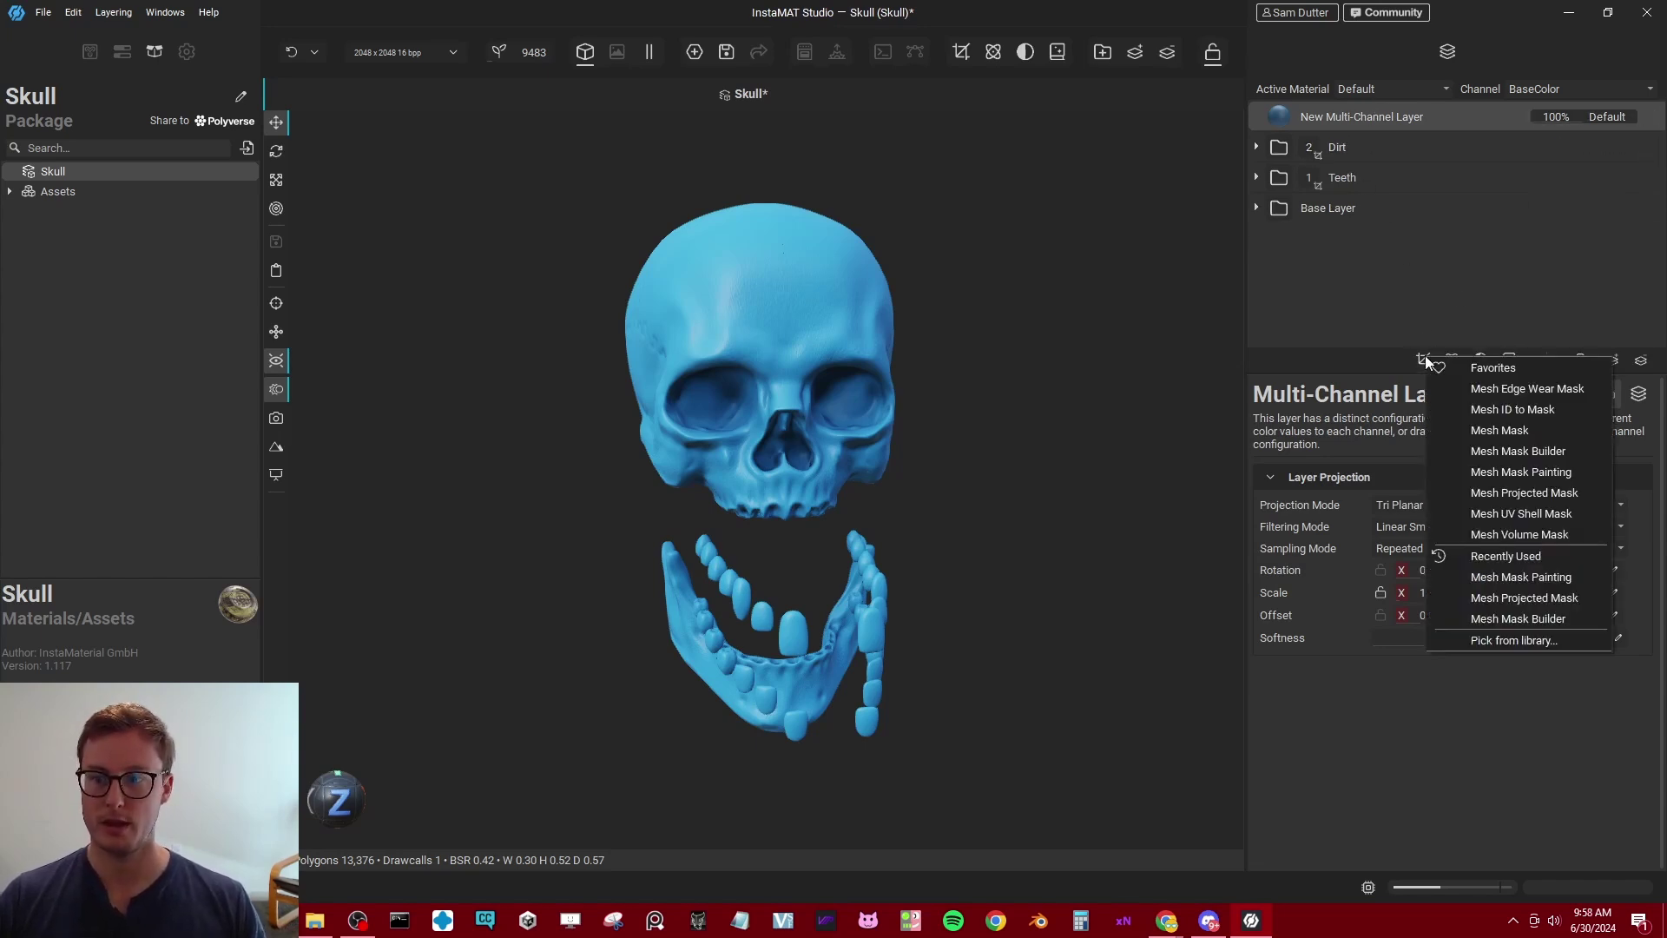
{"action": "left_click", "coordinate": [1519, 495]}
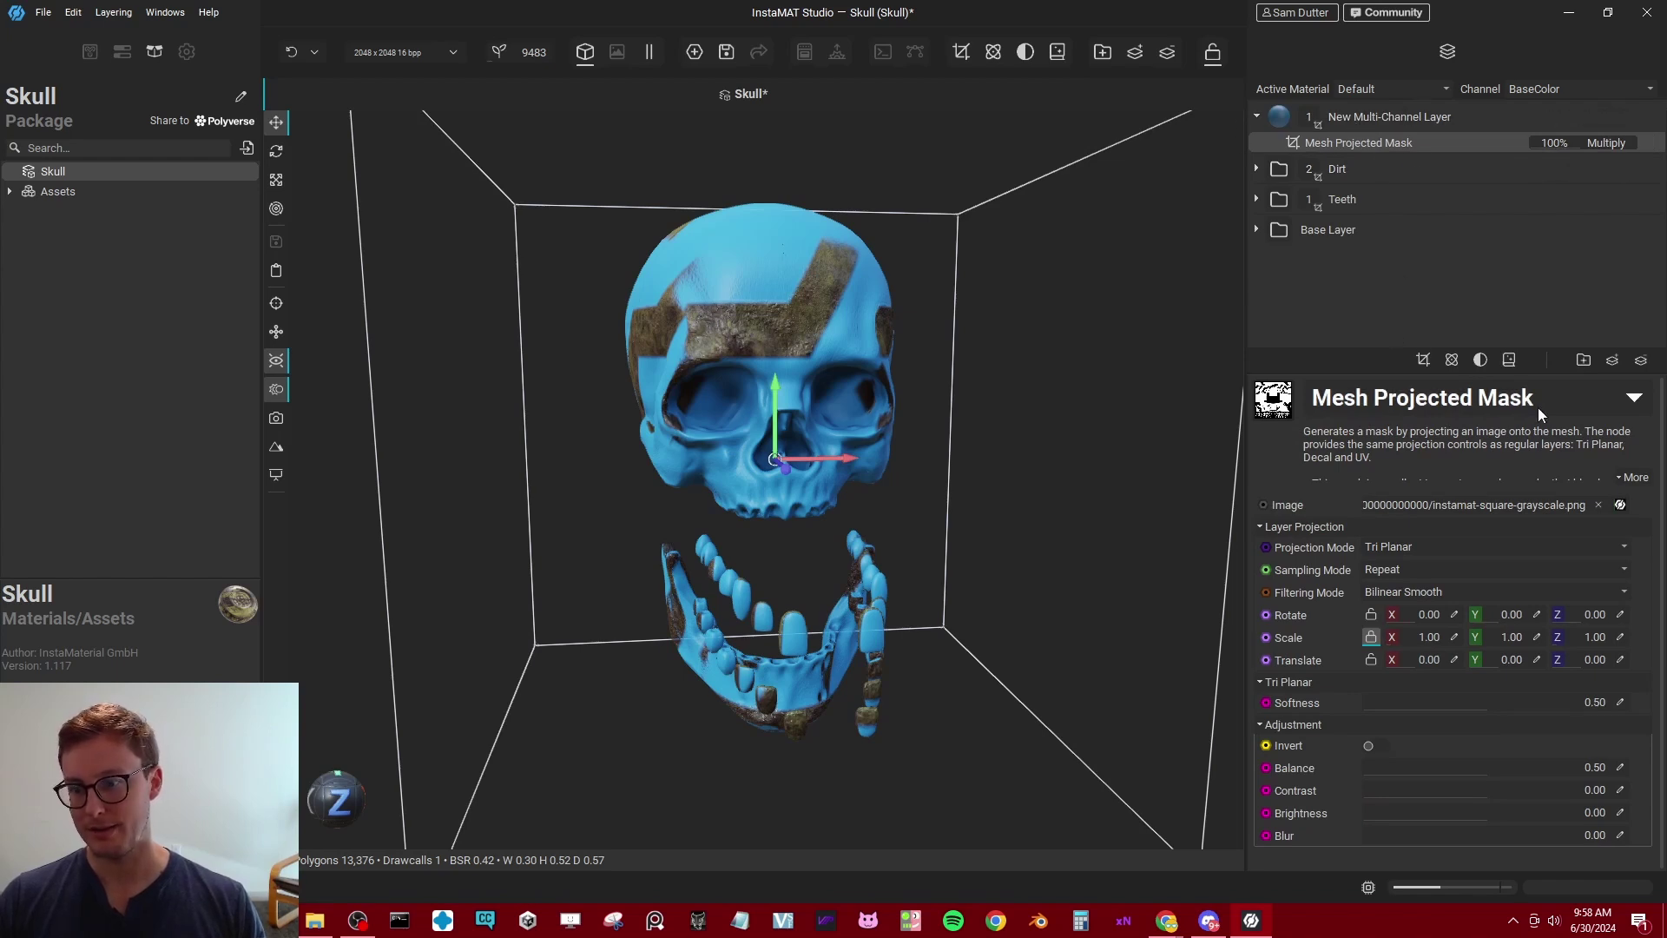
{"action": "left_click", "coordinate": [1424, 546]}
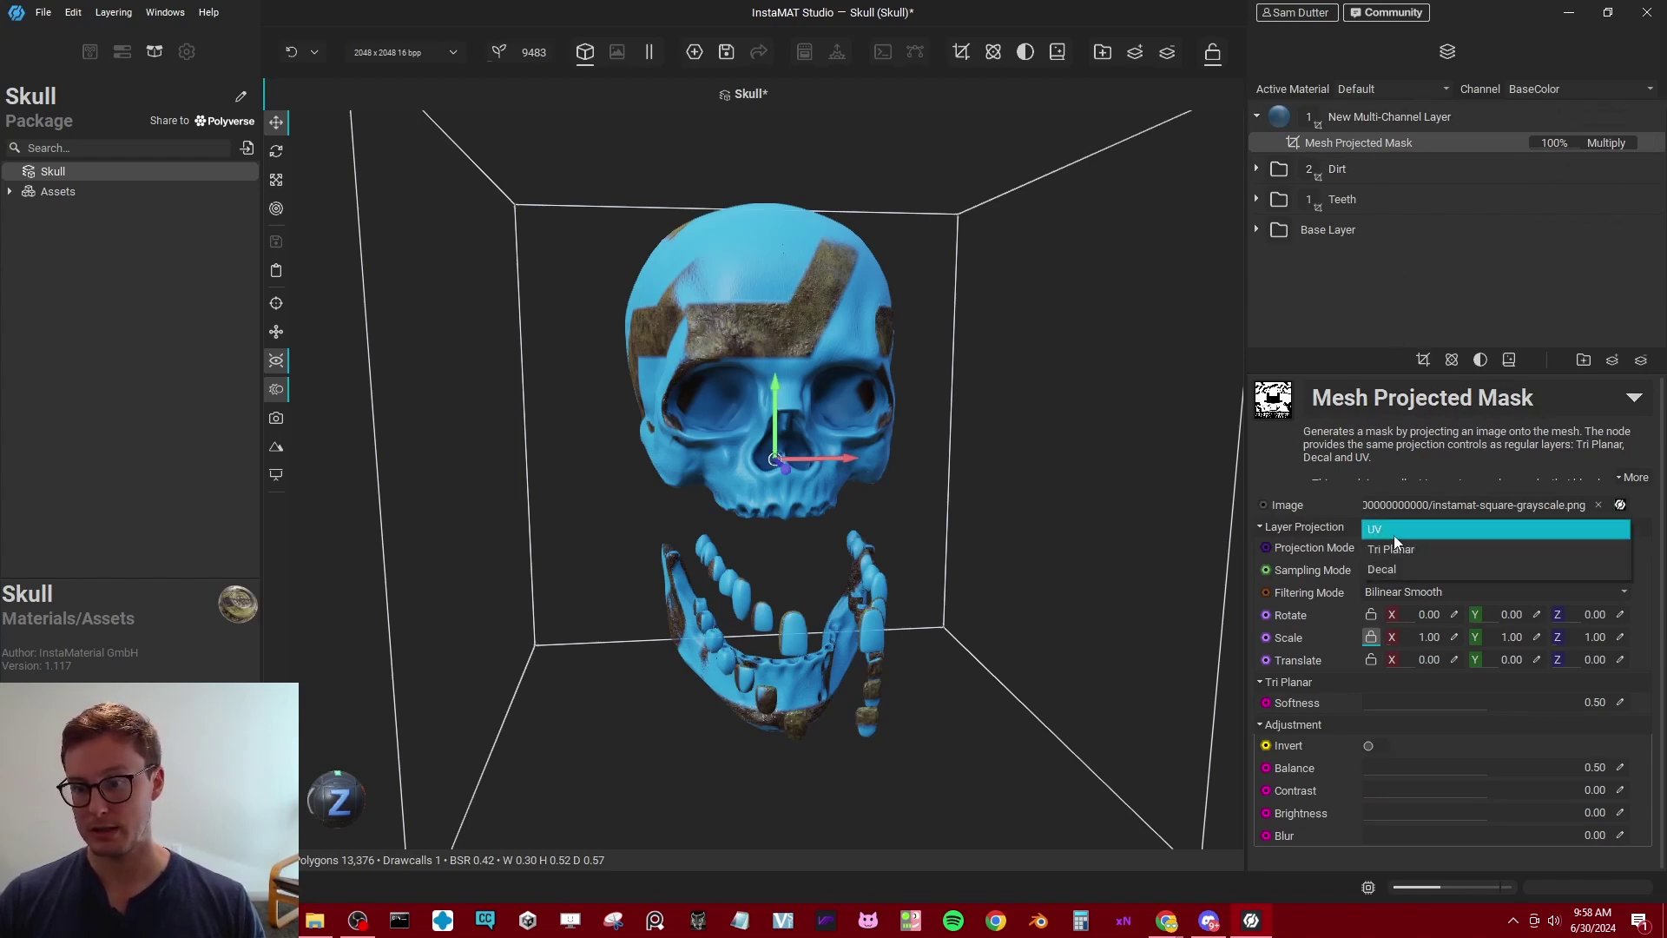
{"action": "left_click", "coordinate": [1394, 526]}
Step: Check the projected mask layer's options and mask list, leaving them unchanged
{"action": "right_click", "coordinate": [1344, 146]}
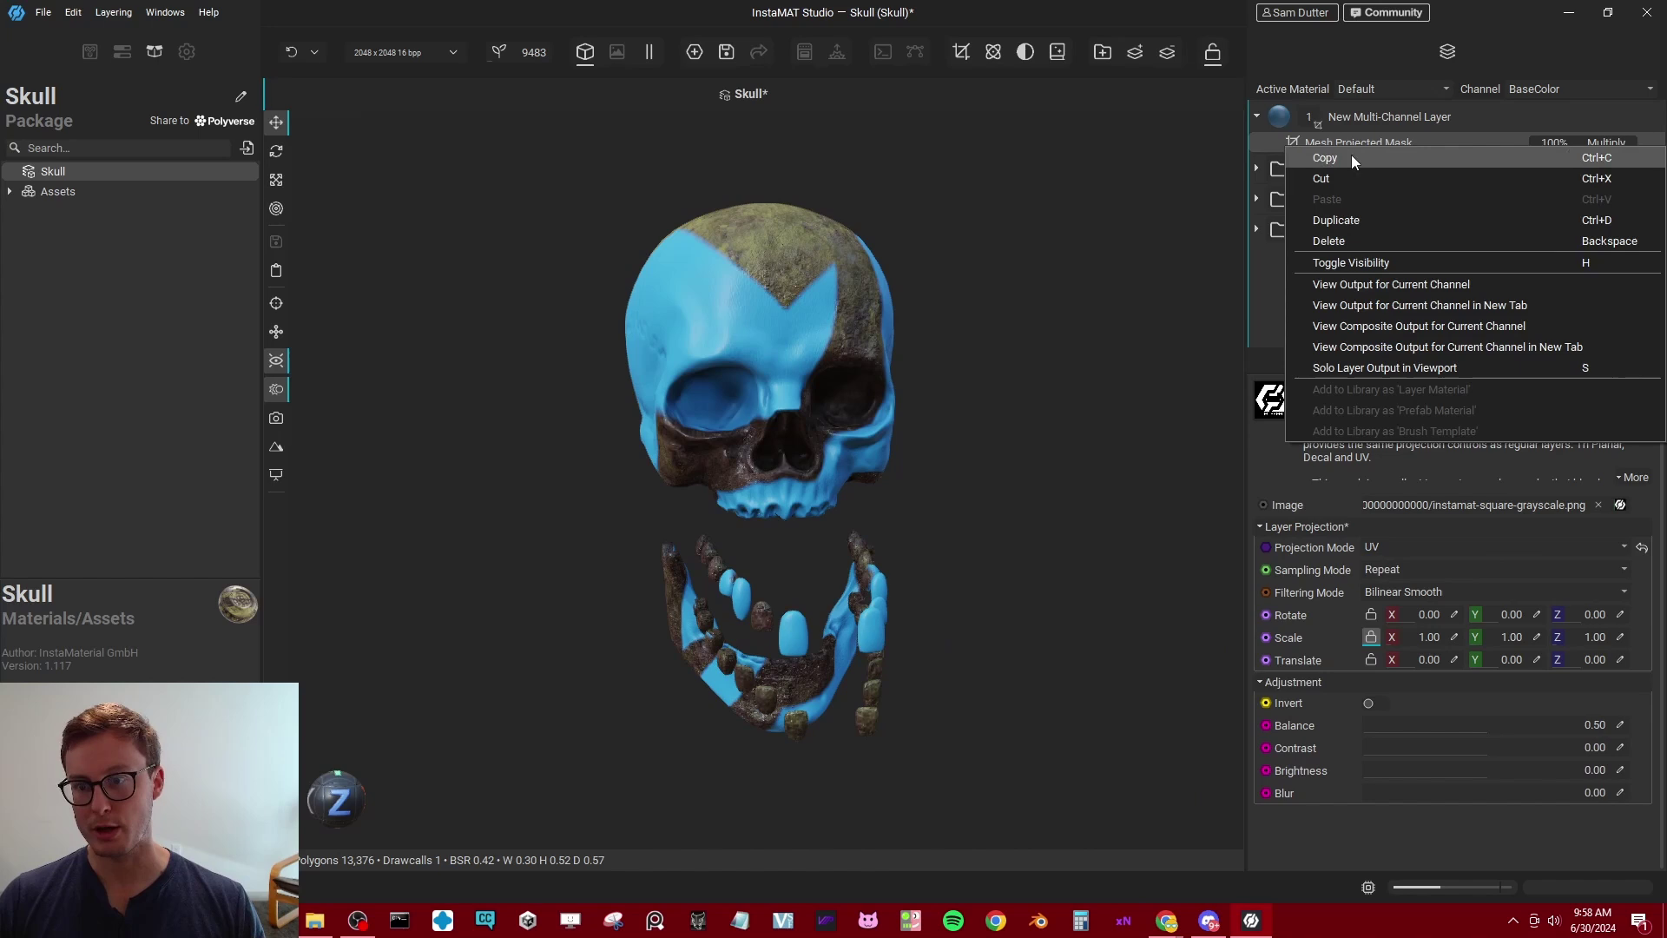
{"action": "left_click", "coordinate": [1404, 347]}
{"action": "left_click", "coordinate": [1389, 146]}
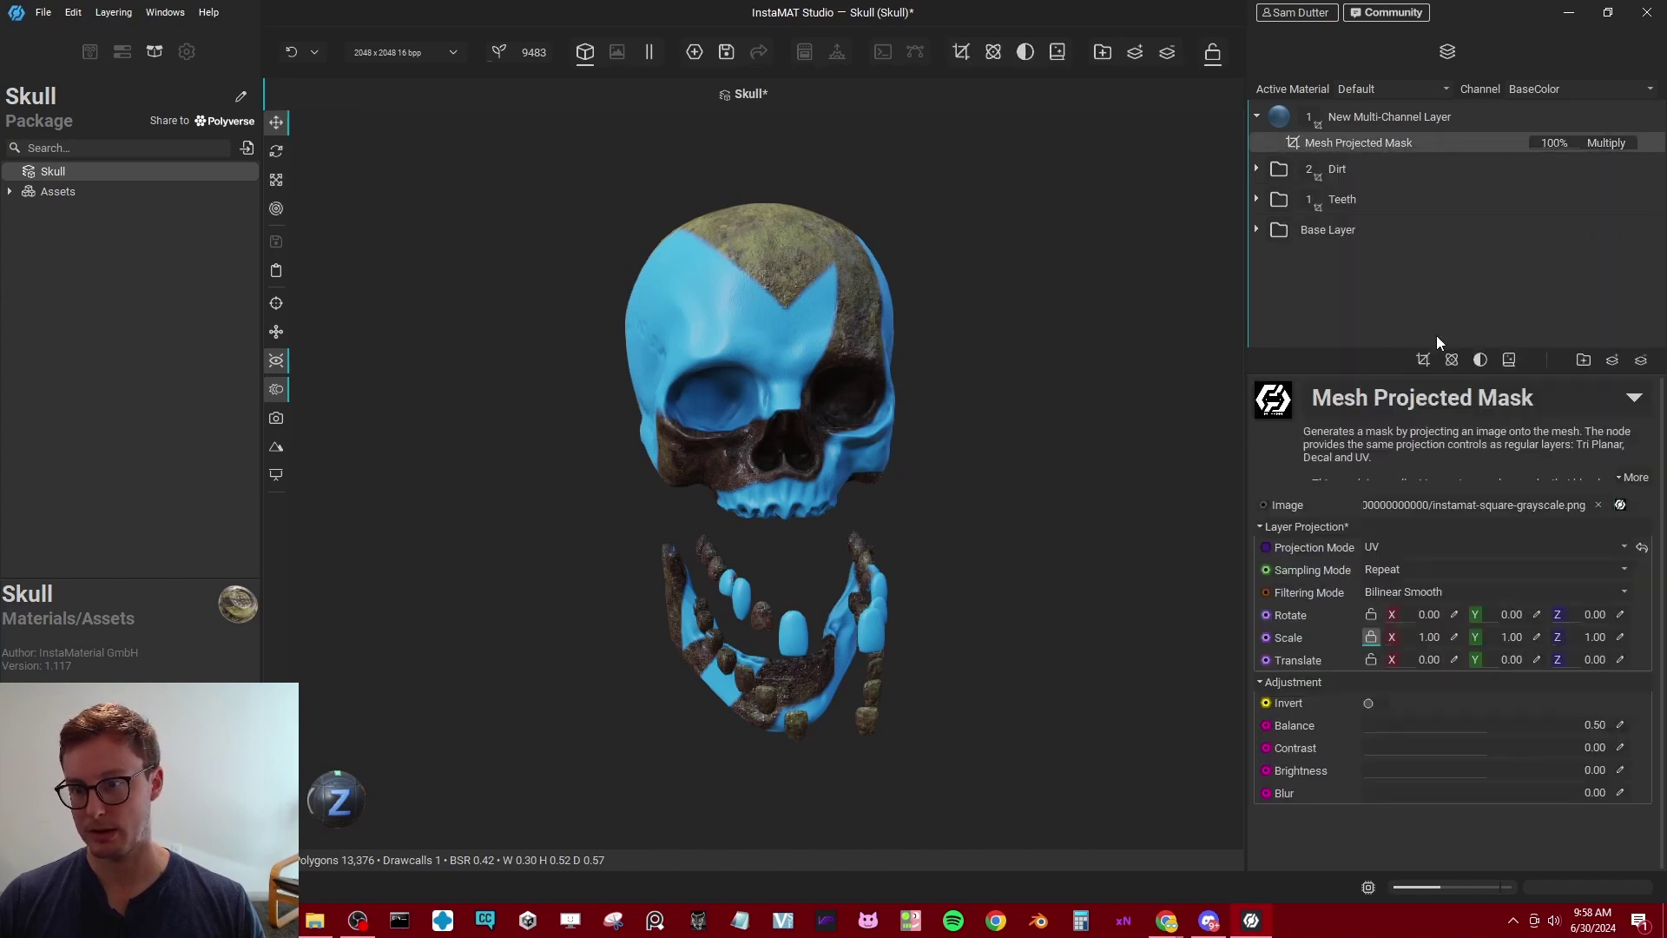
{"action": "left_click", "coordinate": [1425, 359]}
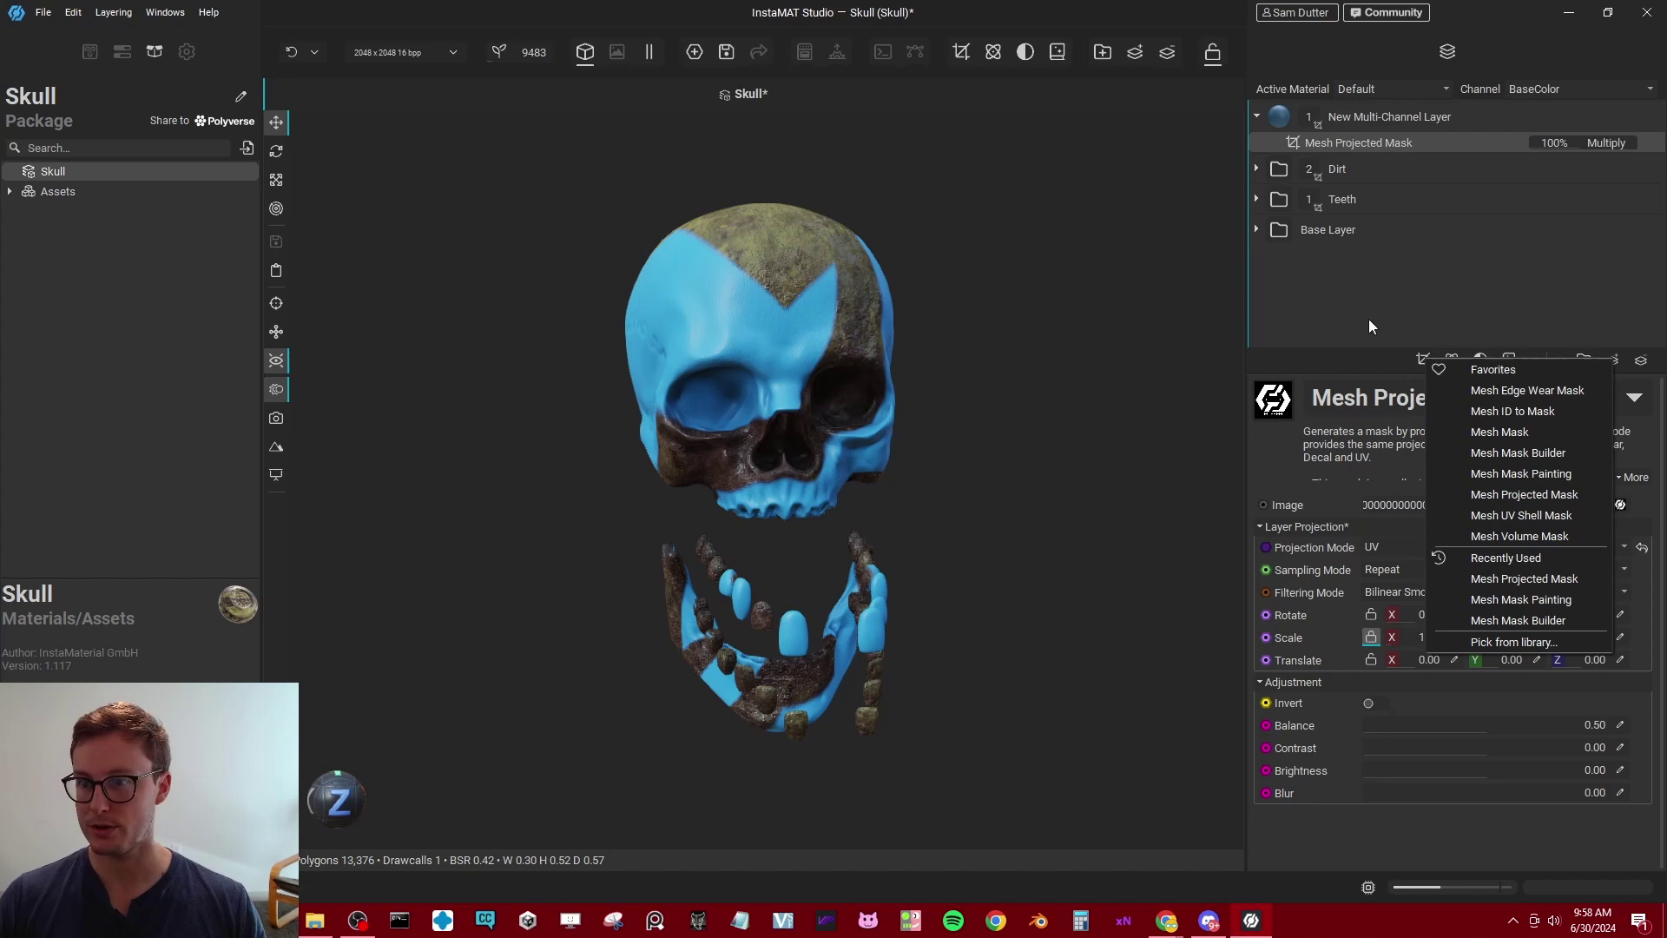
{"action": "left_click", "coordinate": [1379, 296]}
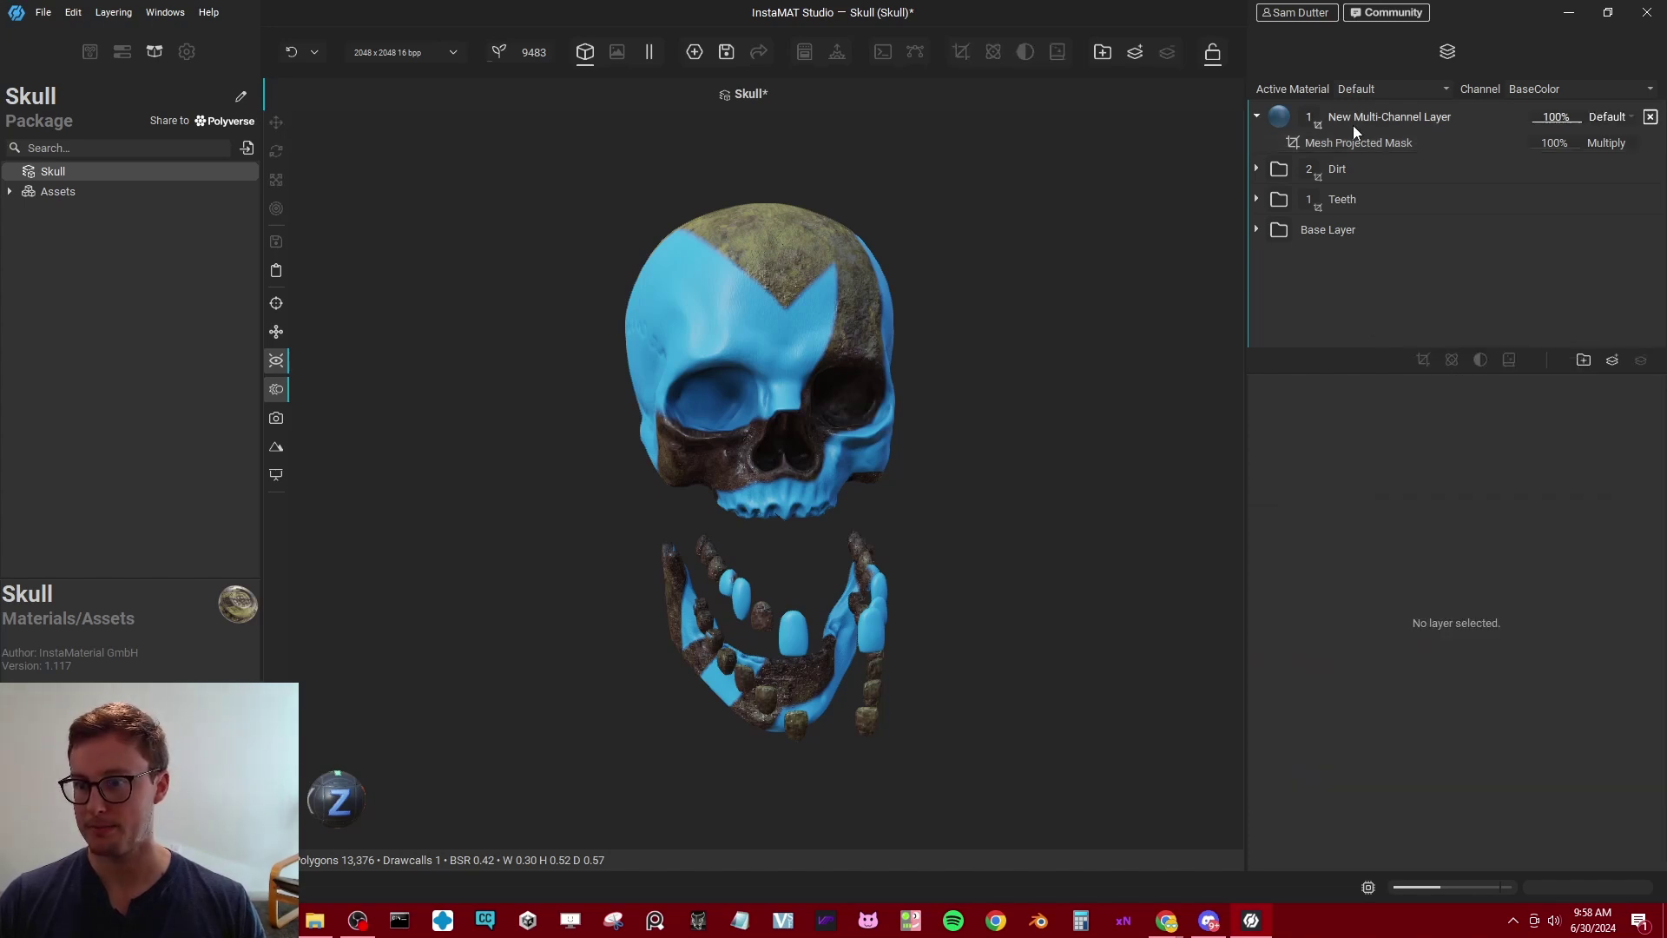
{"action": "left_click", "coordinate": [1363, 143]}
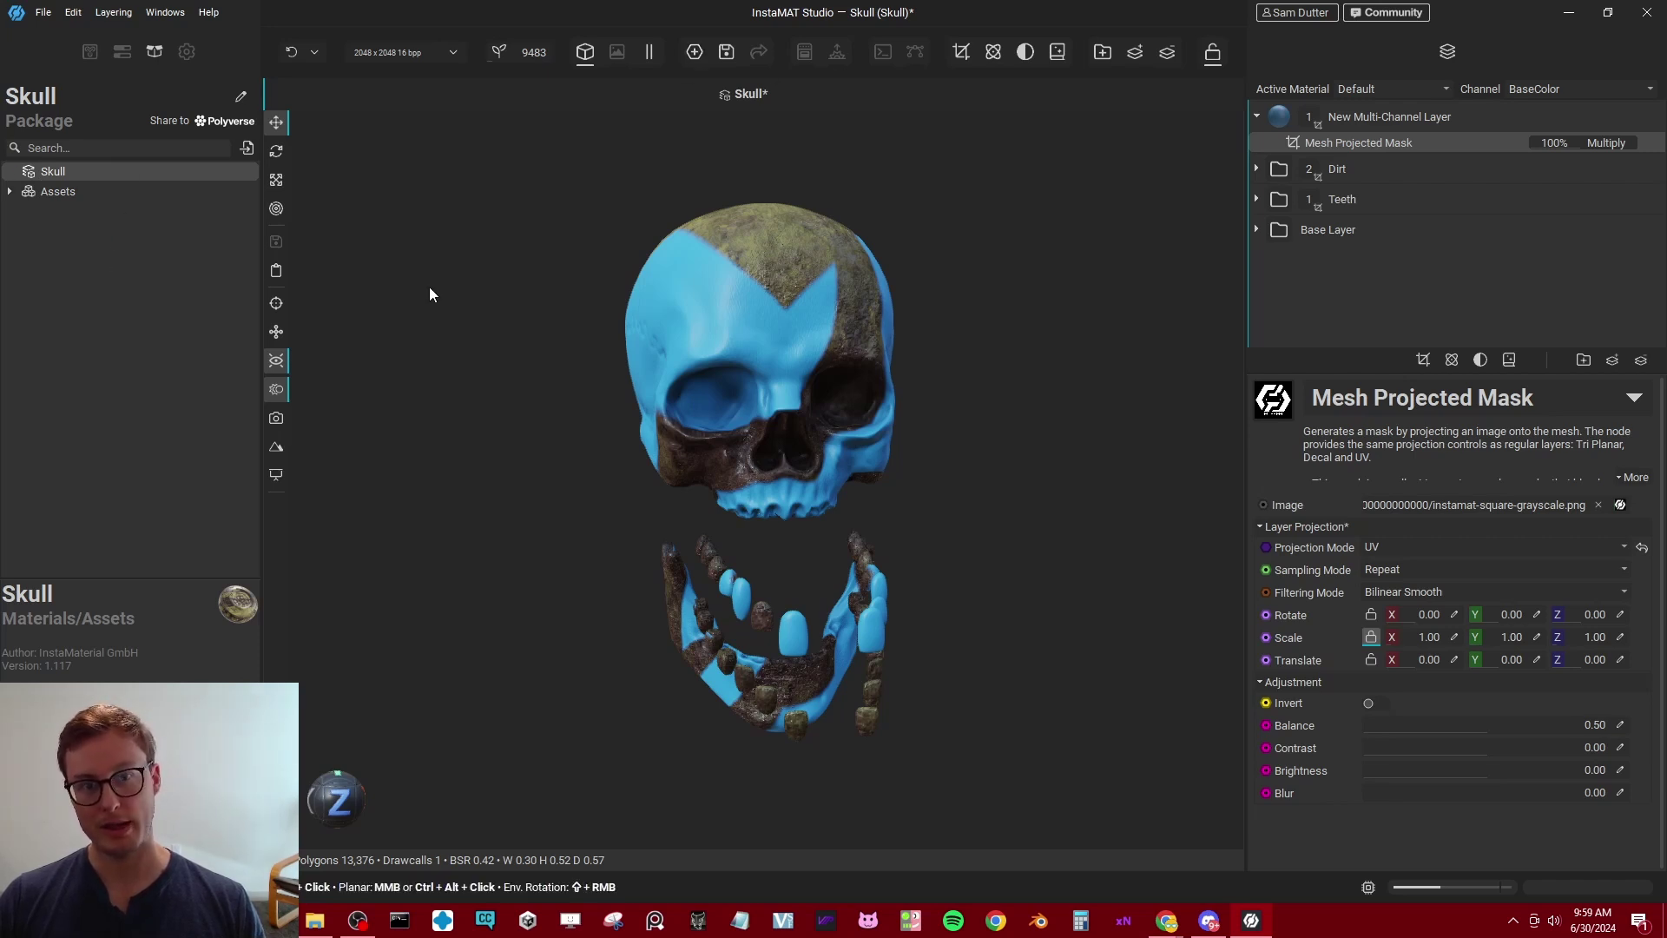
Step: Start a new Layering project named Skull Anchor
{"action": "left_click", "coordinate": [695, 56]}
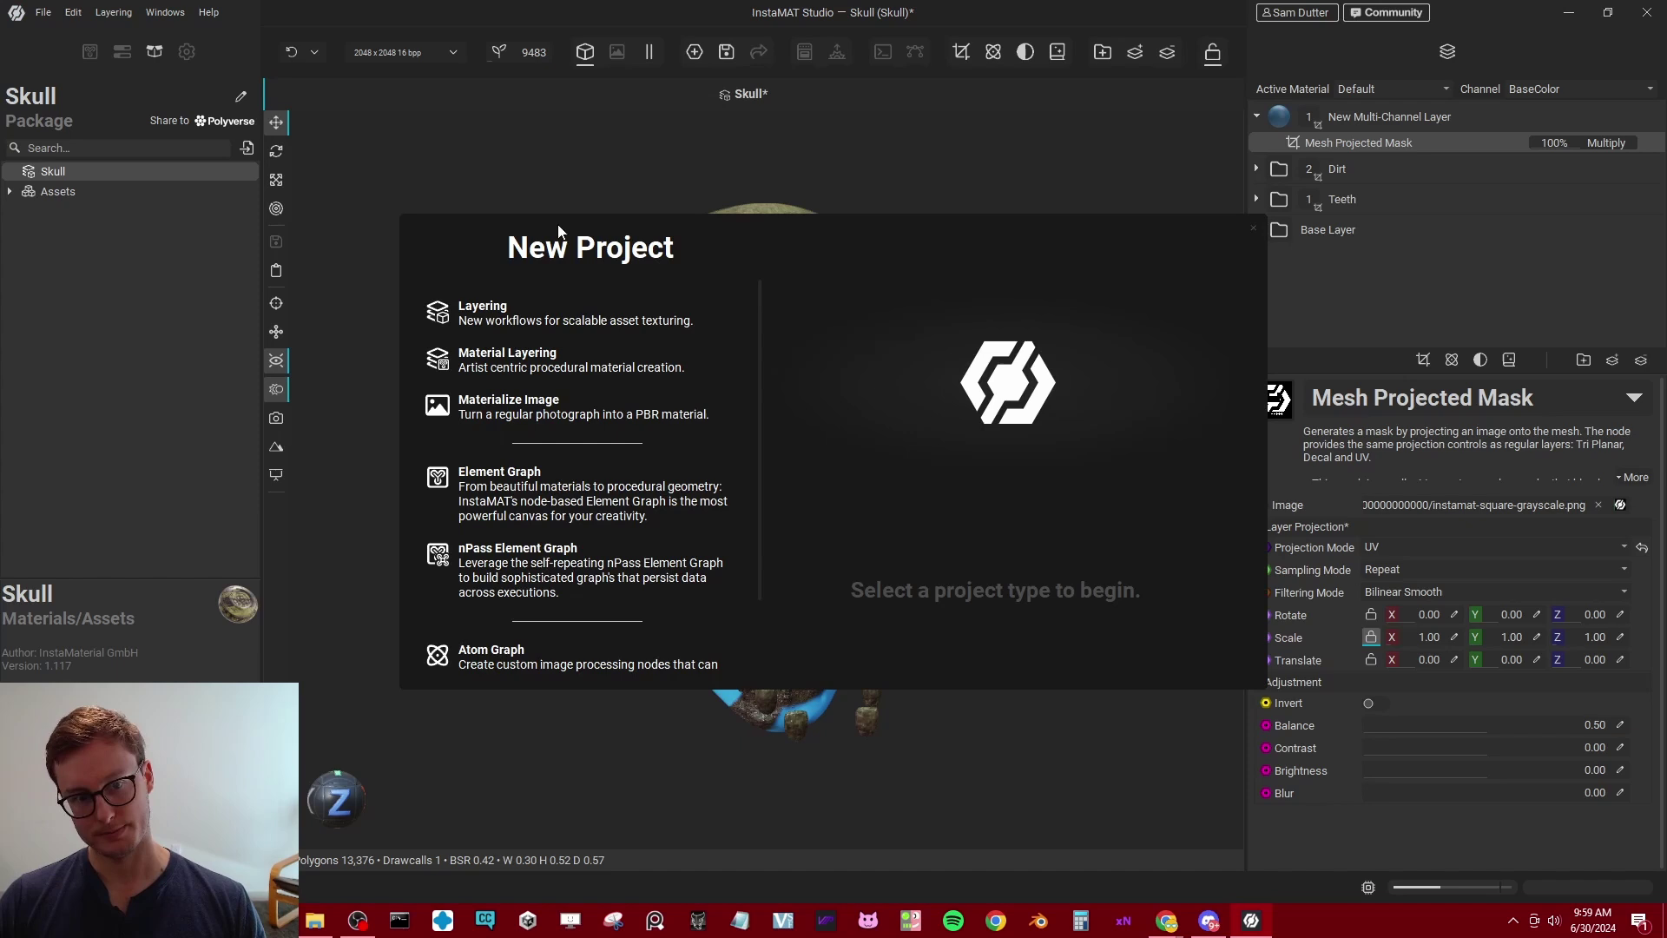
{"action": "left_click", "coordinate": [505, 312]}
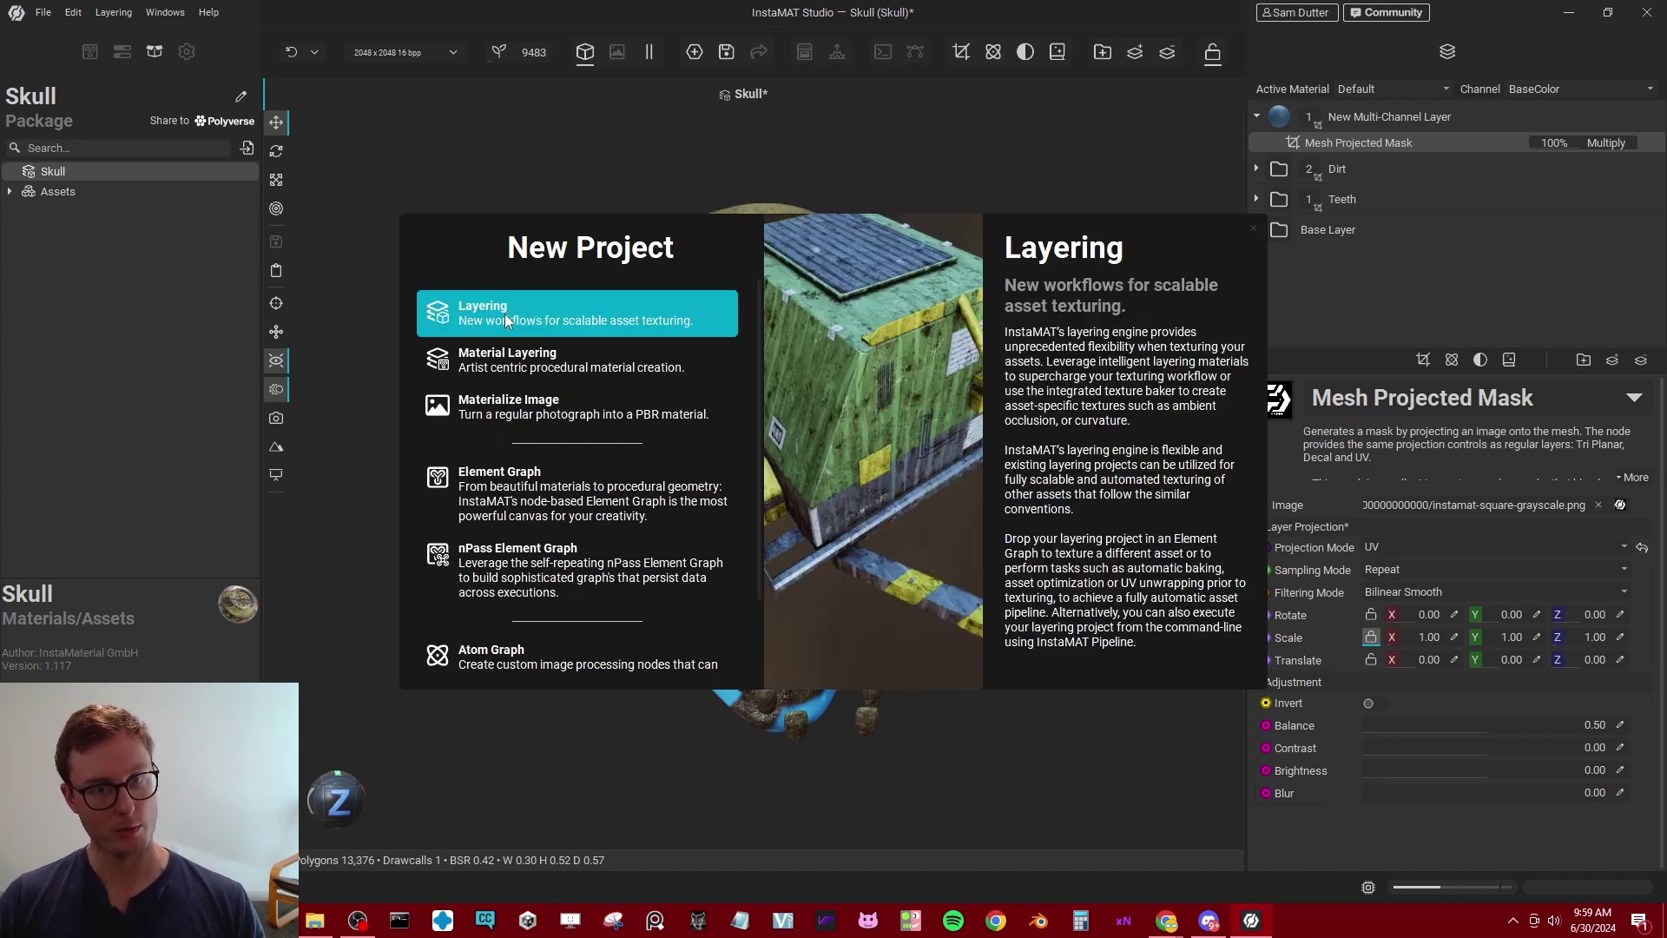
{"action": "left_click", "coordinate": [506, 320]}
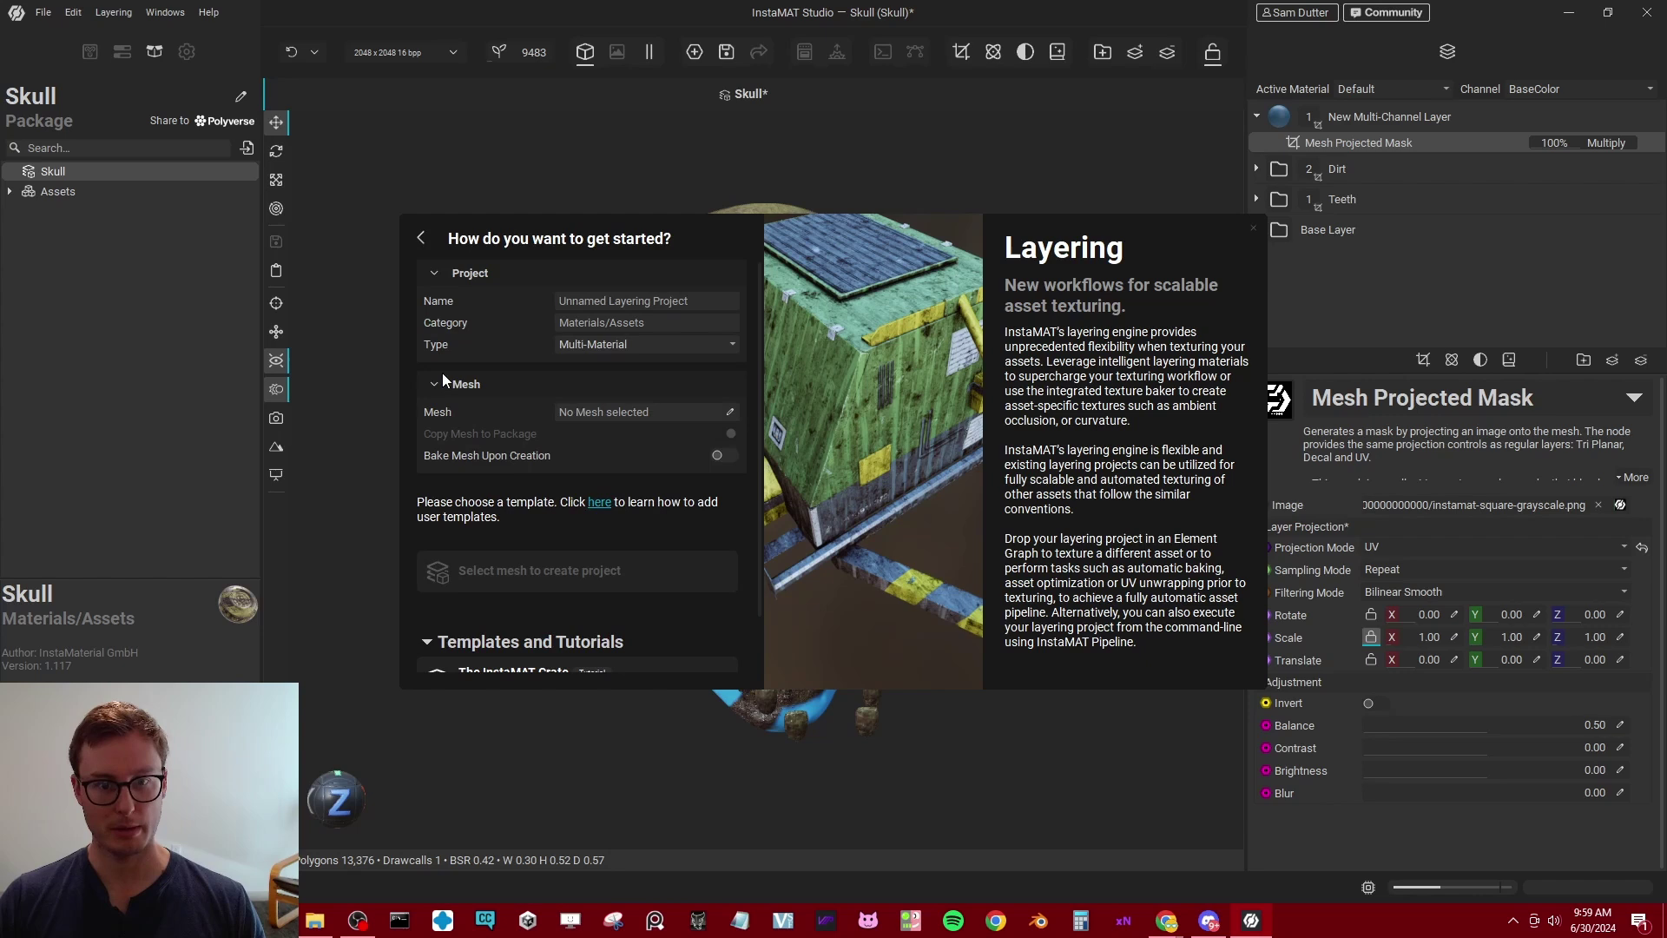
{"action": "left_click", "coordinate": [674, 305]}
{"action": "key", "text": "ctrl+a"}
{"action": "type", "text": "S"}
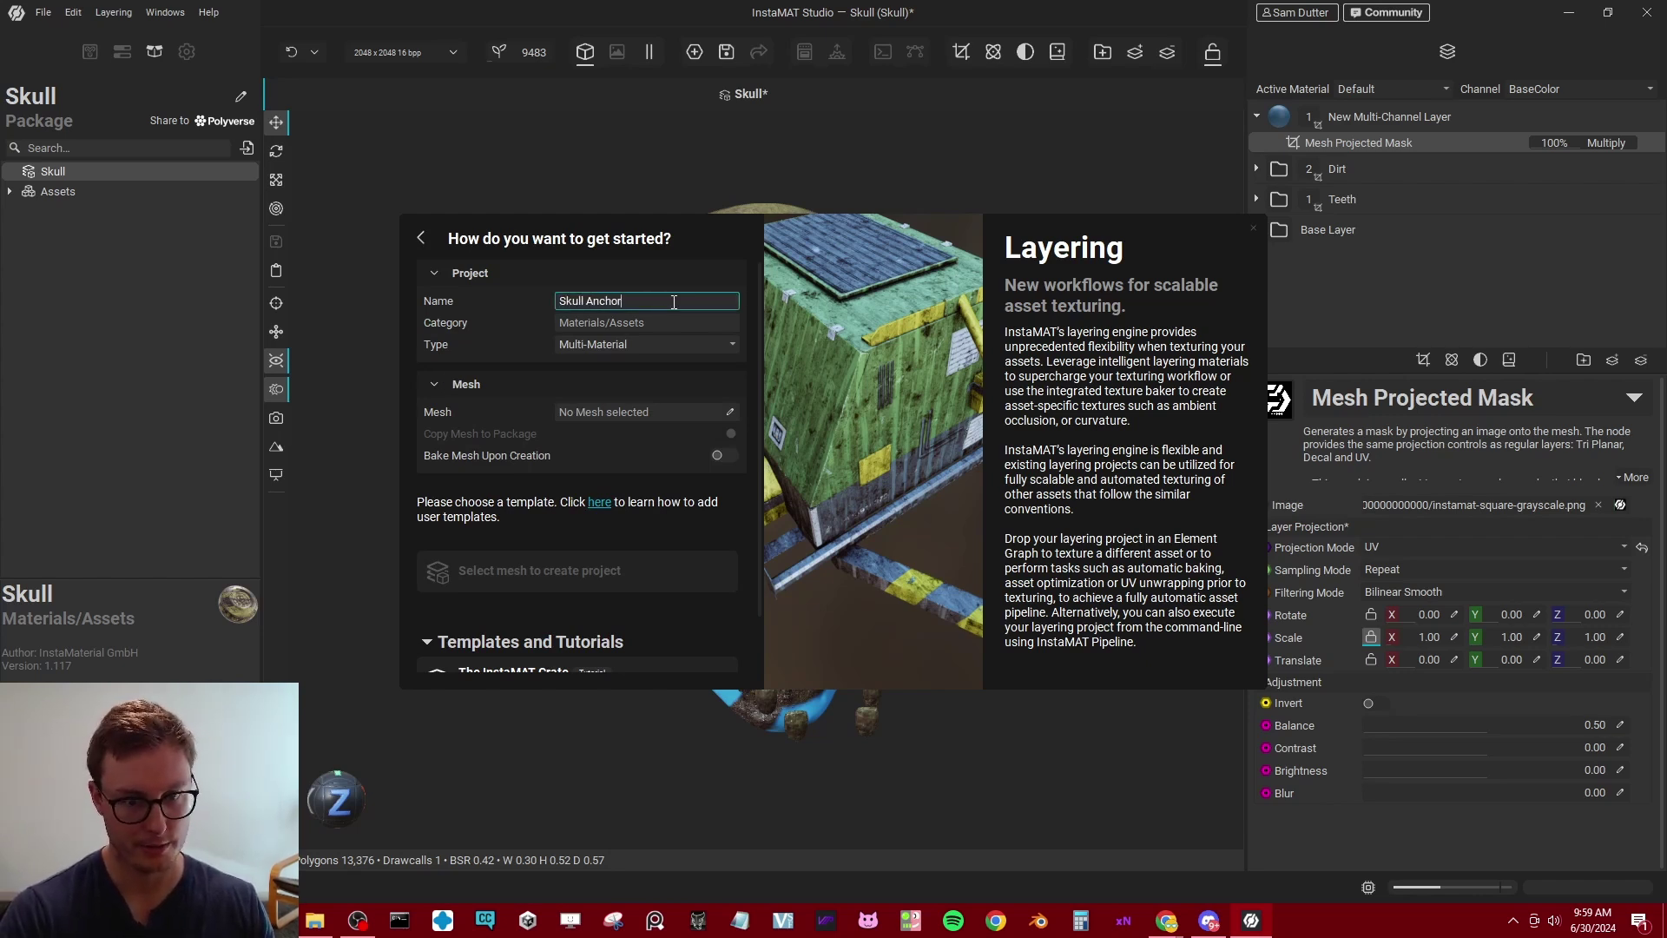
Step: Use Skull.fbx from the package resources as its mesh and create it without a template
{"action": "left_click", "coordinate": [730, 412]}
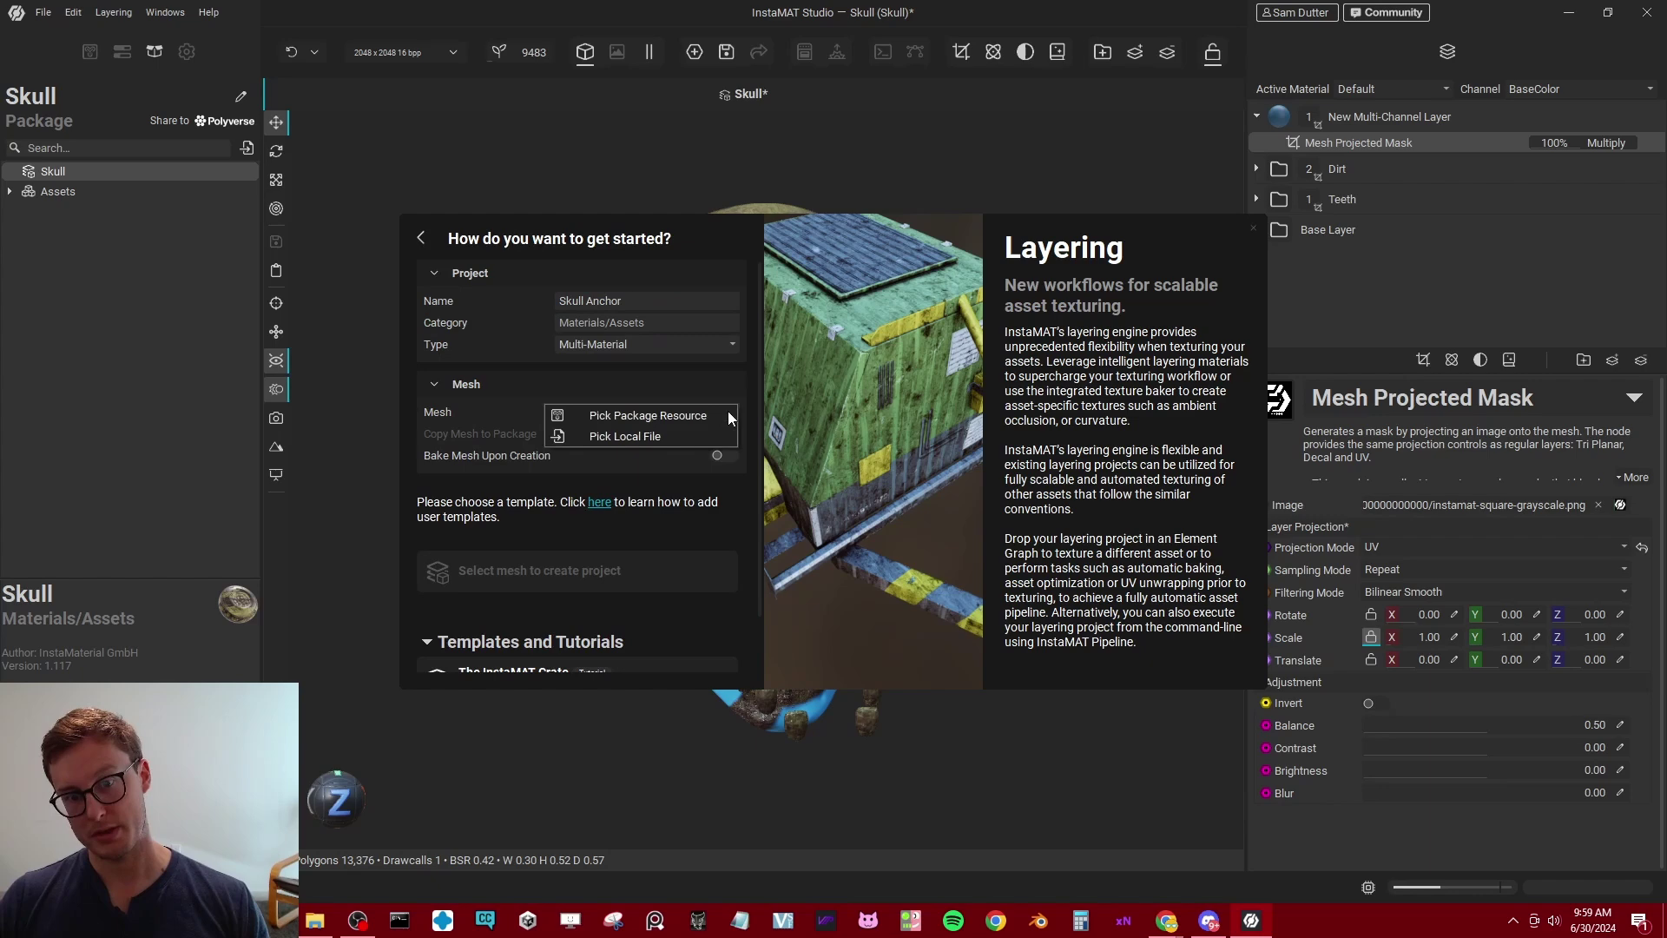
{"action": "left_click", "coordinate": [668, 421]}
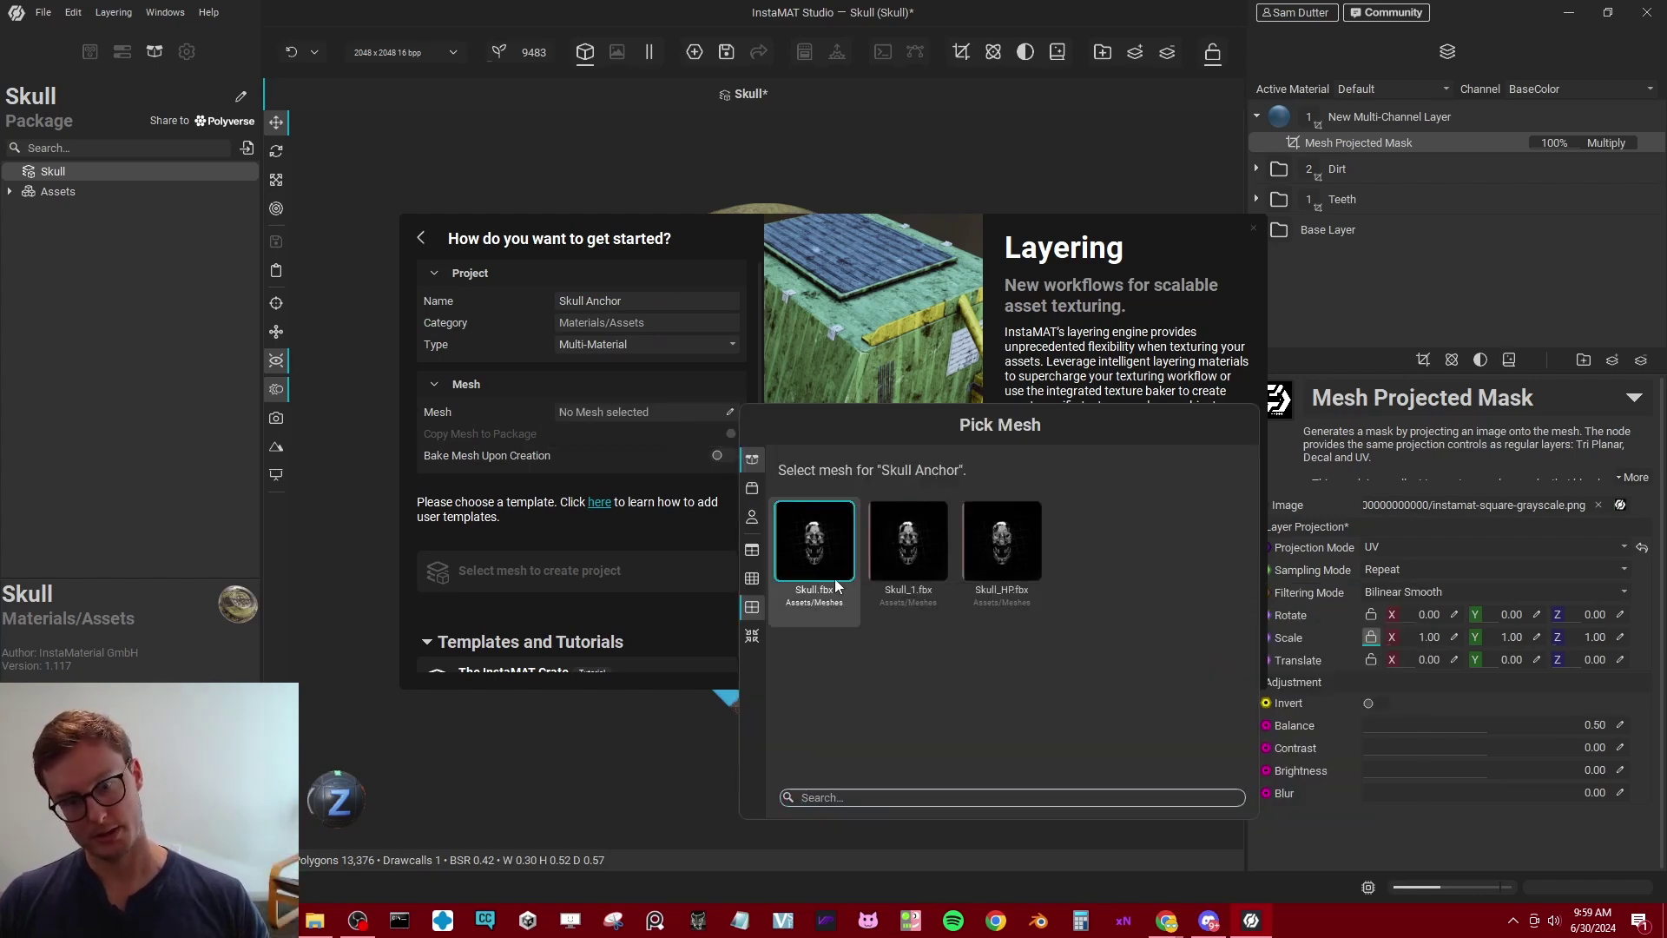
{"action": "left_click", "coordinate": [867, 596]}
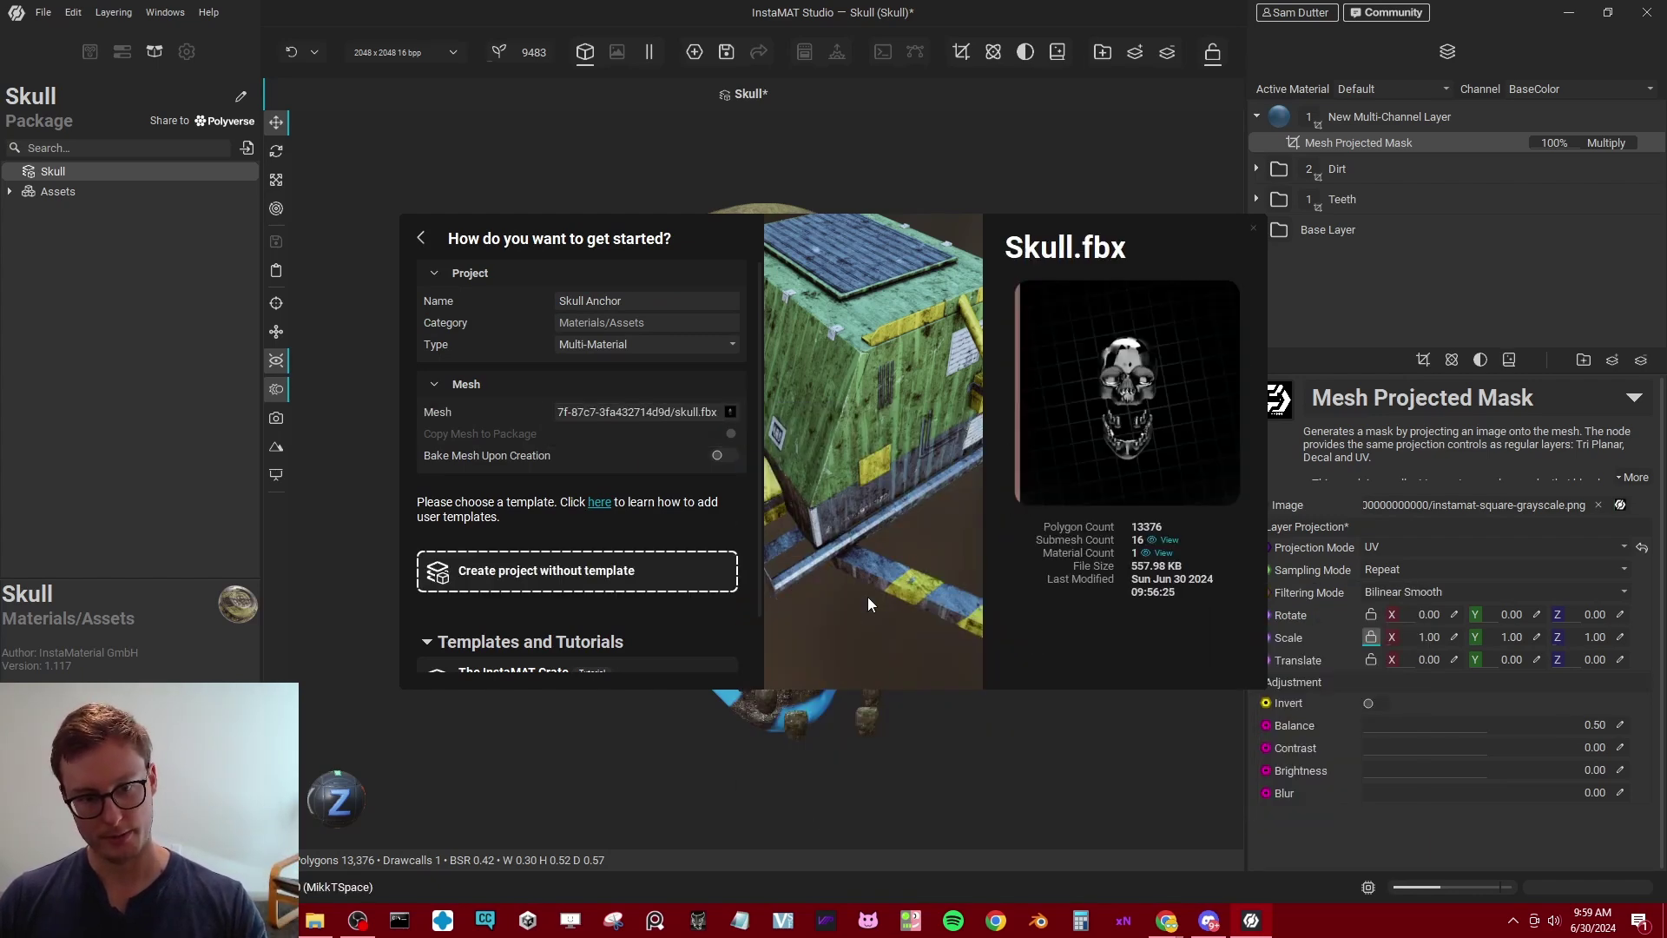
{"action": "left_click", "coordinate": [556, 572]}
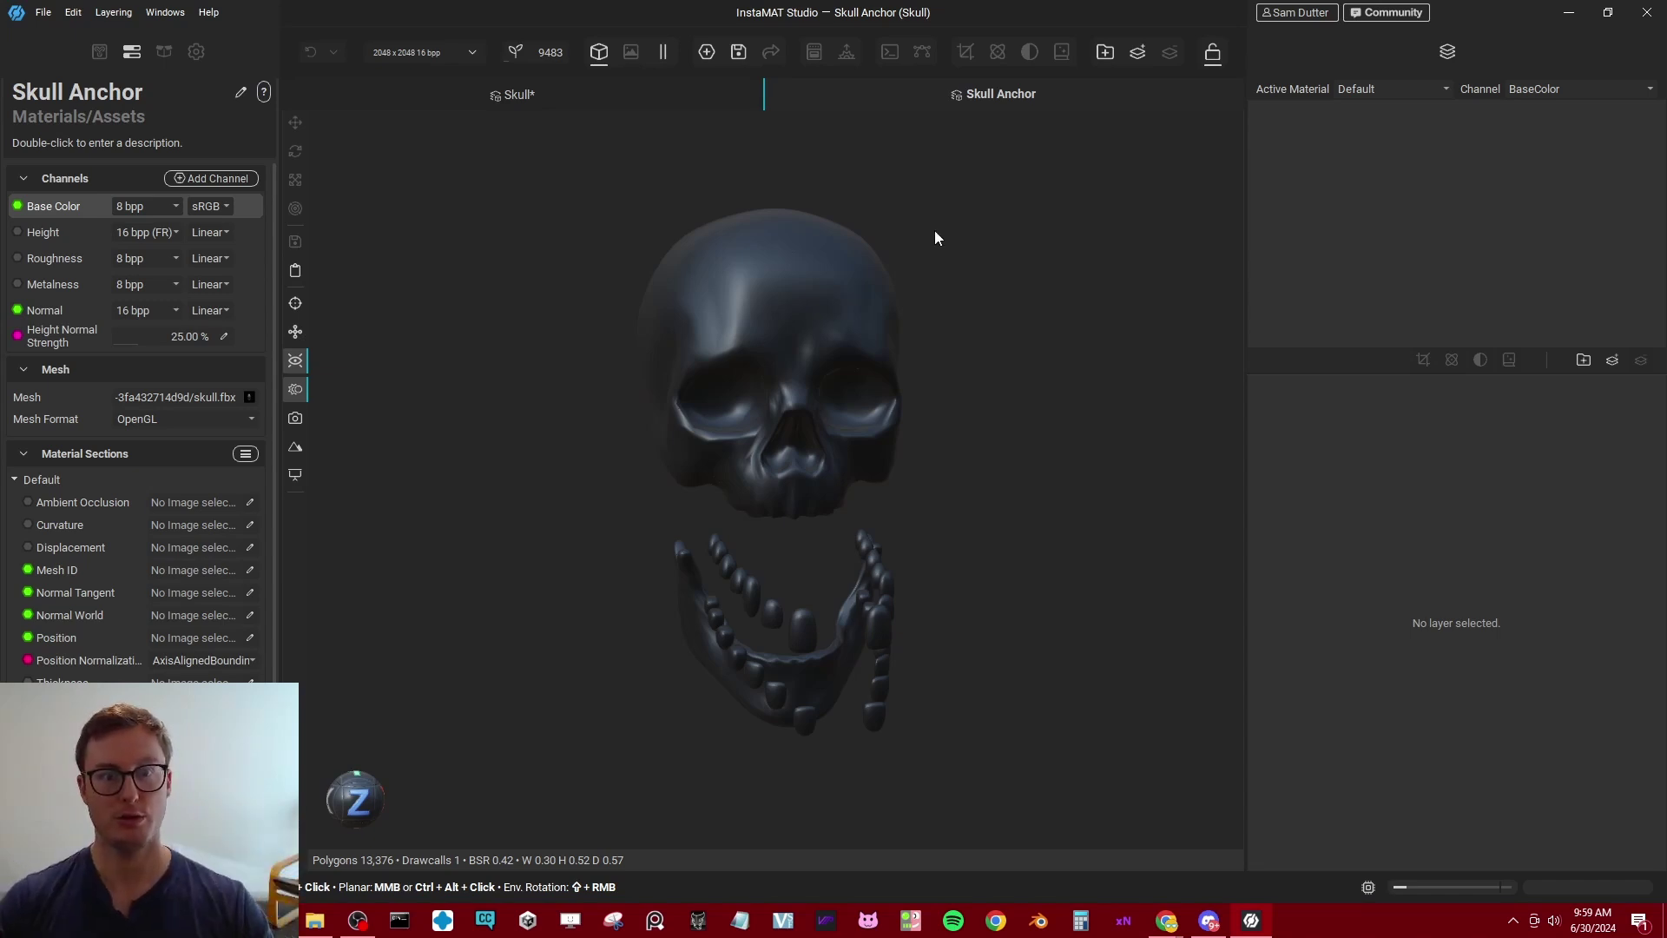
Step: Add a multi-channel layer to the Skull Anchor project
{"action": "left_click", "coordinate": [730, 101]}
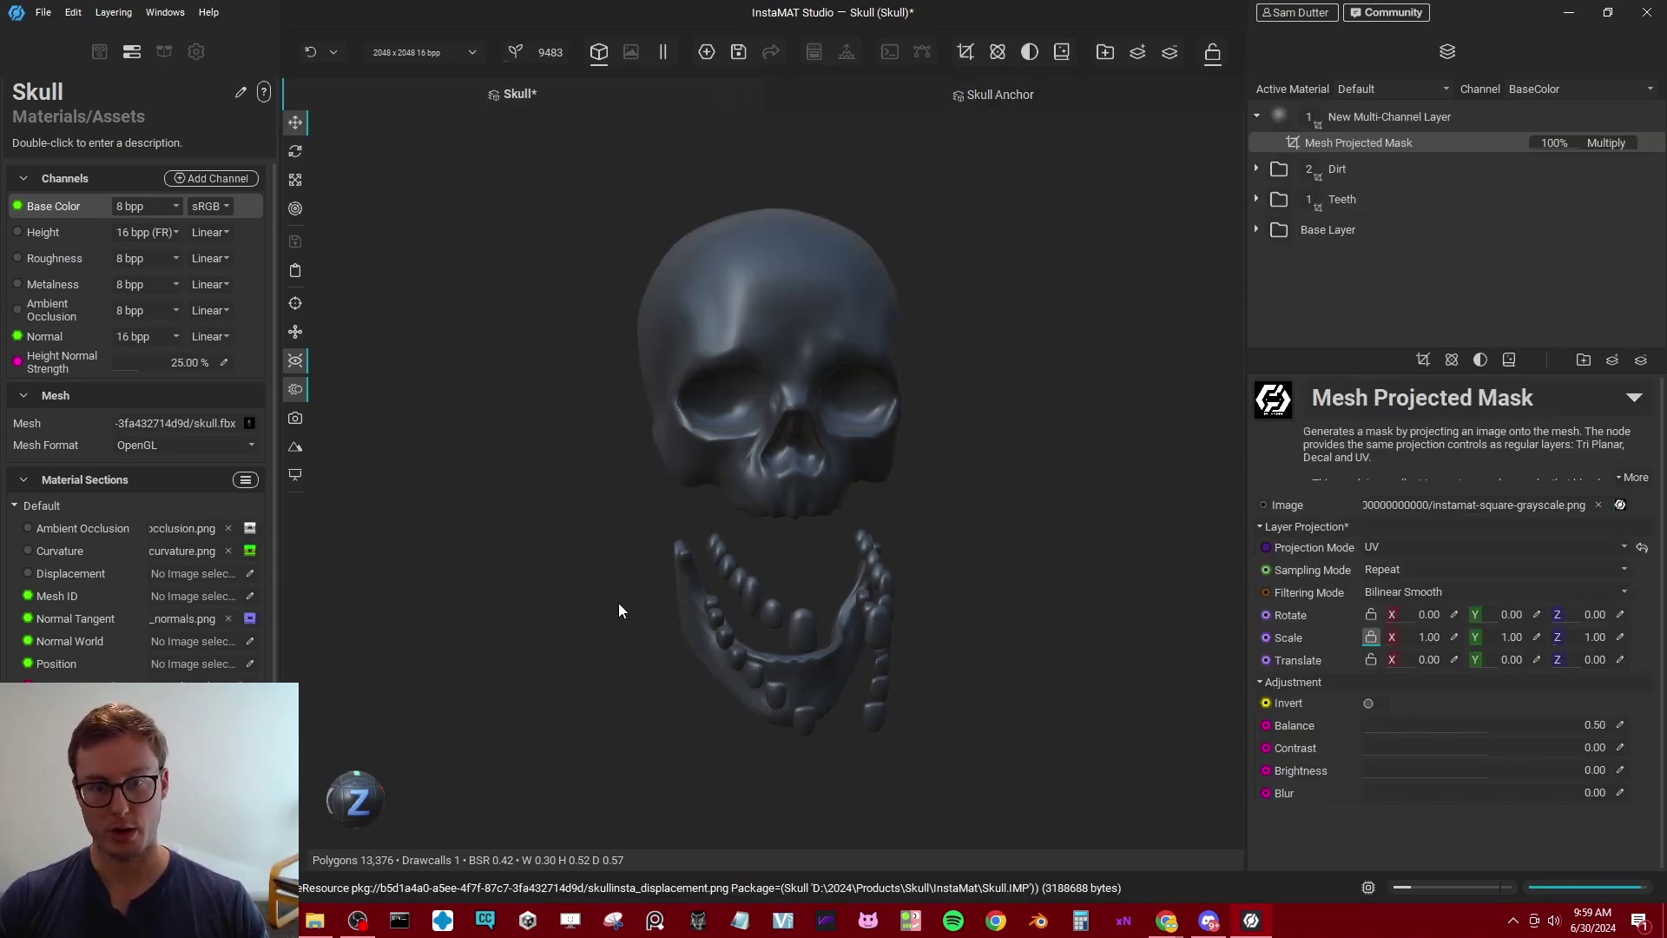
{"action": "left_click", "coordinate": [1006, 97]}
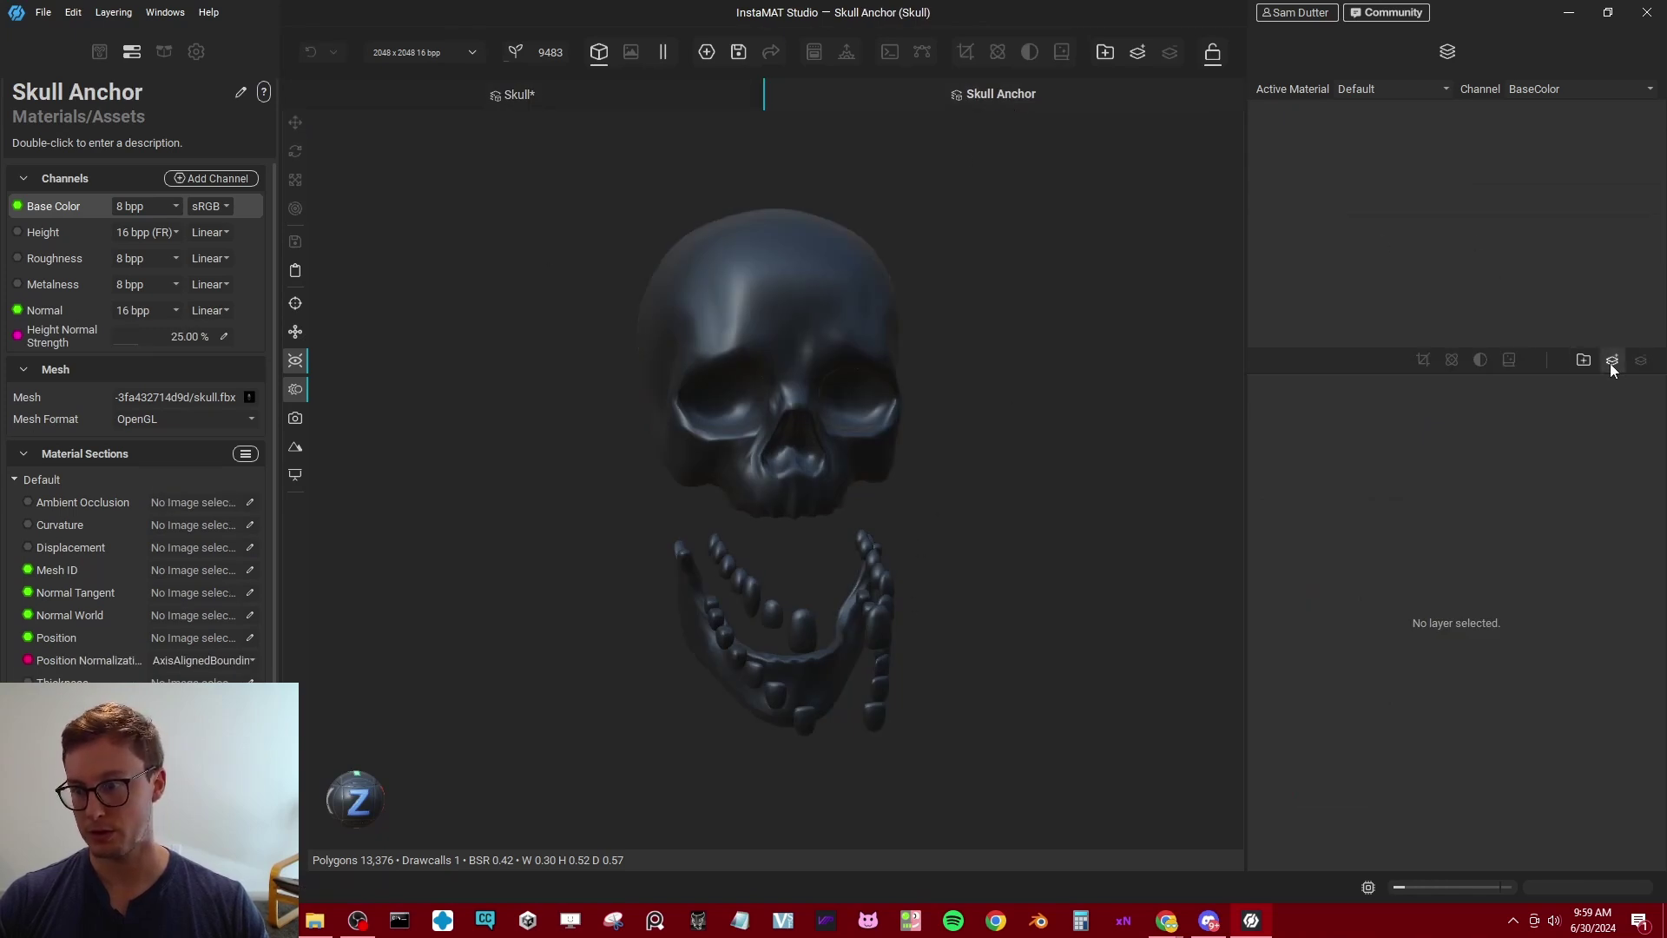
{"action": "left_click", "coordinate": [1610, 363]}
{"action": "left_click", "coordinate": [1573, 377]}
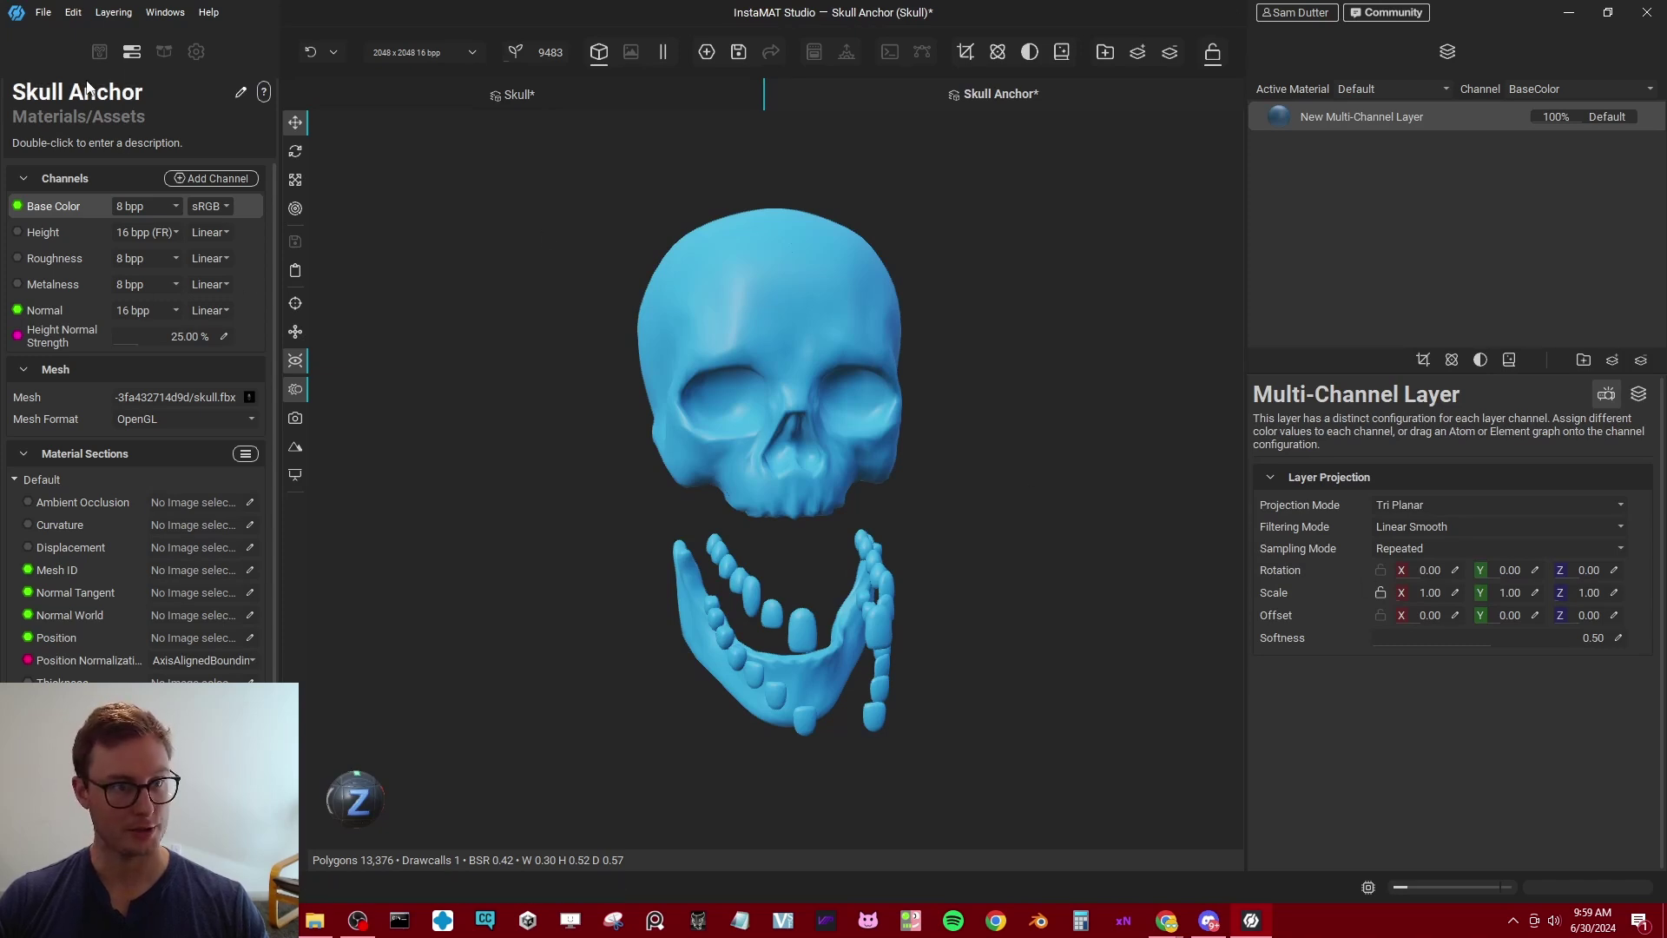
Step: Delete the Height, Roughness, Metalness and Normal channels, keeping only Base Color
{"action": "mouse_move", "coordinate": [240, 213]}
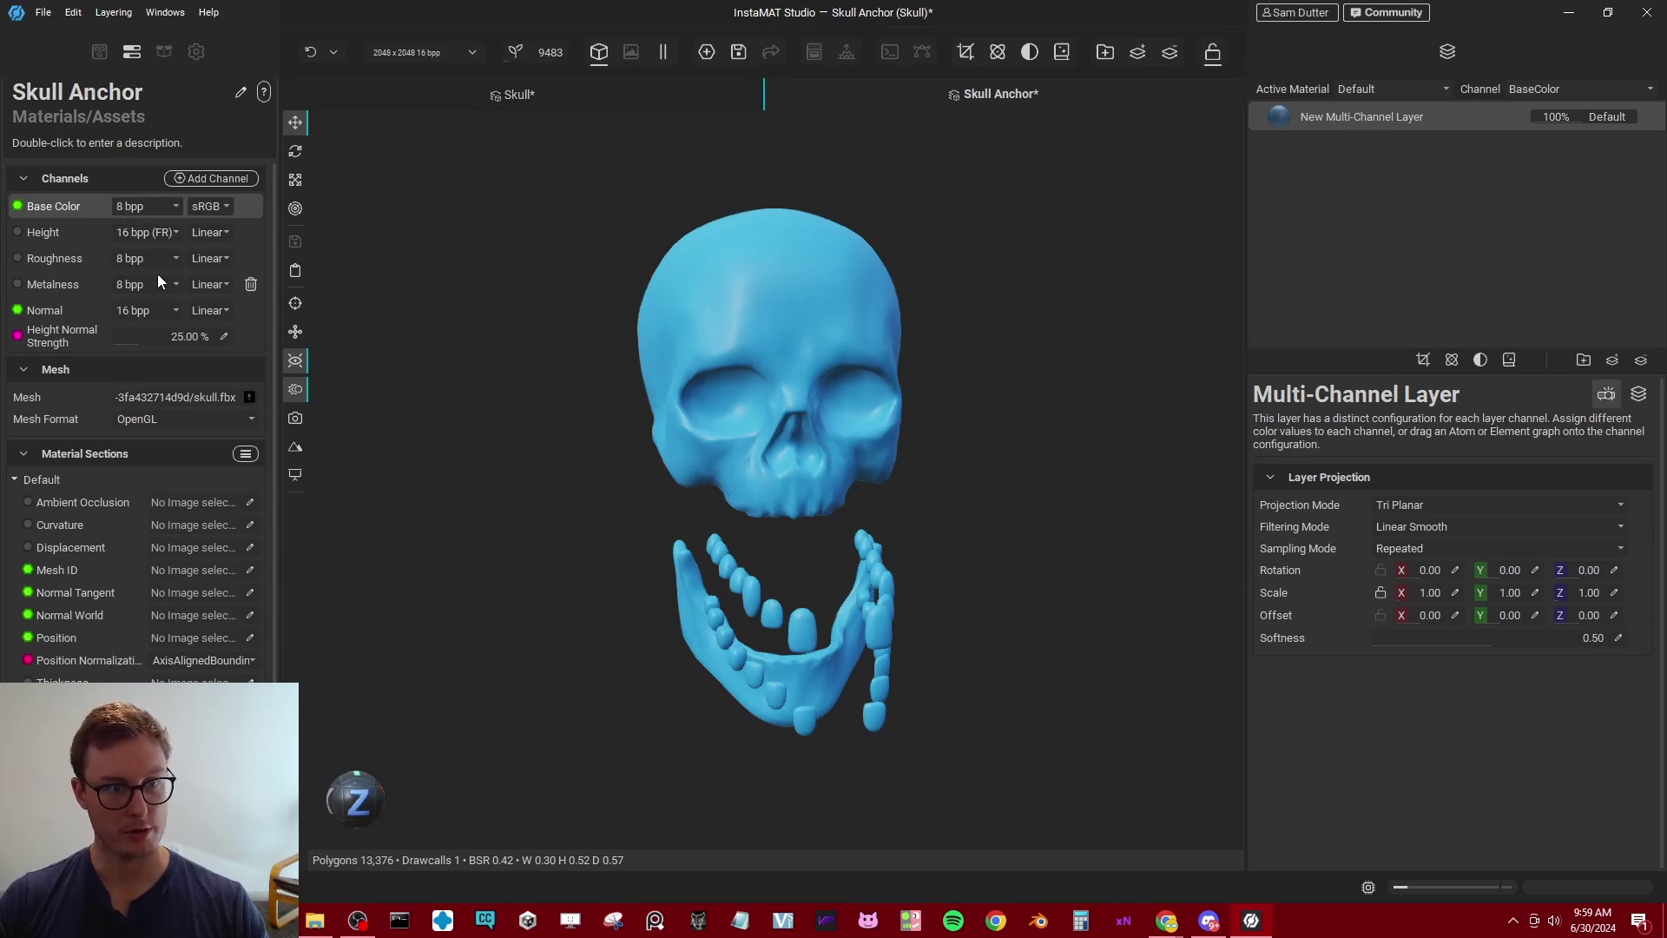
{"action": "mouse_move", "coordinate": [100, 230]}
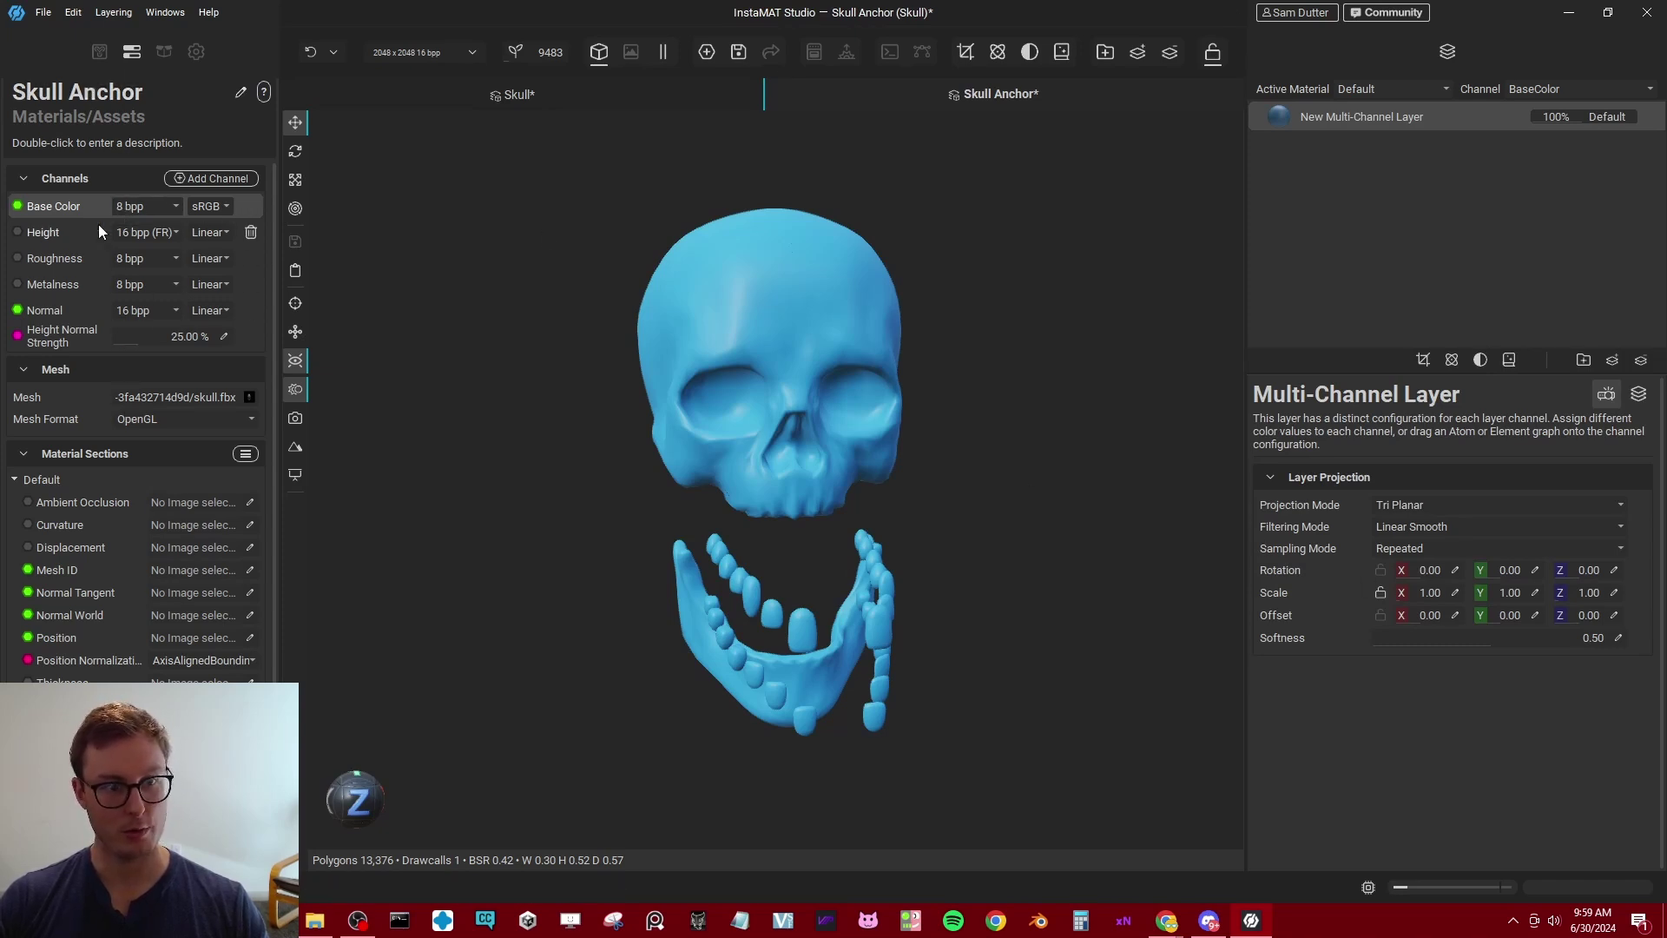
{"action": "left_click", "coordinate": [254, 233]}
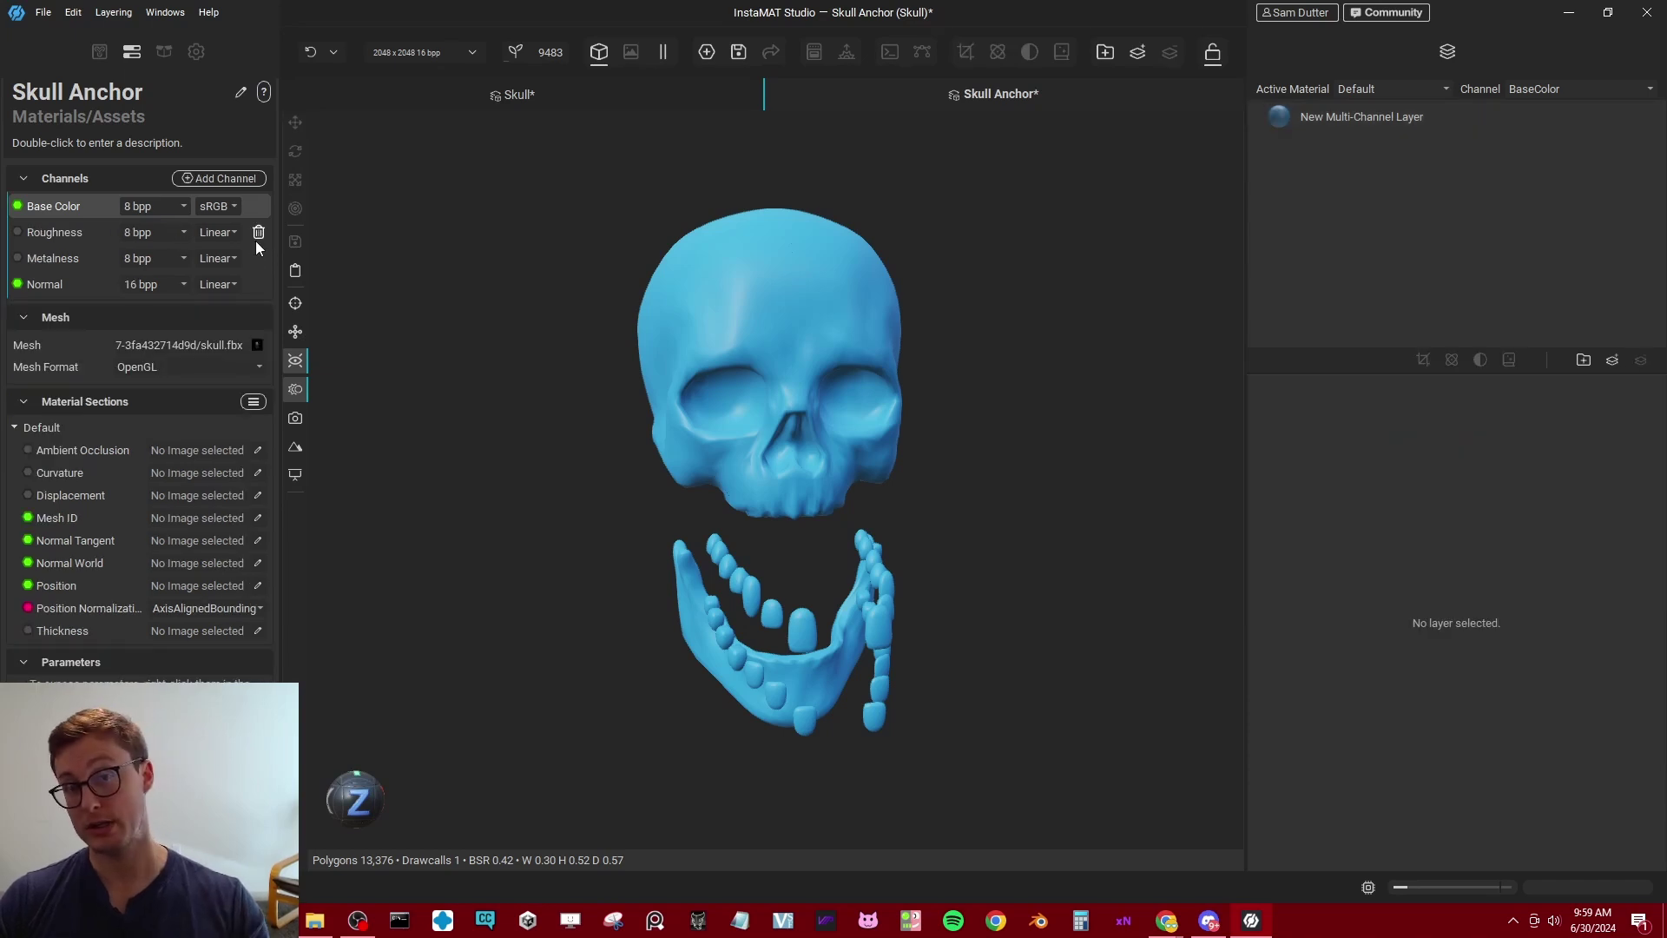
{"action": "left_click", "coordinate": [257, 231]}
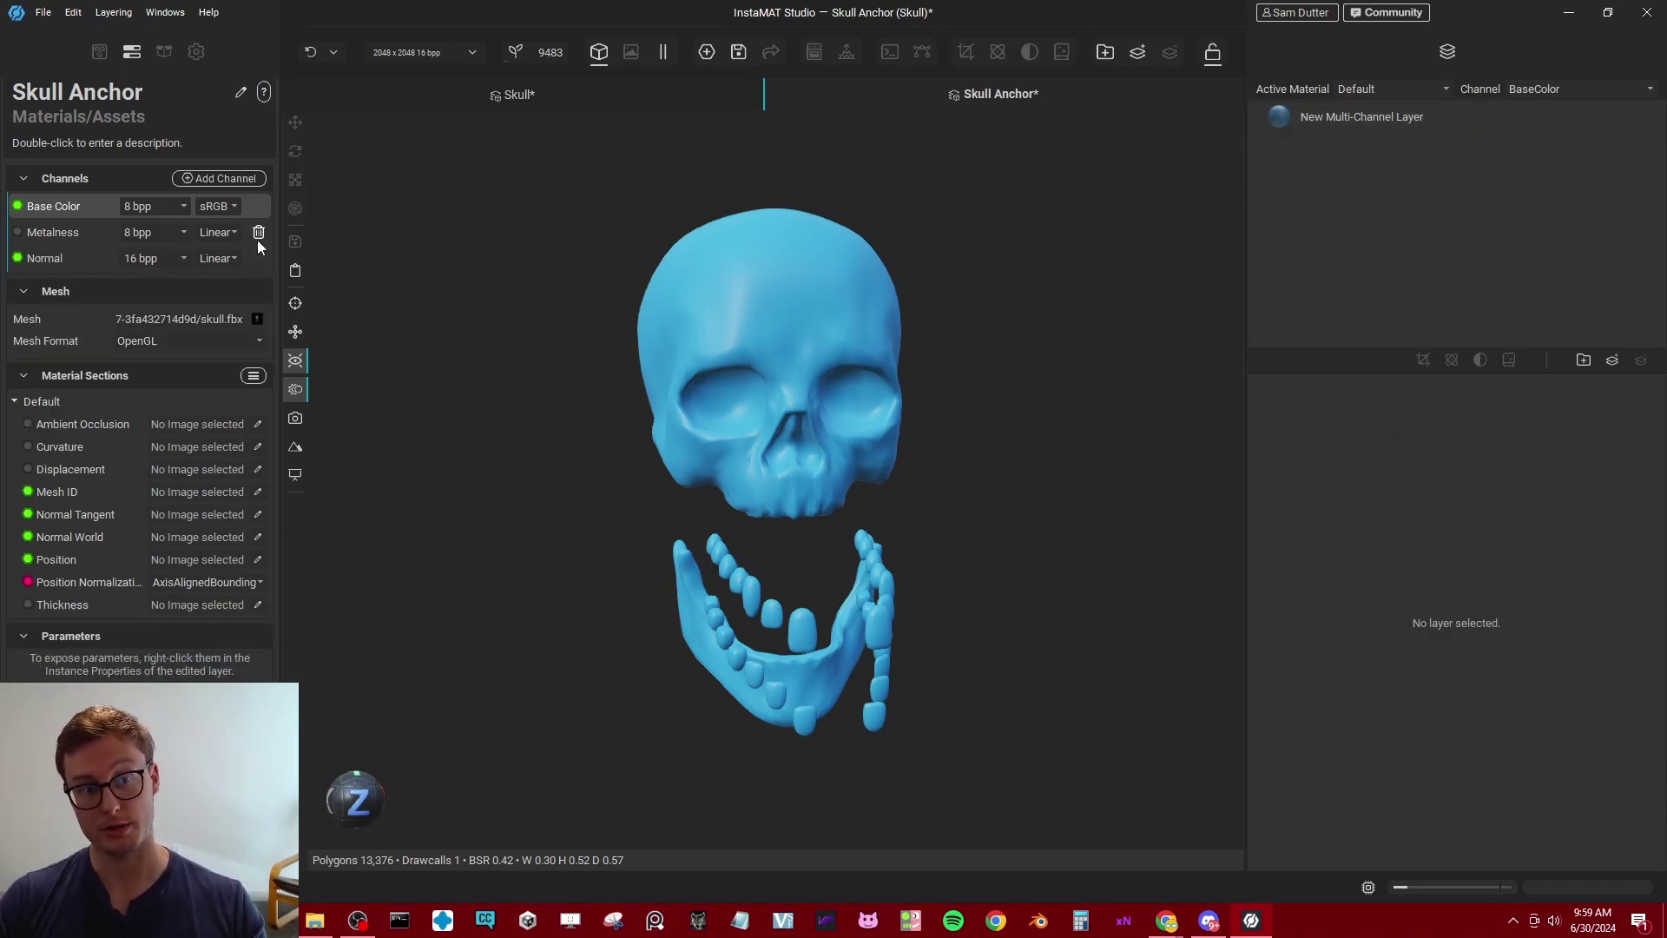
{"action": "left_click", "coordinate": [257, 232]}
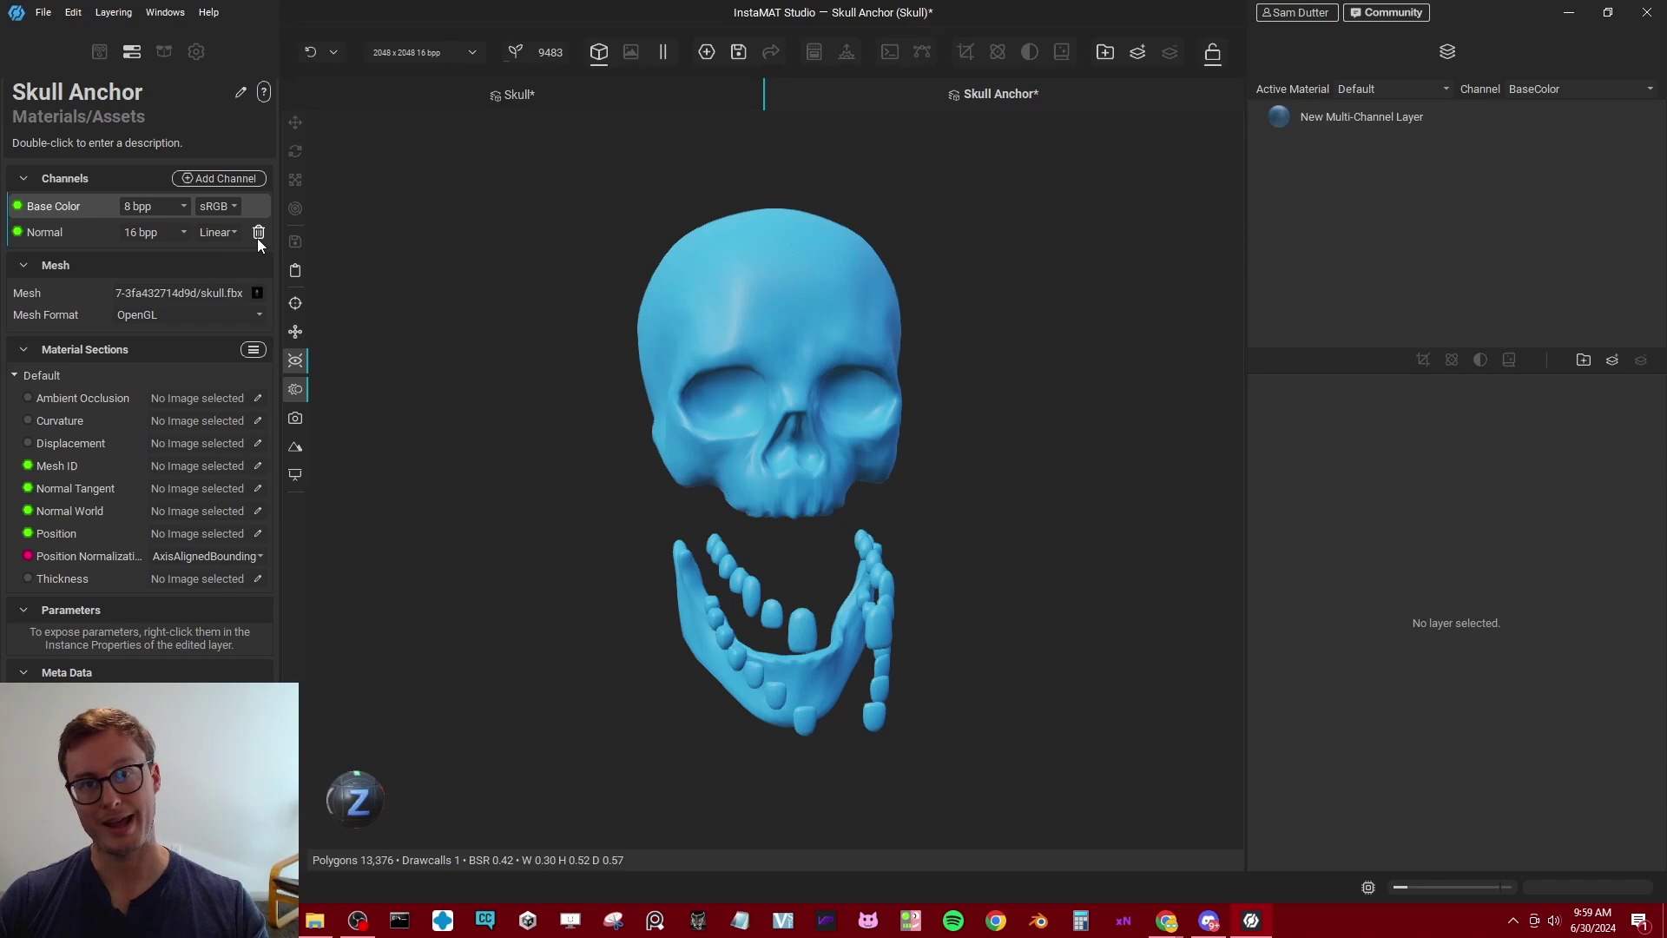
{"action": "left_click", "coordinate": [258, 235]}
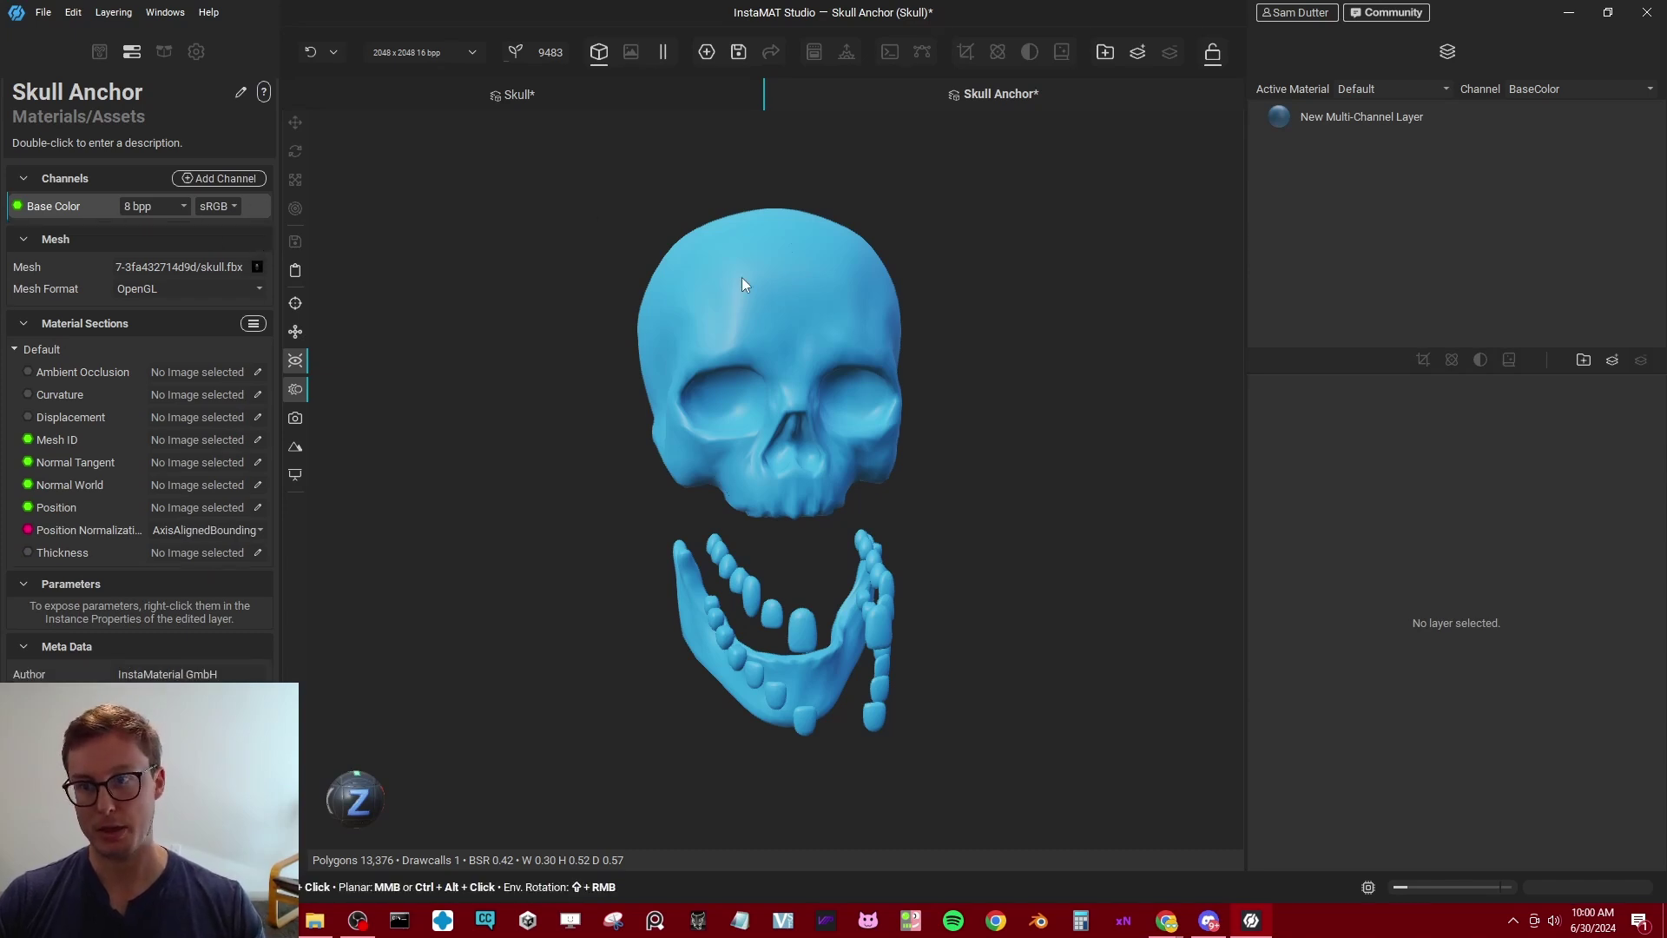
Step: Set the multi-channel layer's Base Color to pure white
{"action": "left_click", "coordinate": [1382, 121]}
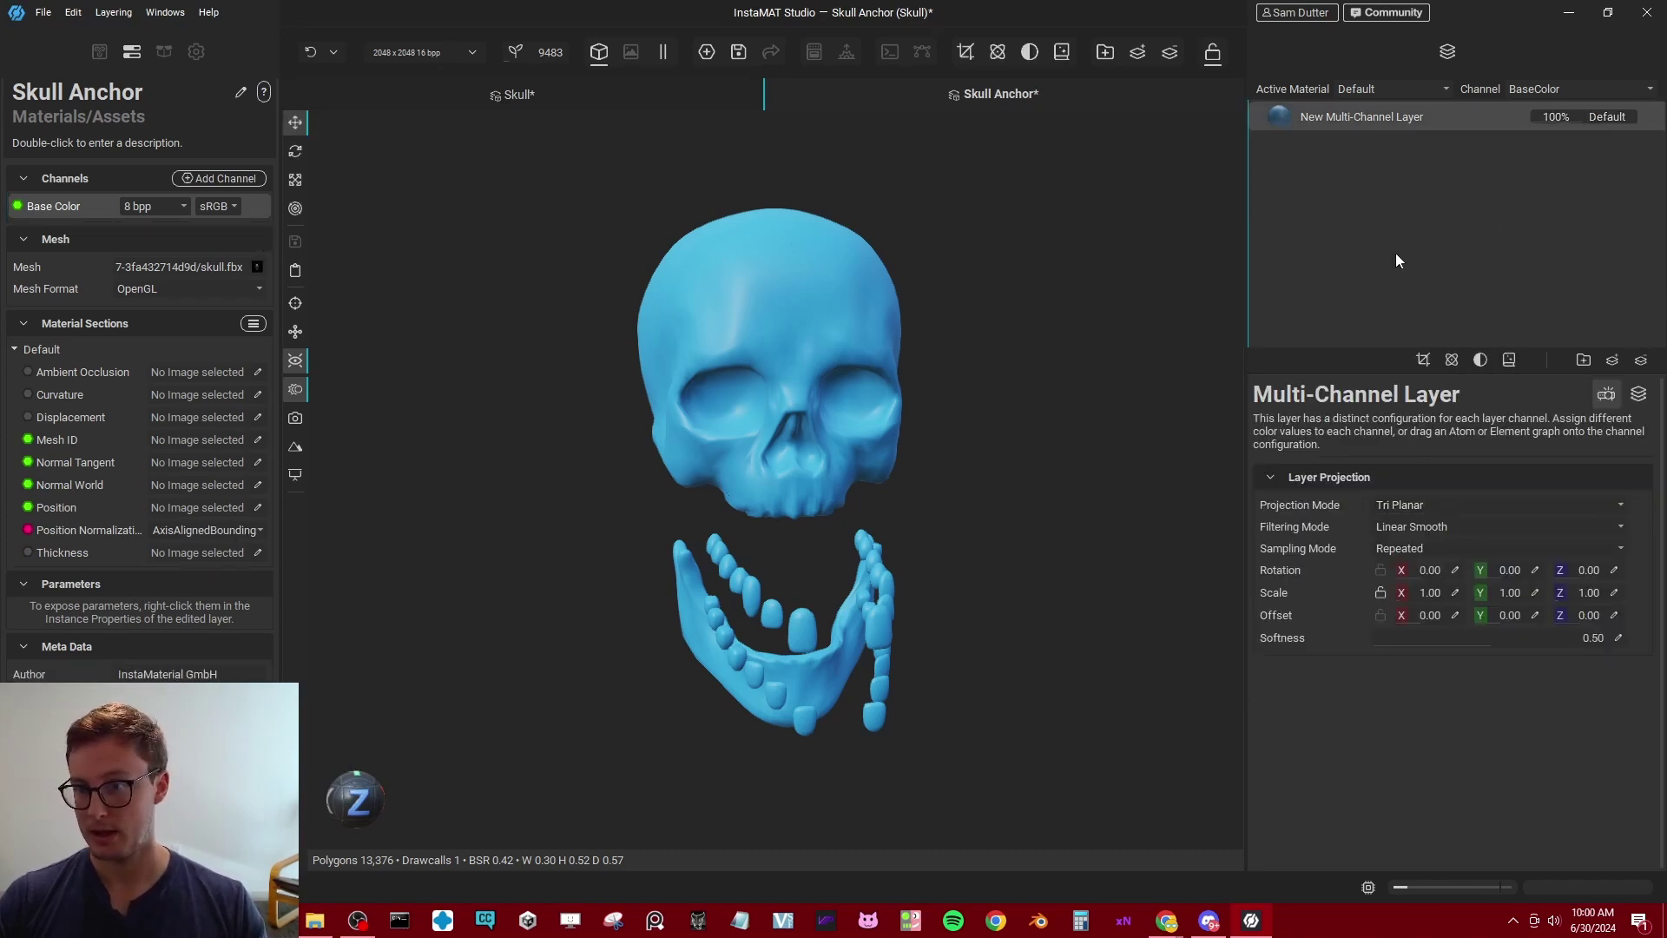
{"action": "left_click", "coordinate": [1639, 393]}
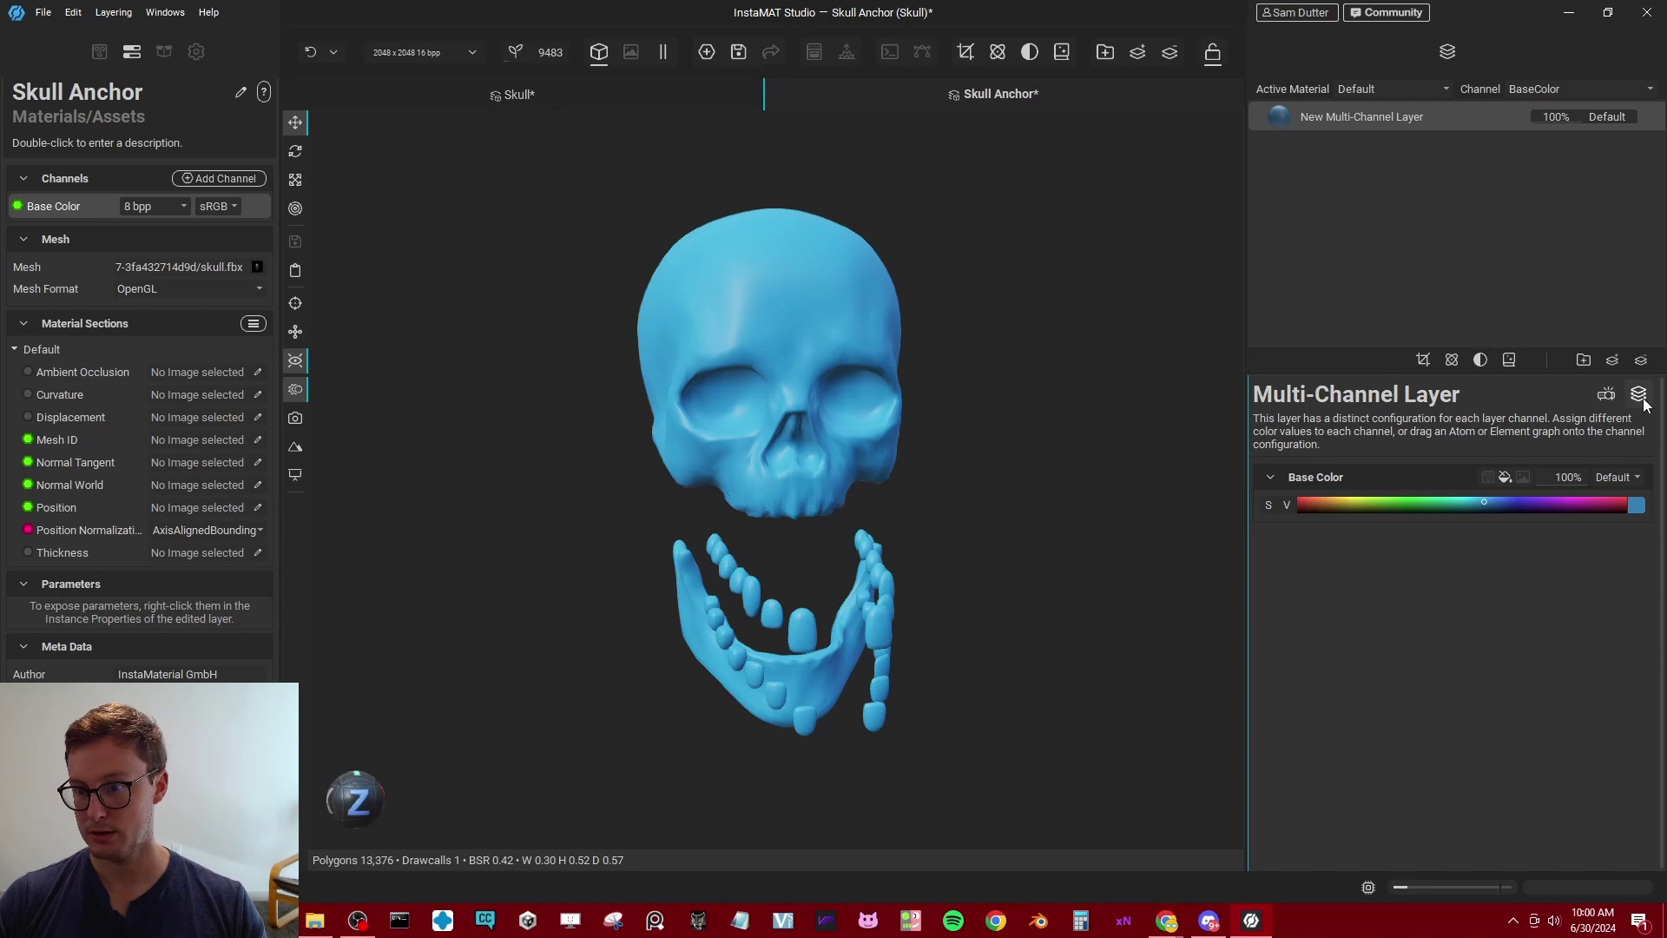
{"action": "left_click_drag", "start_coordinate": [1335, 512], "coordinate": [1287, 551]}
{"action": "left_click", "coordinate": [1287, 508]}
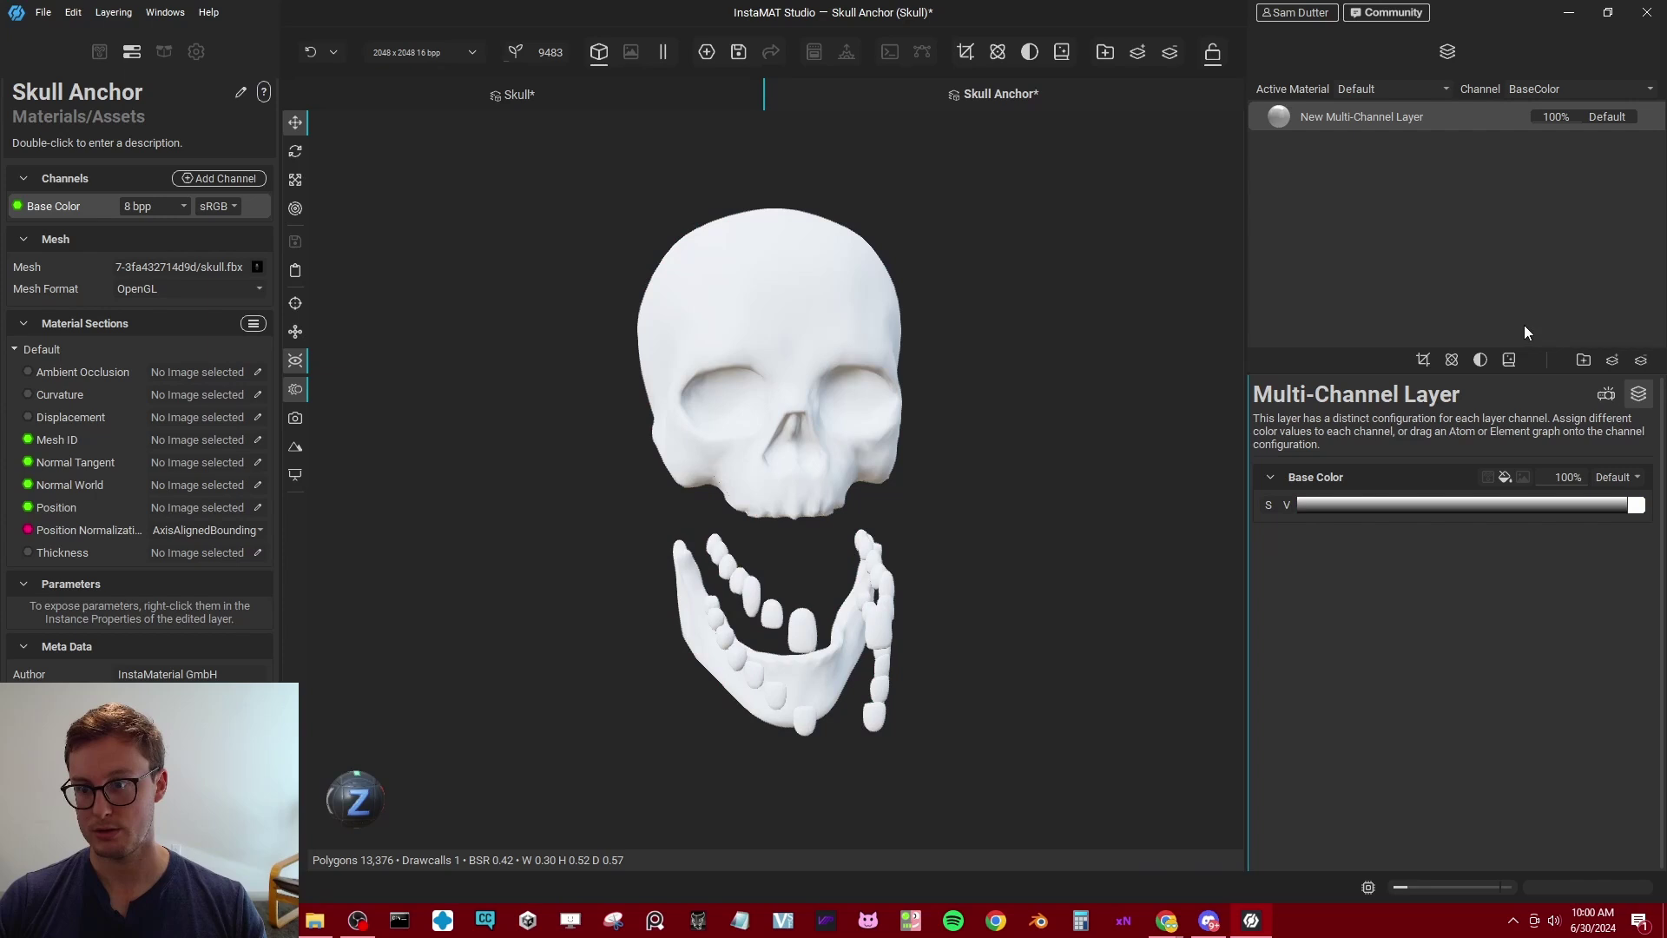
{"action": "left_click", "coordinate": [1427, 365]}
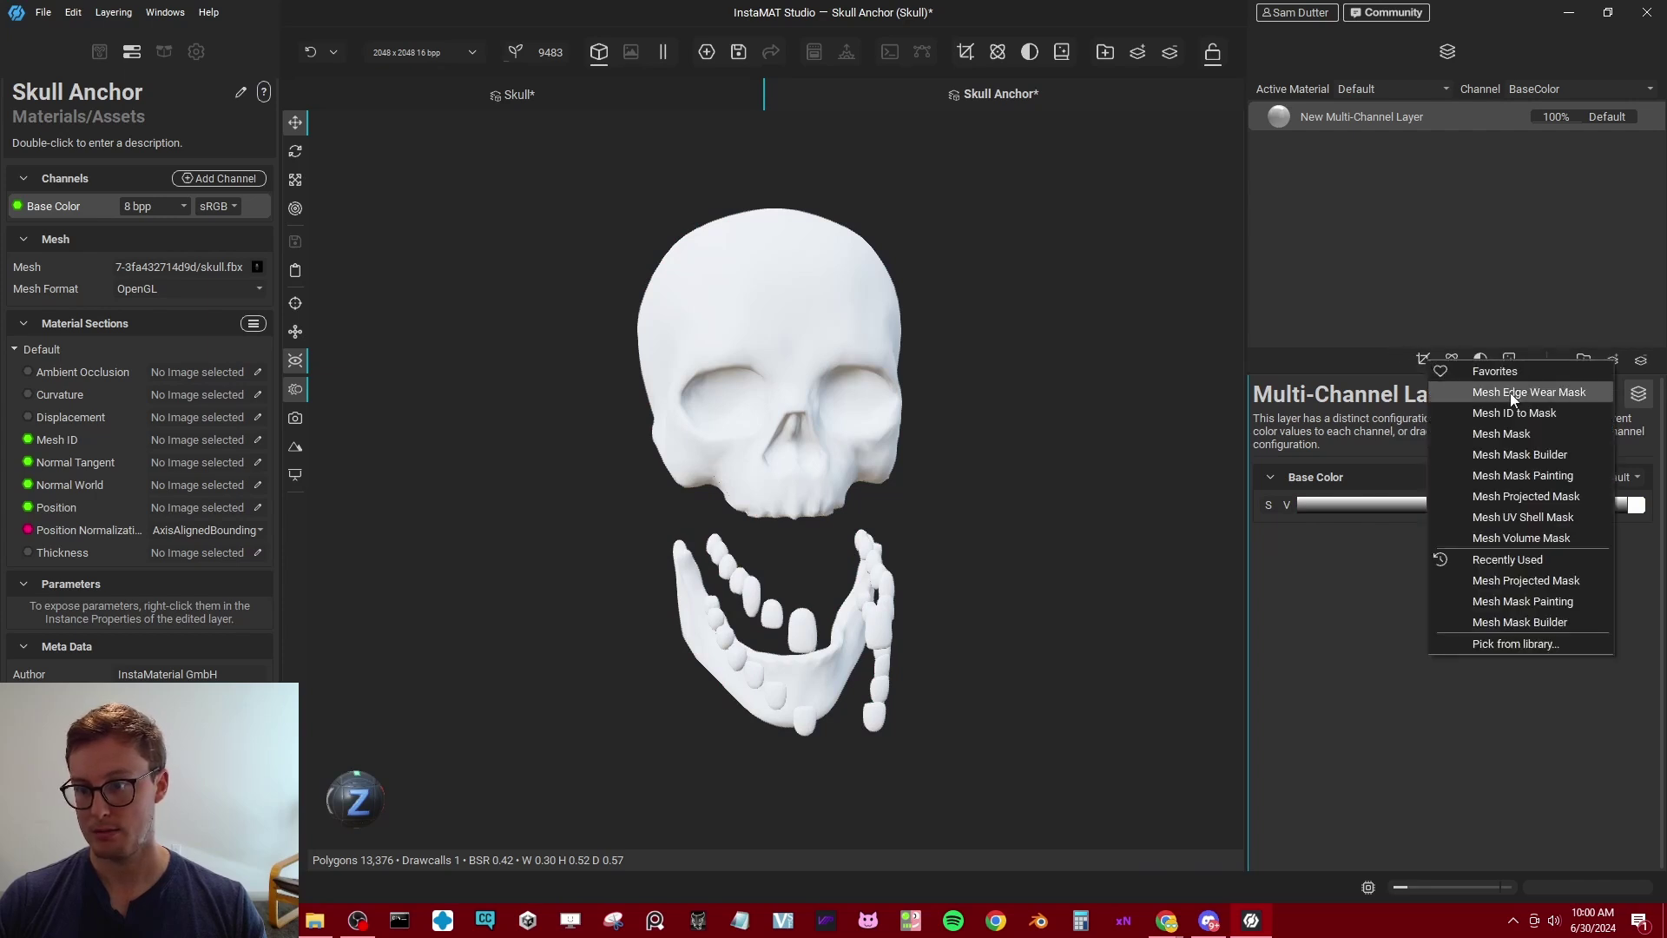
Step: Add a Mesh Mask Painting mask with Symmetry set to XAxis
{"action": "left_click", "coordinate": [1525, 470]}
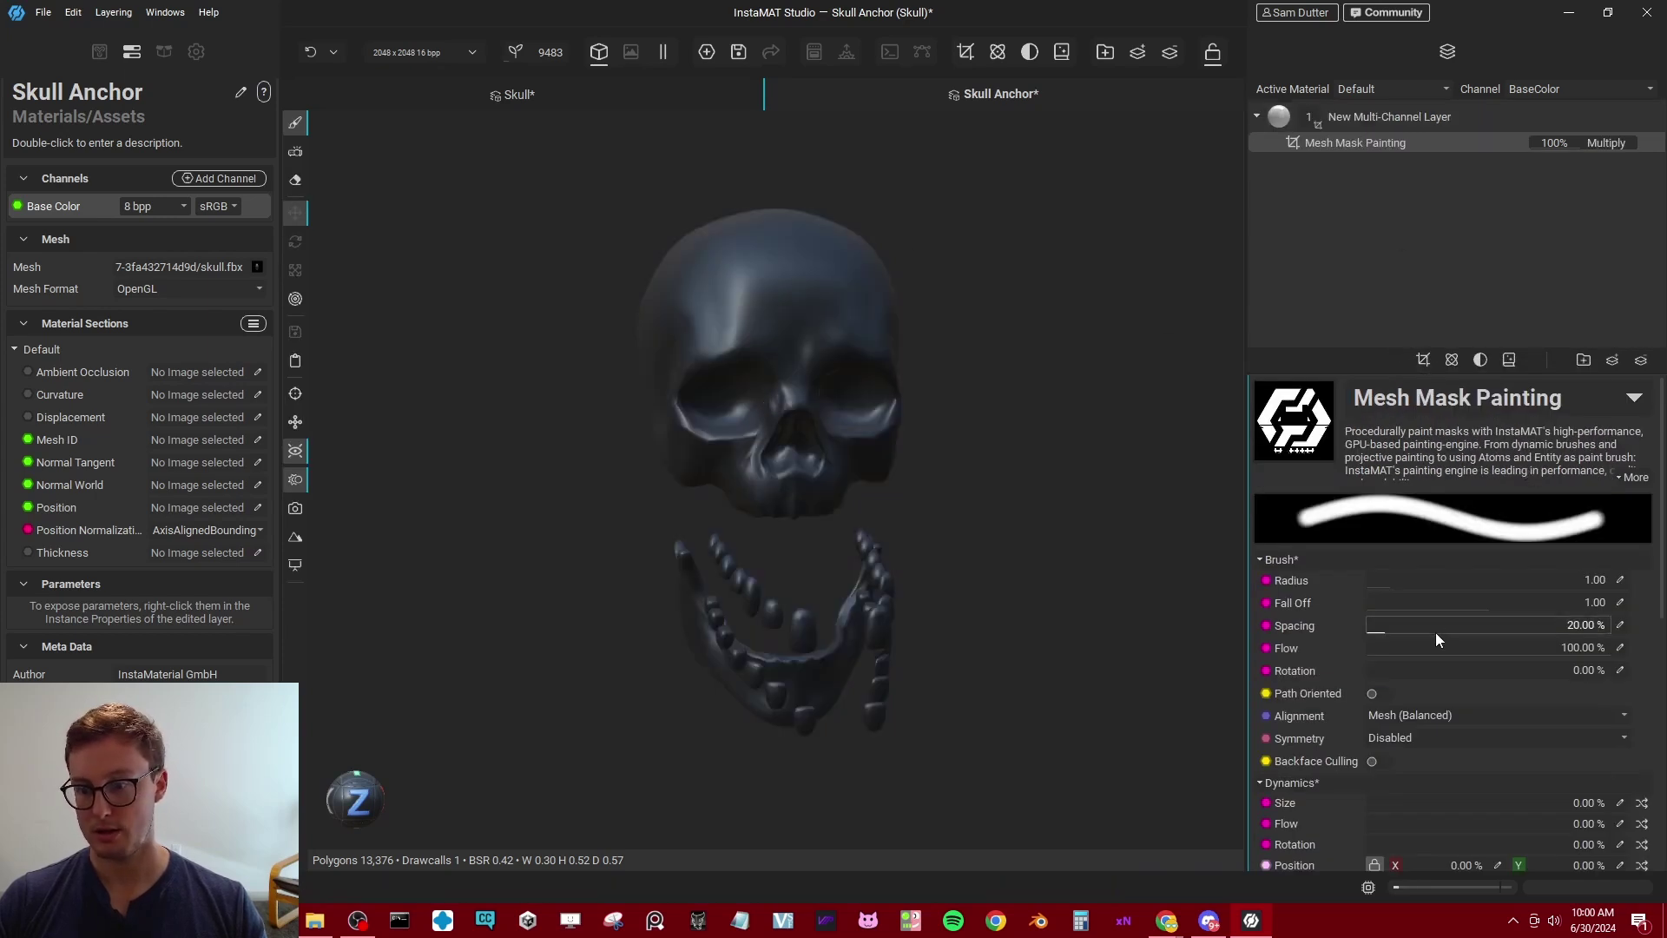
{"action": "scroll", "coordinate": [1398, 679], "scroll_direction": "down", "scroll_amount": 2}
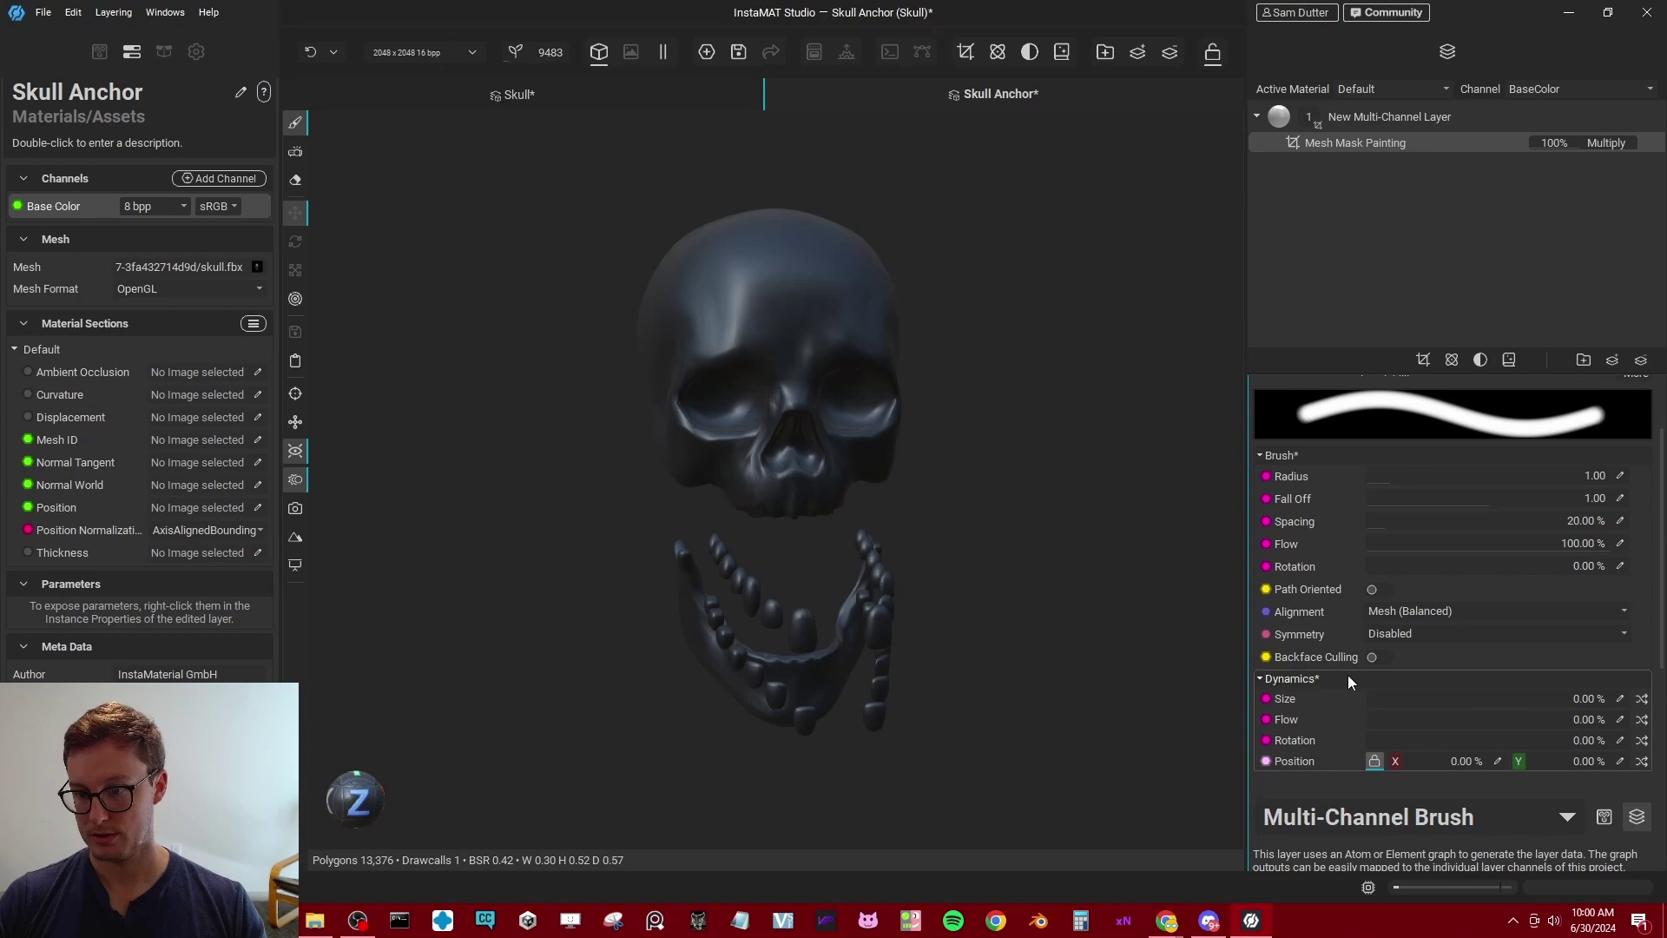
{"action": "left_click", "coordinate": [1404, 634]}
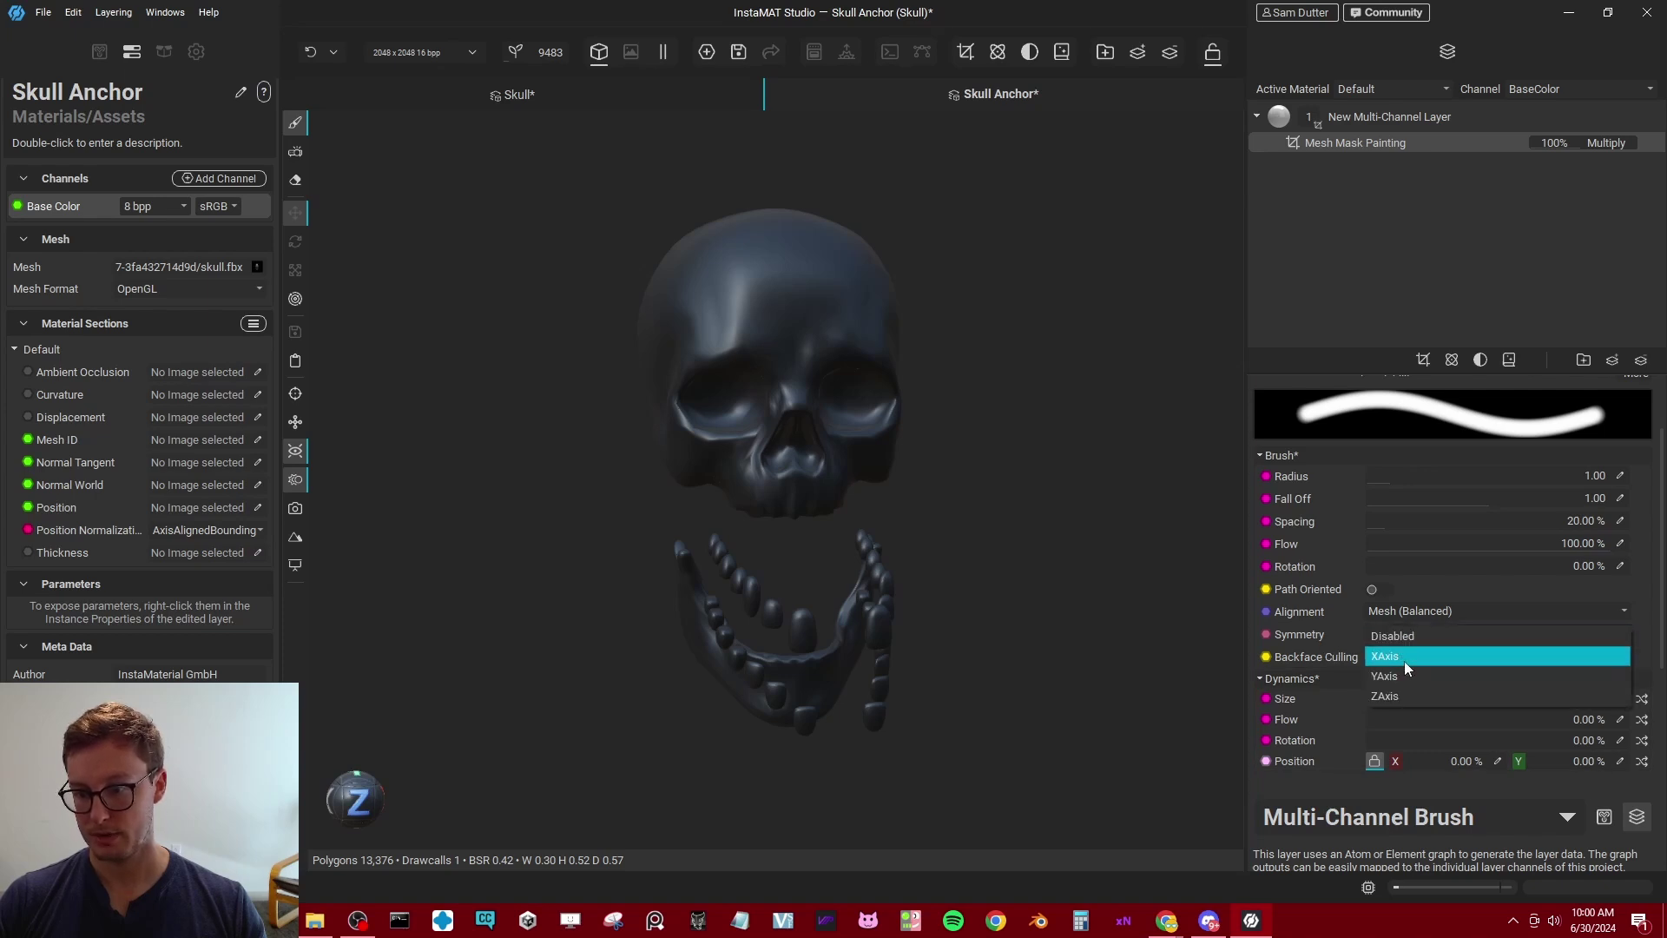
{"action": "left_click", "coordinate": [1407, 667]}
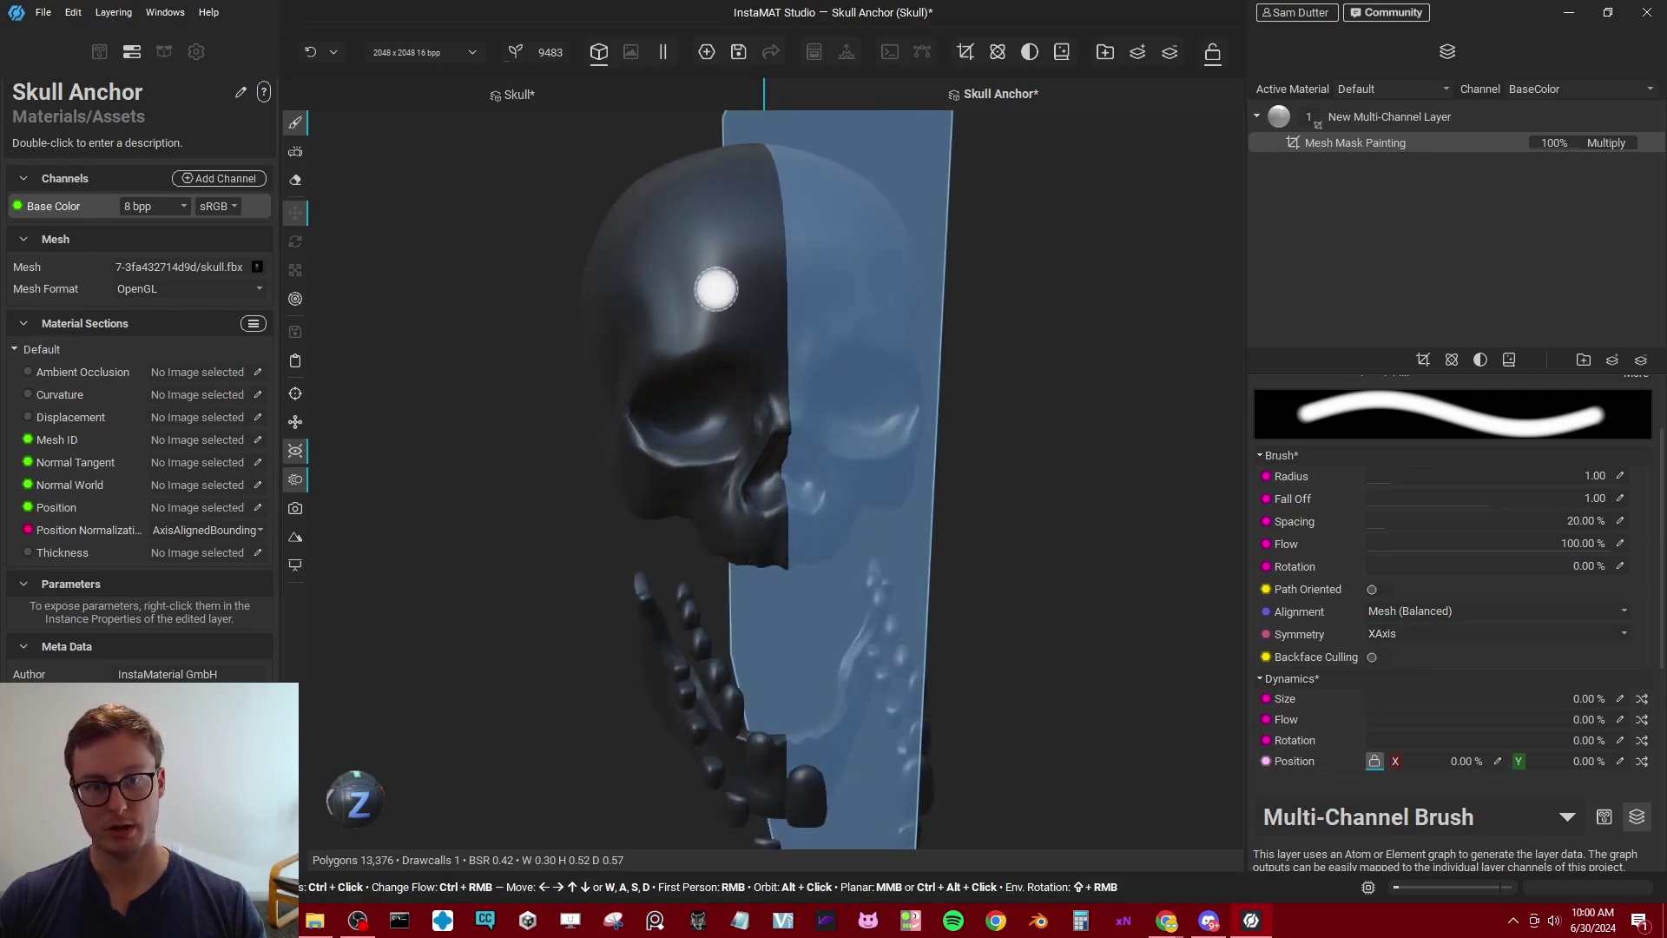
Step: Paint mirrored white dots and a stroke across the skull's forehead
{"action": "left_click", "coordinate": [695, 227]}
{"action": "left_click", "coordinate": [756, 251]}
{"action": "scroll", "coordinate": [747, 260], "scroll_direction": "up", "scroll_amount": 2}
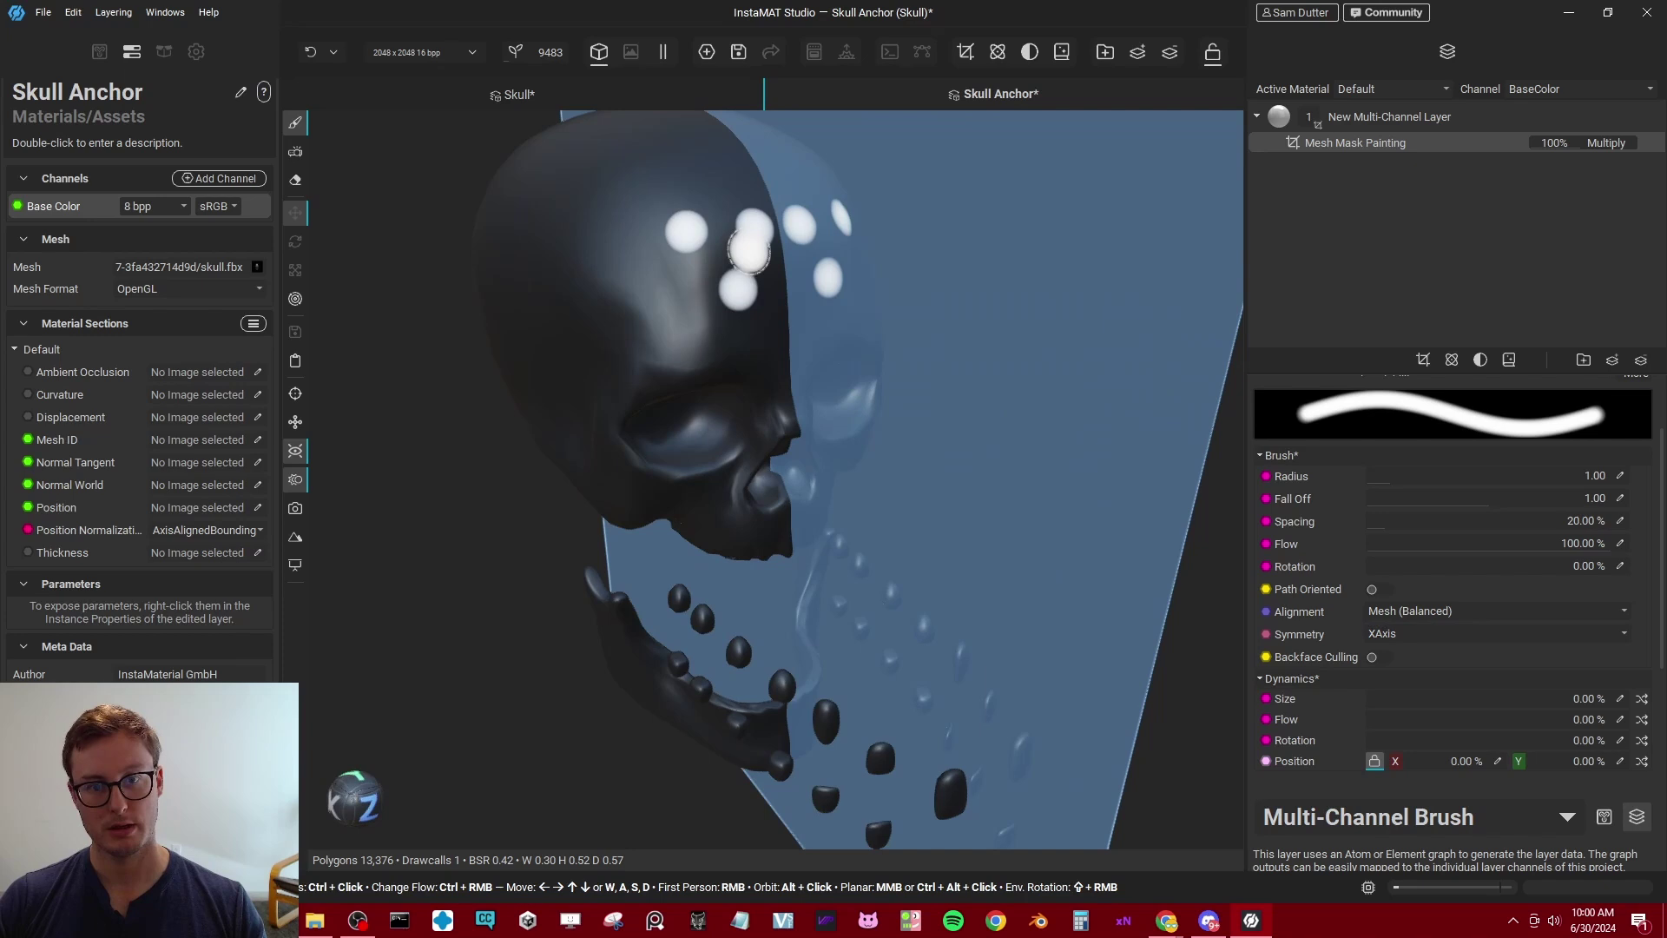
{"action": "left_click", "coordinate": [765, 245]}
{"action": "left_click", "coordinate": [613, 250]}
{"action": "left_click_drag", "start_coordinate": [688, 188], "coordinate": [731, 167]}
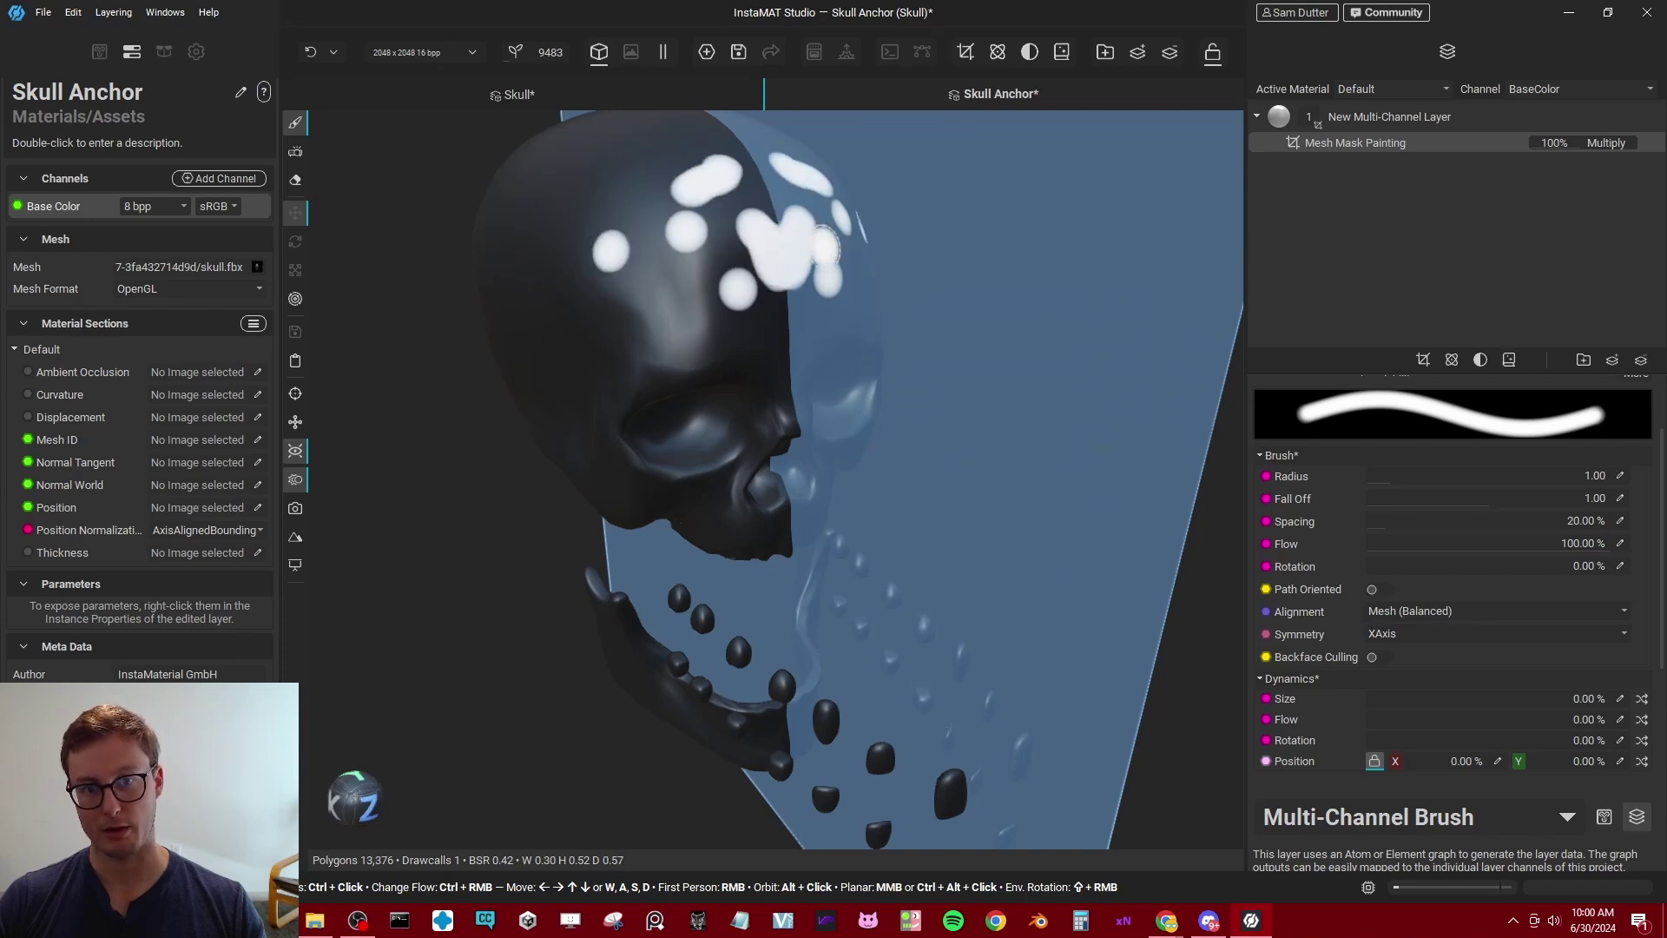
Step: Save Skull Anchor and return to the Skull project
{"action": "left_click_drag", "start_coordinate": [825, 245], "coordinate": [866, 399], "text": "alt"}
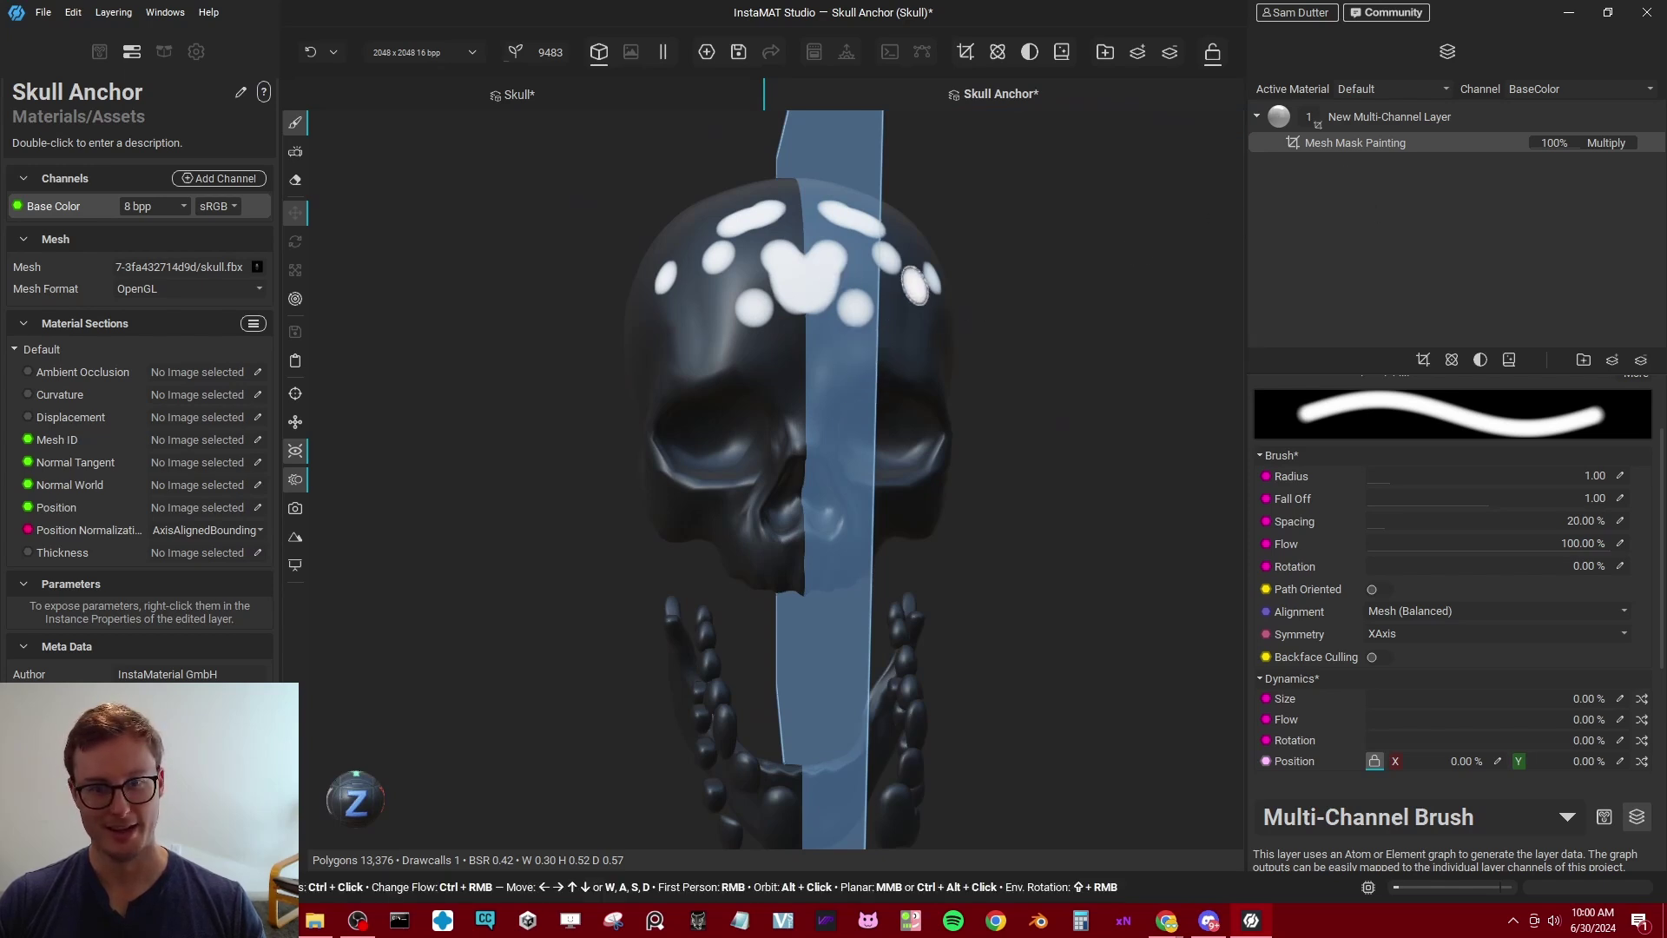
{"action": "left_click_drag", "start_coordinate": [639, 432], "coordinate": [569, 434], "text": "alt"}
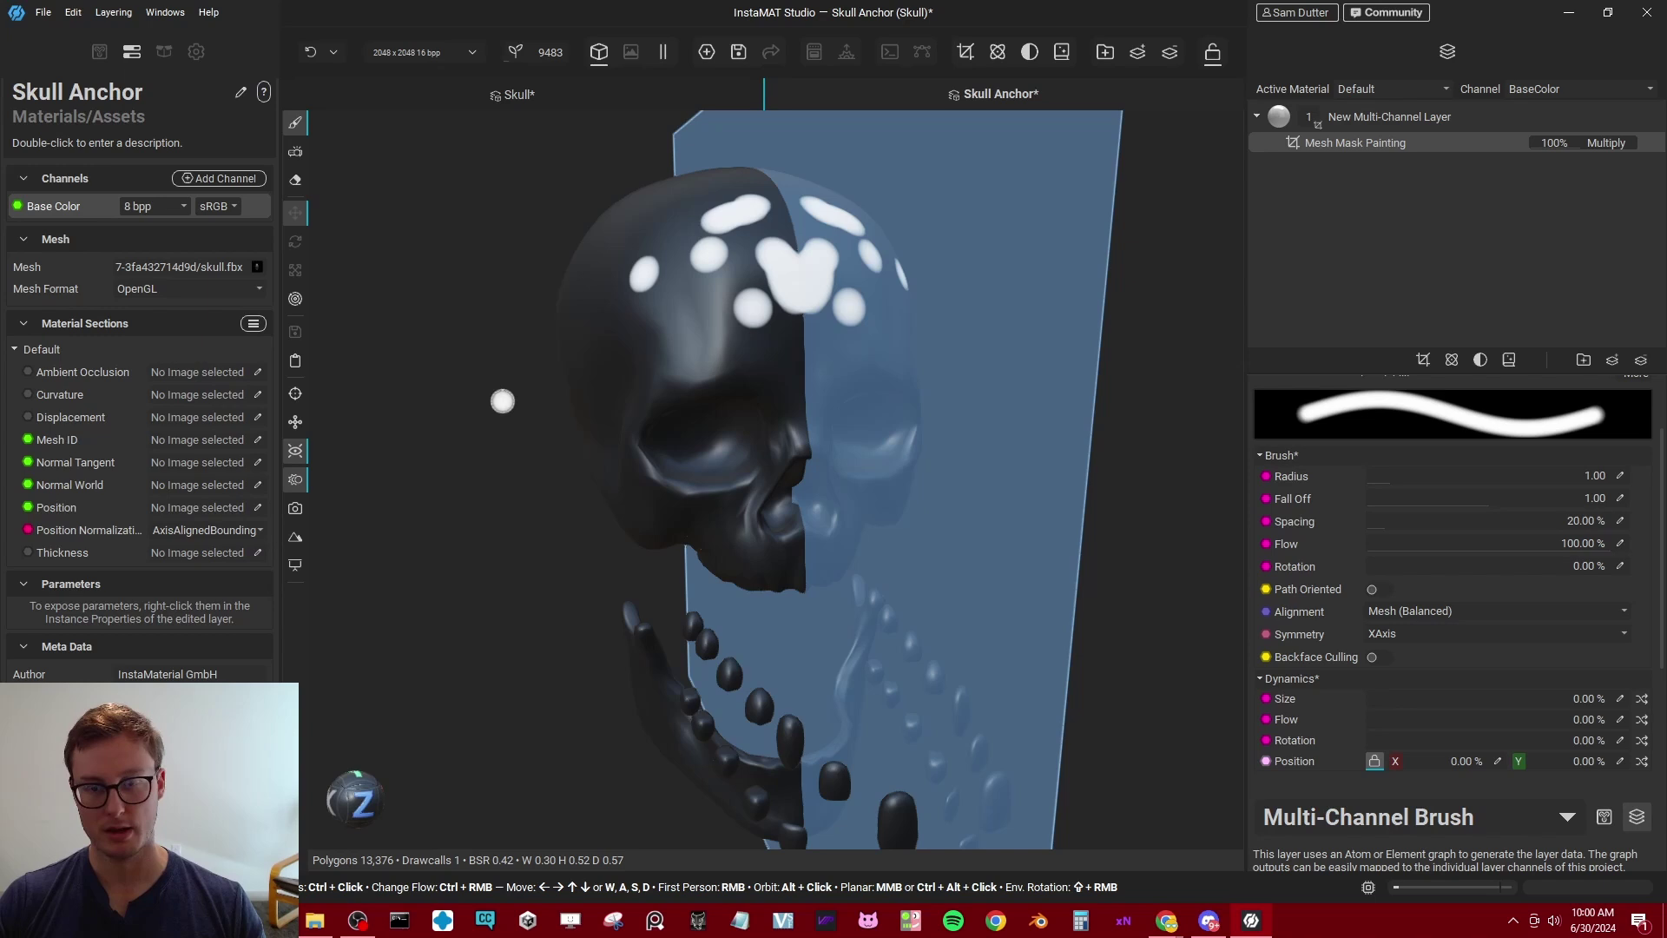
{"action": "key", "text": "ctrl+s"}
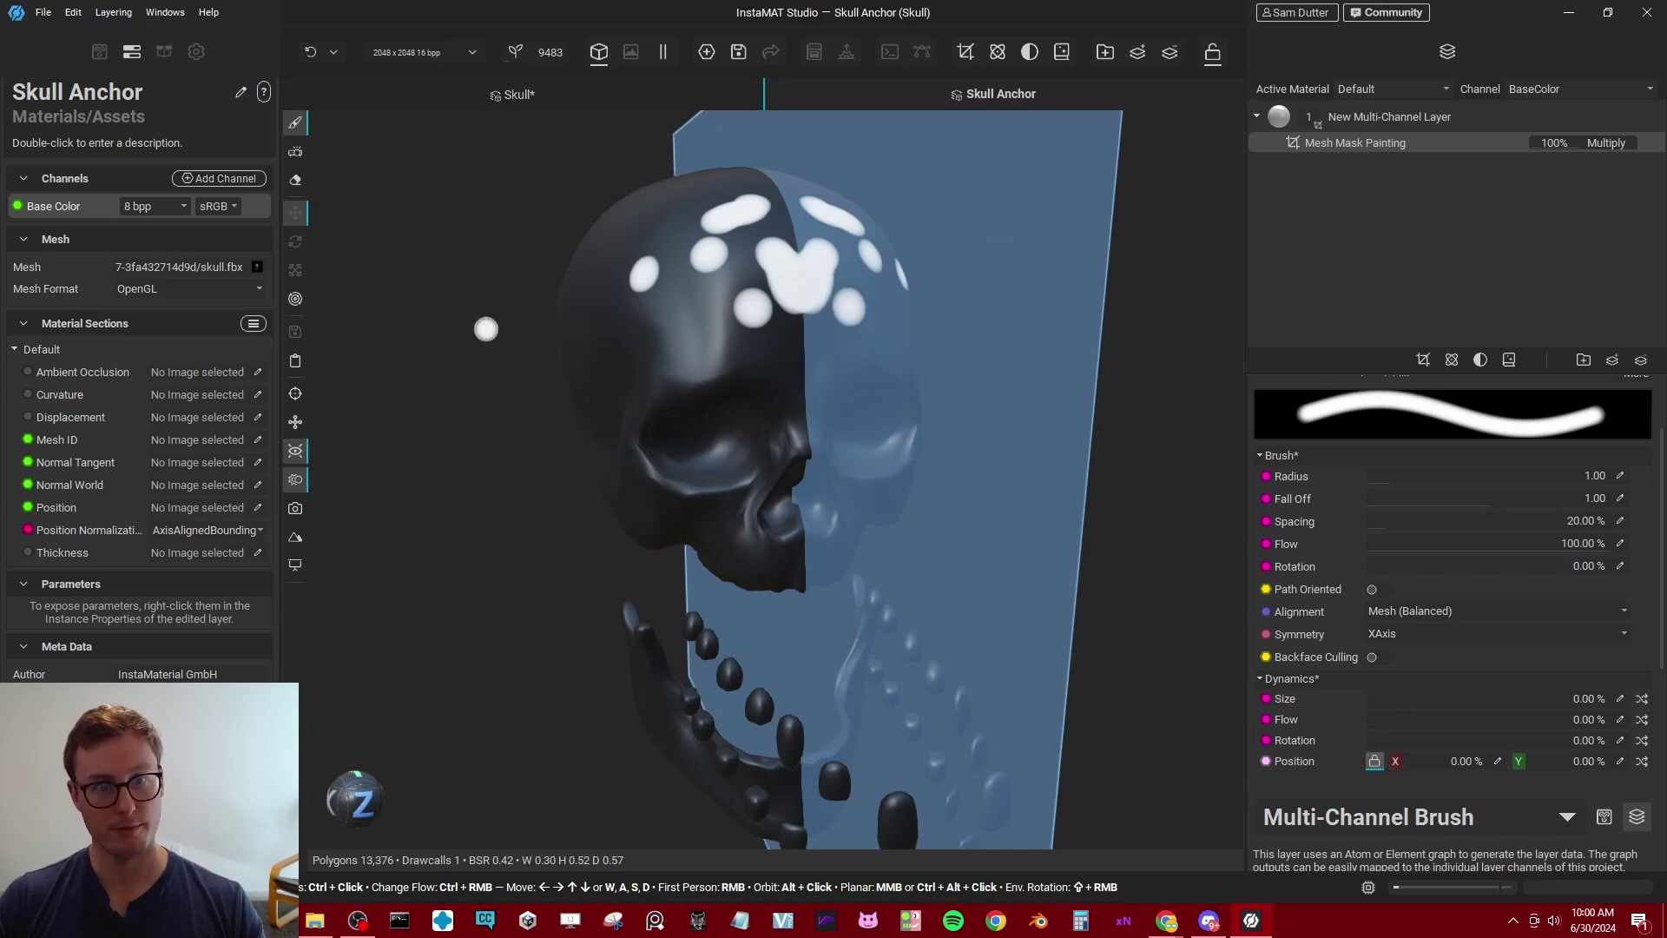
{"action": "left_click", "coordinate": [517, 94]}
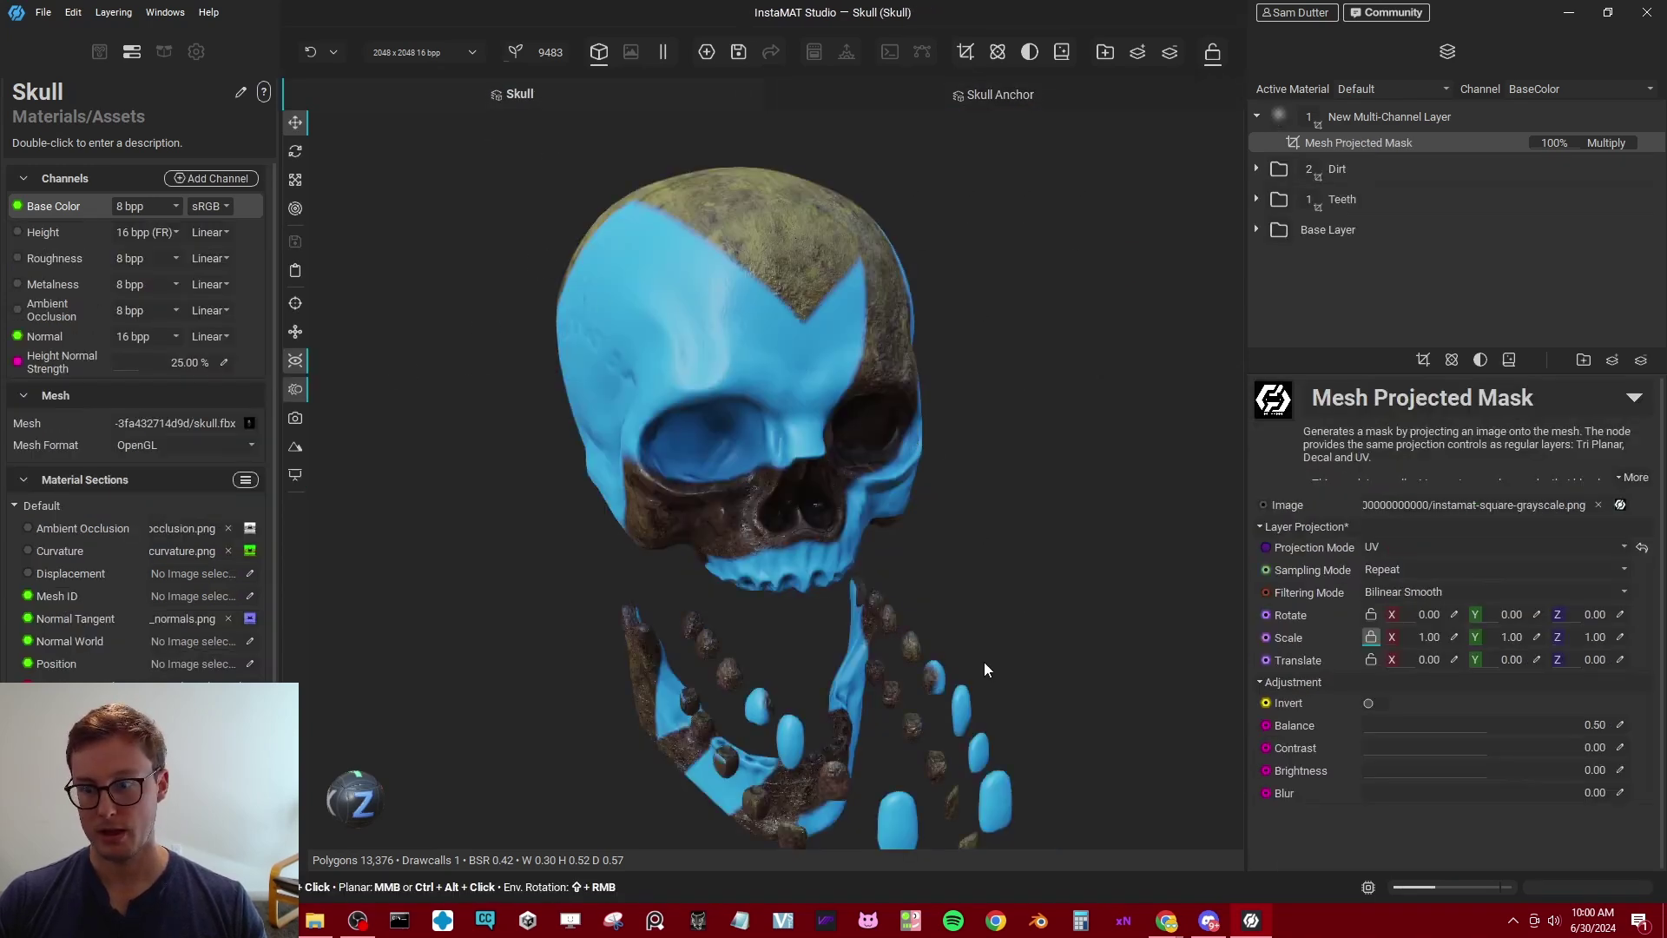
Step: Show the package view and search the mask's image picker for 'sku', keeping the image unchanged
{"action": "left_click", "coordinate": [1620, 506]}
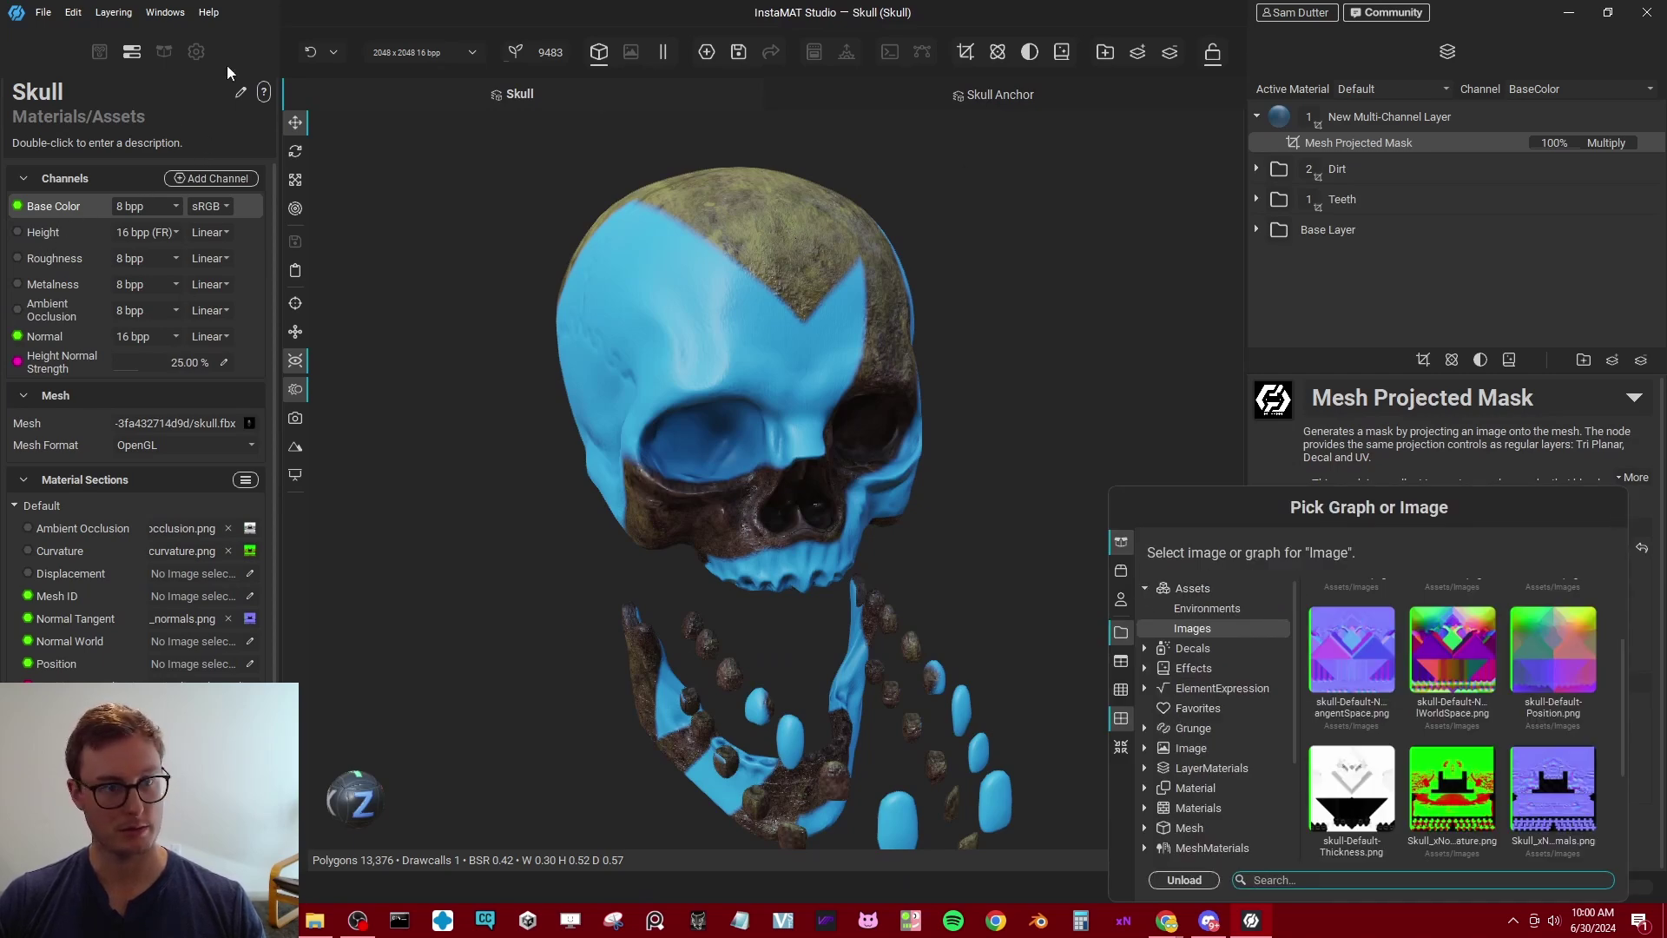
{"action": "left_click", "coordinate": [164, 52]}
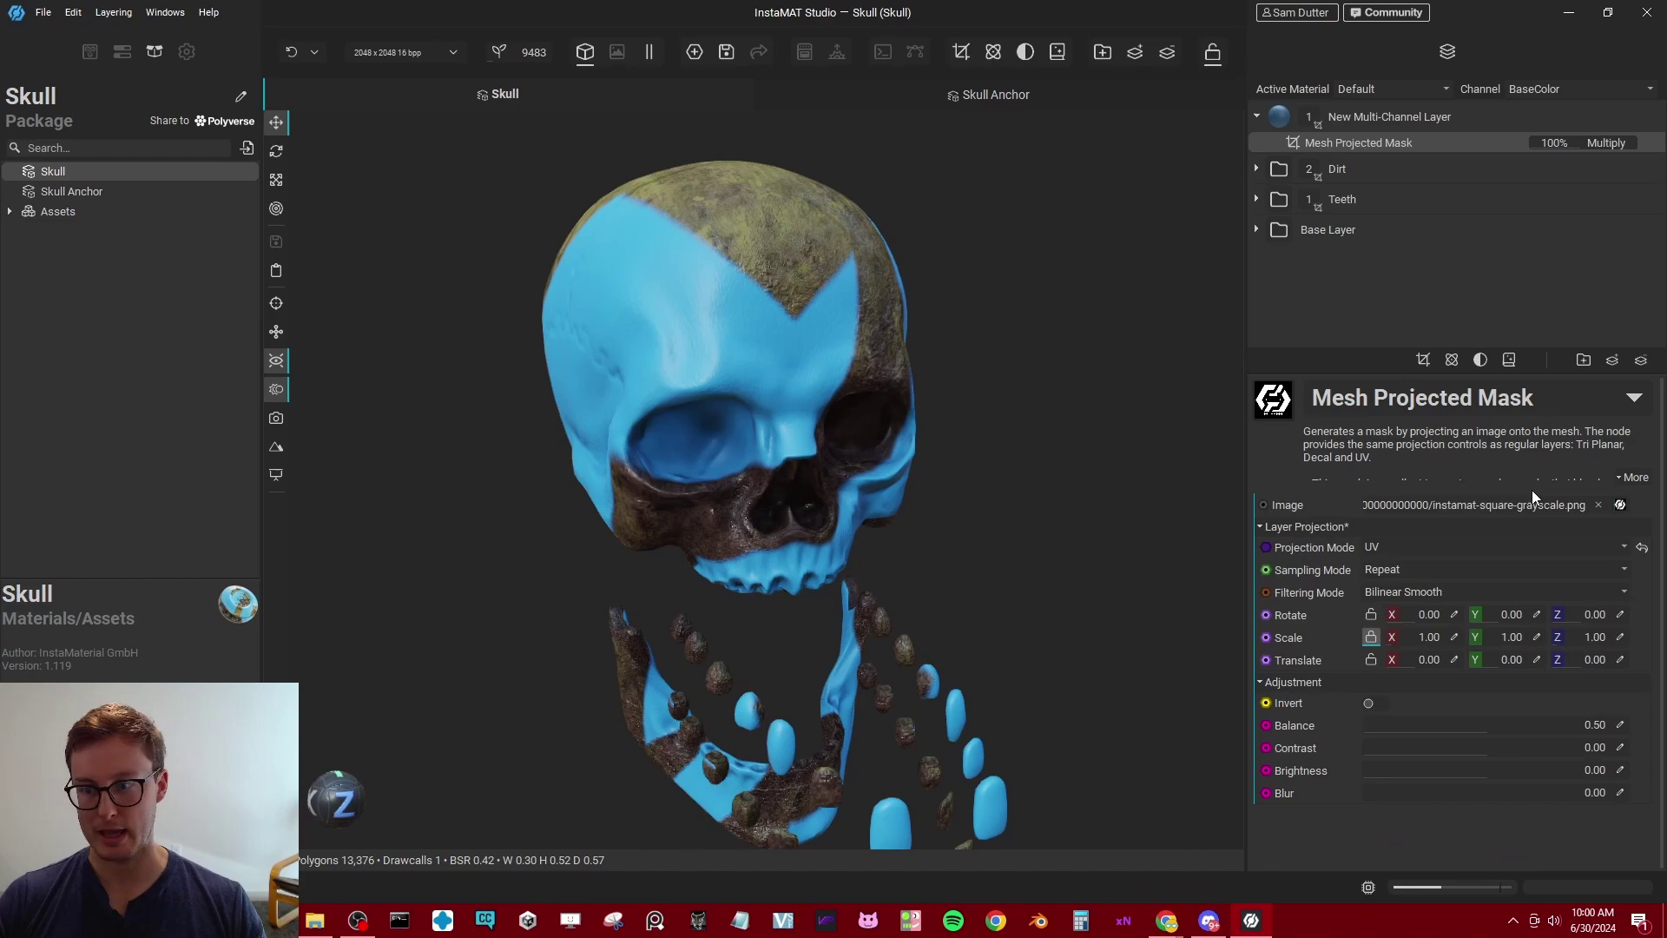
{"action": "left_click", "coordinate": [1620, 506]}
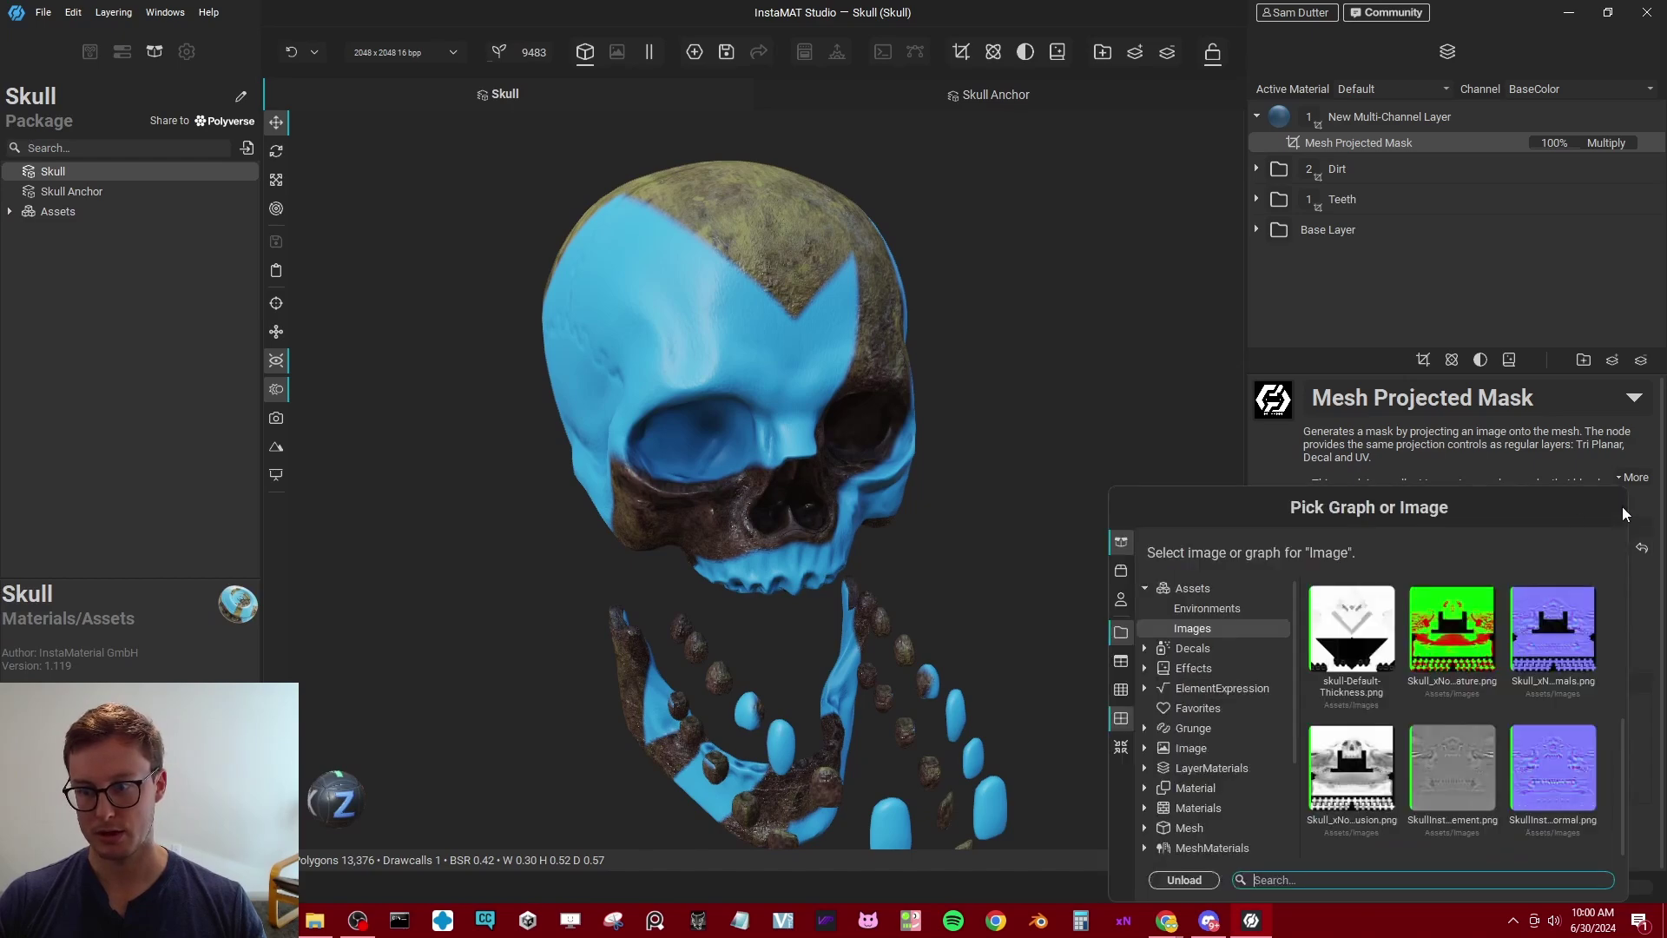
{"action": "left_click", "coordinate": [1133, 570]}
{"action": "type", "text": "skull"}
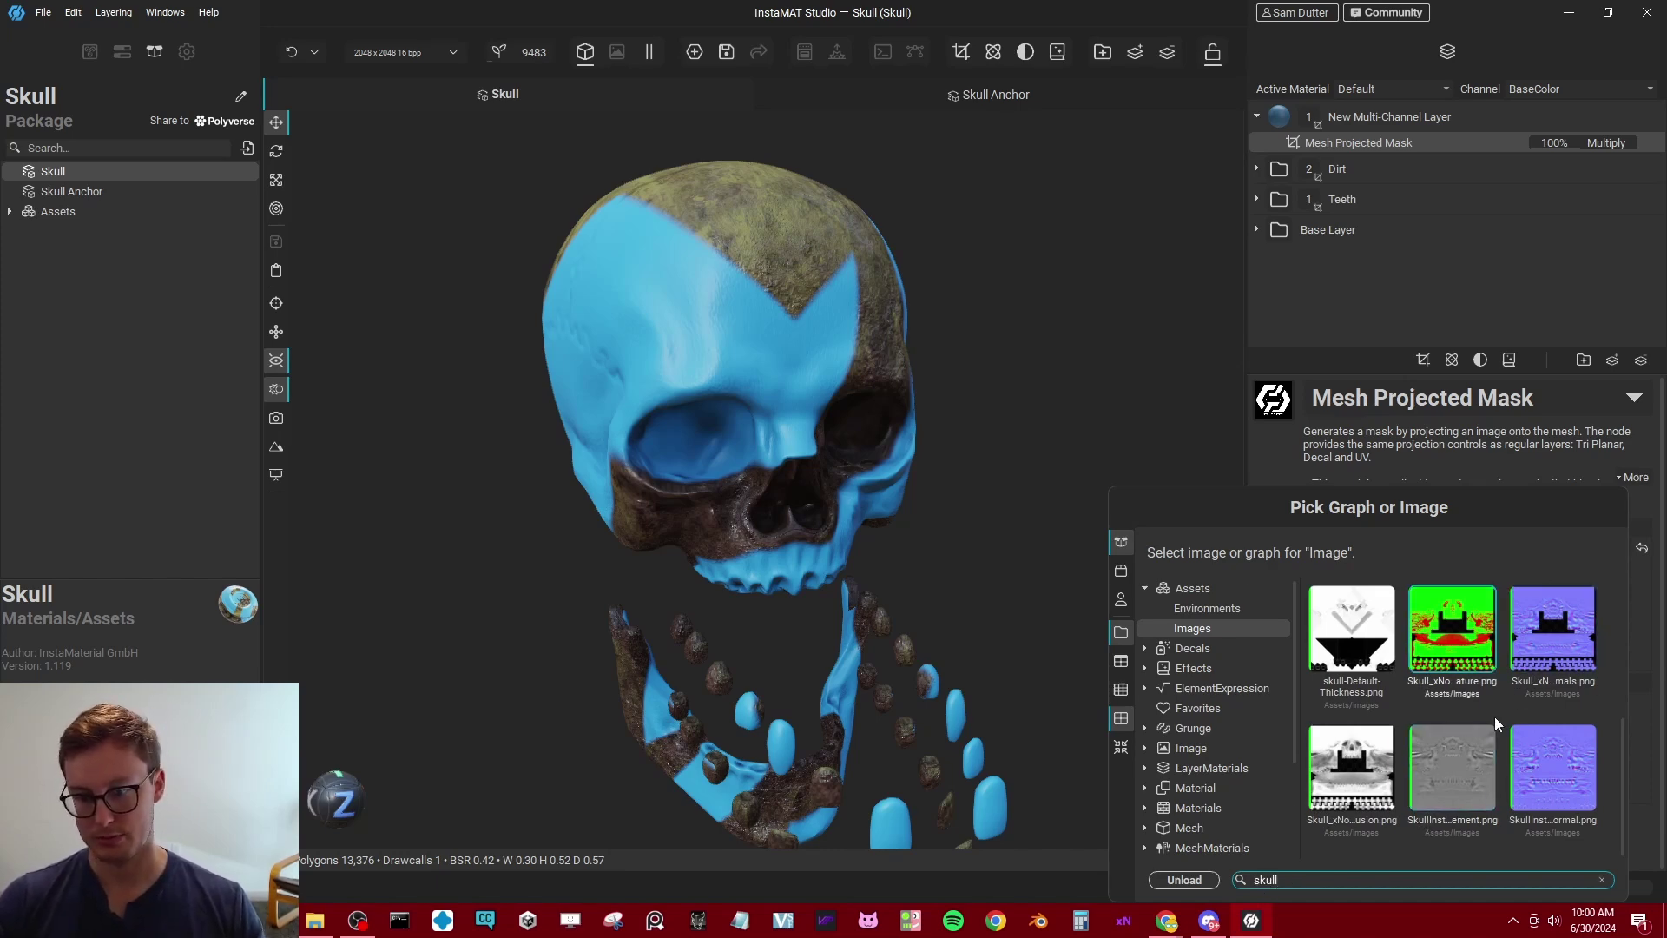
{"action": "key", "text": "BackSpace"}
{"action": "key", "text": "BackSpace"}
{"action": "key", "text": "BackSpace"}
{"action": "key", "text": "BackSpace"}
{"action": "key", "text": "BackSpace"}
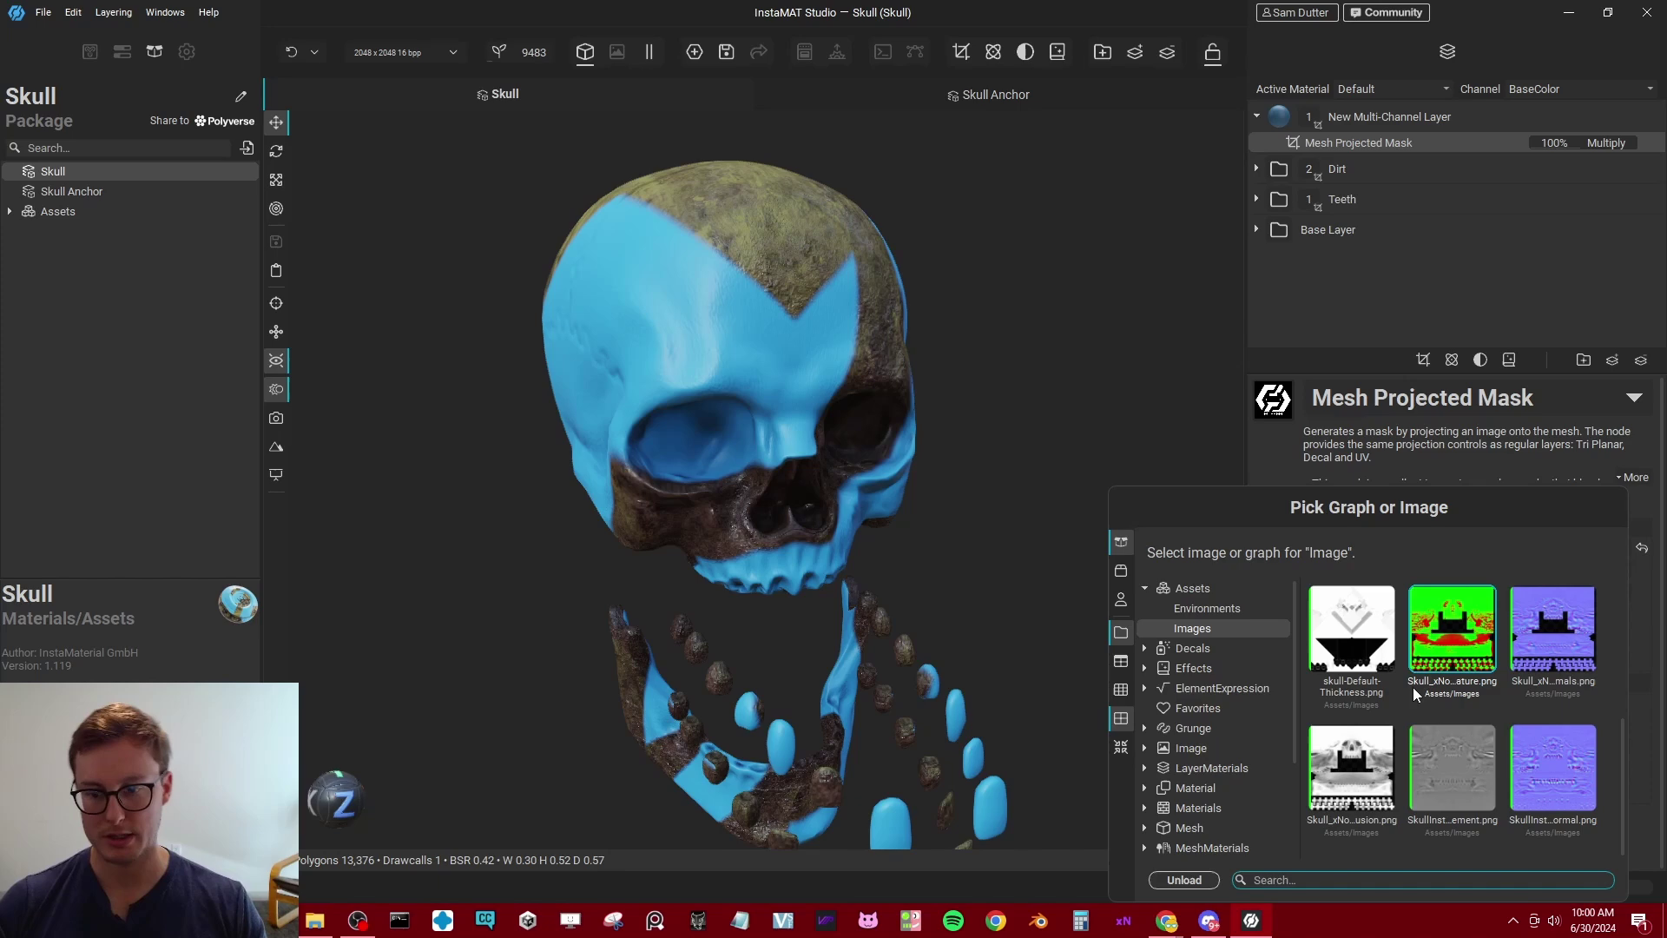
{"action": "left_click", "coordinate": [1014, 364]}
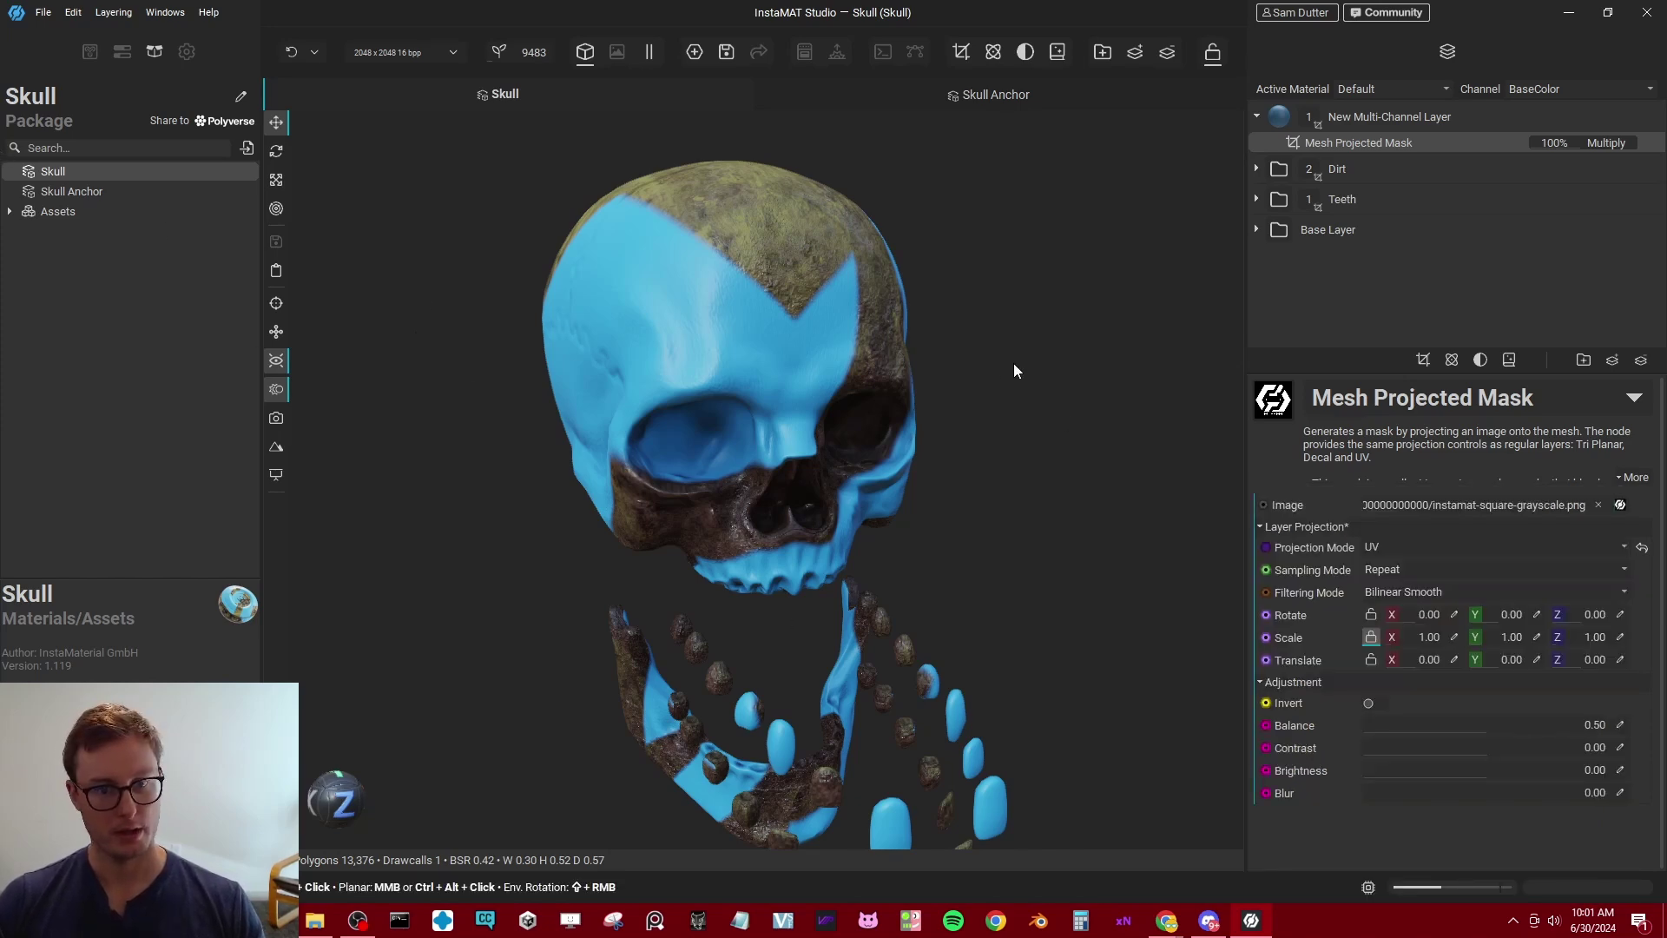
Step: Create an empty Element Graph project without a template
{"action": "left_click", "coordinate": [694, 52]}
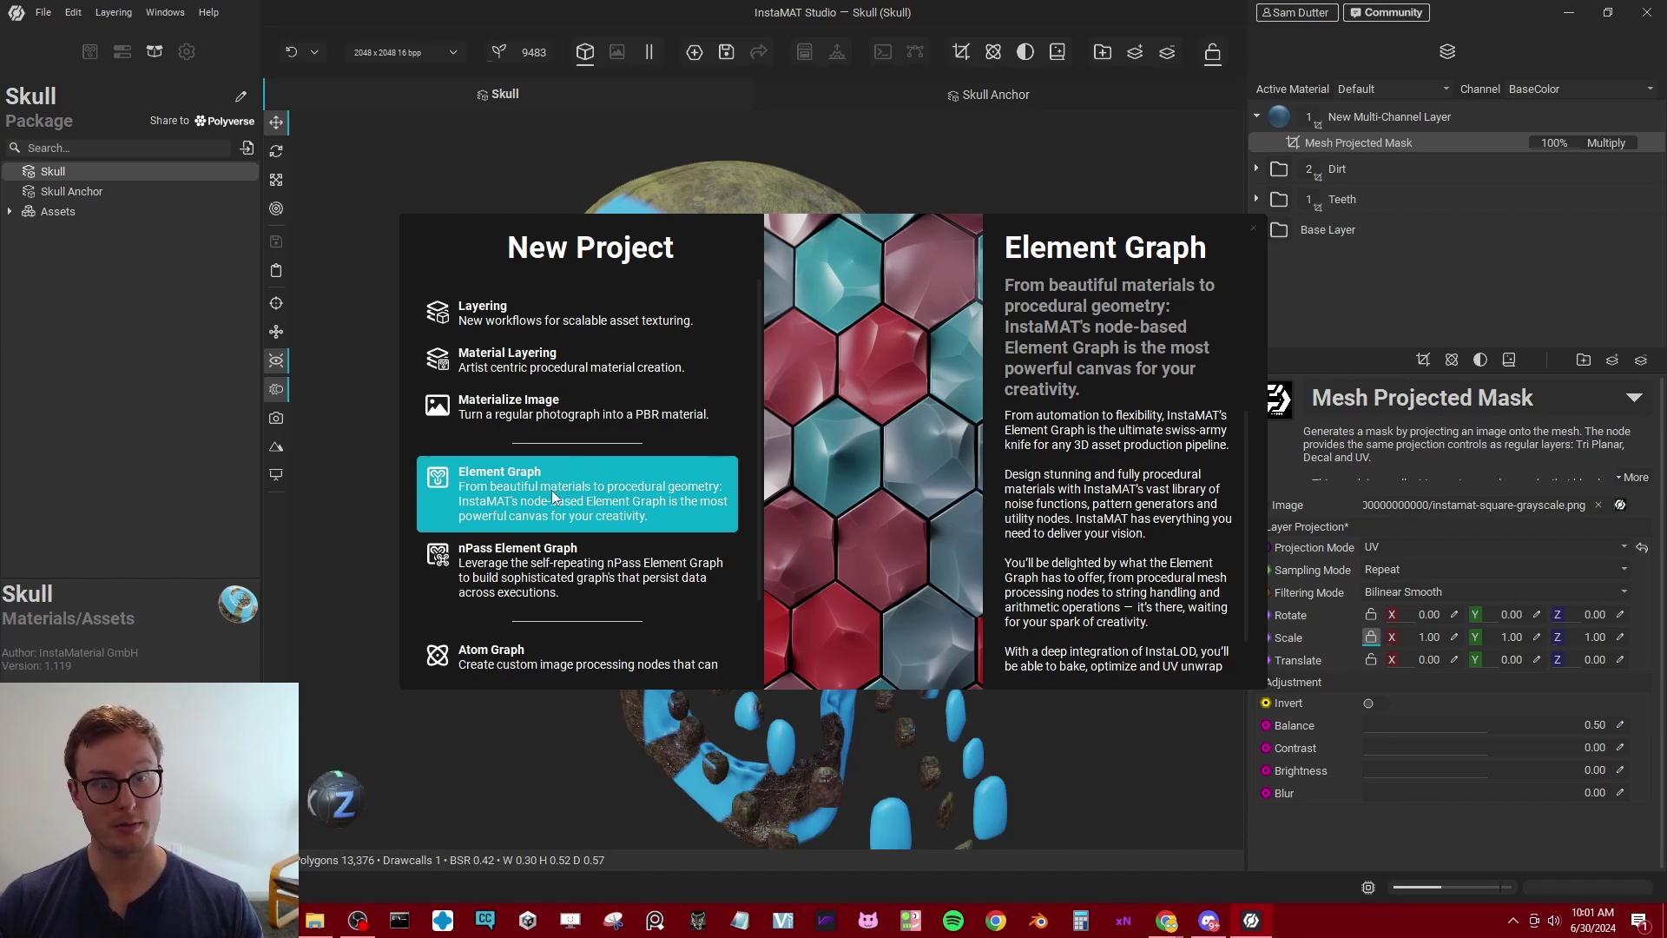
{"action": "left_click", "coordinate": [553, 496]}
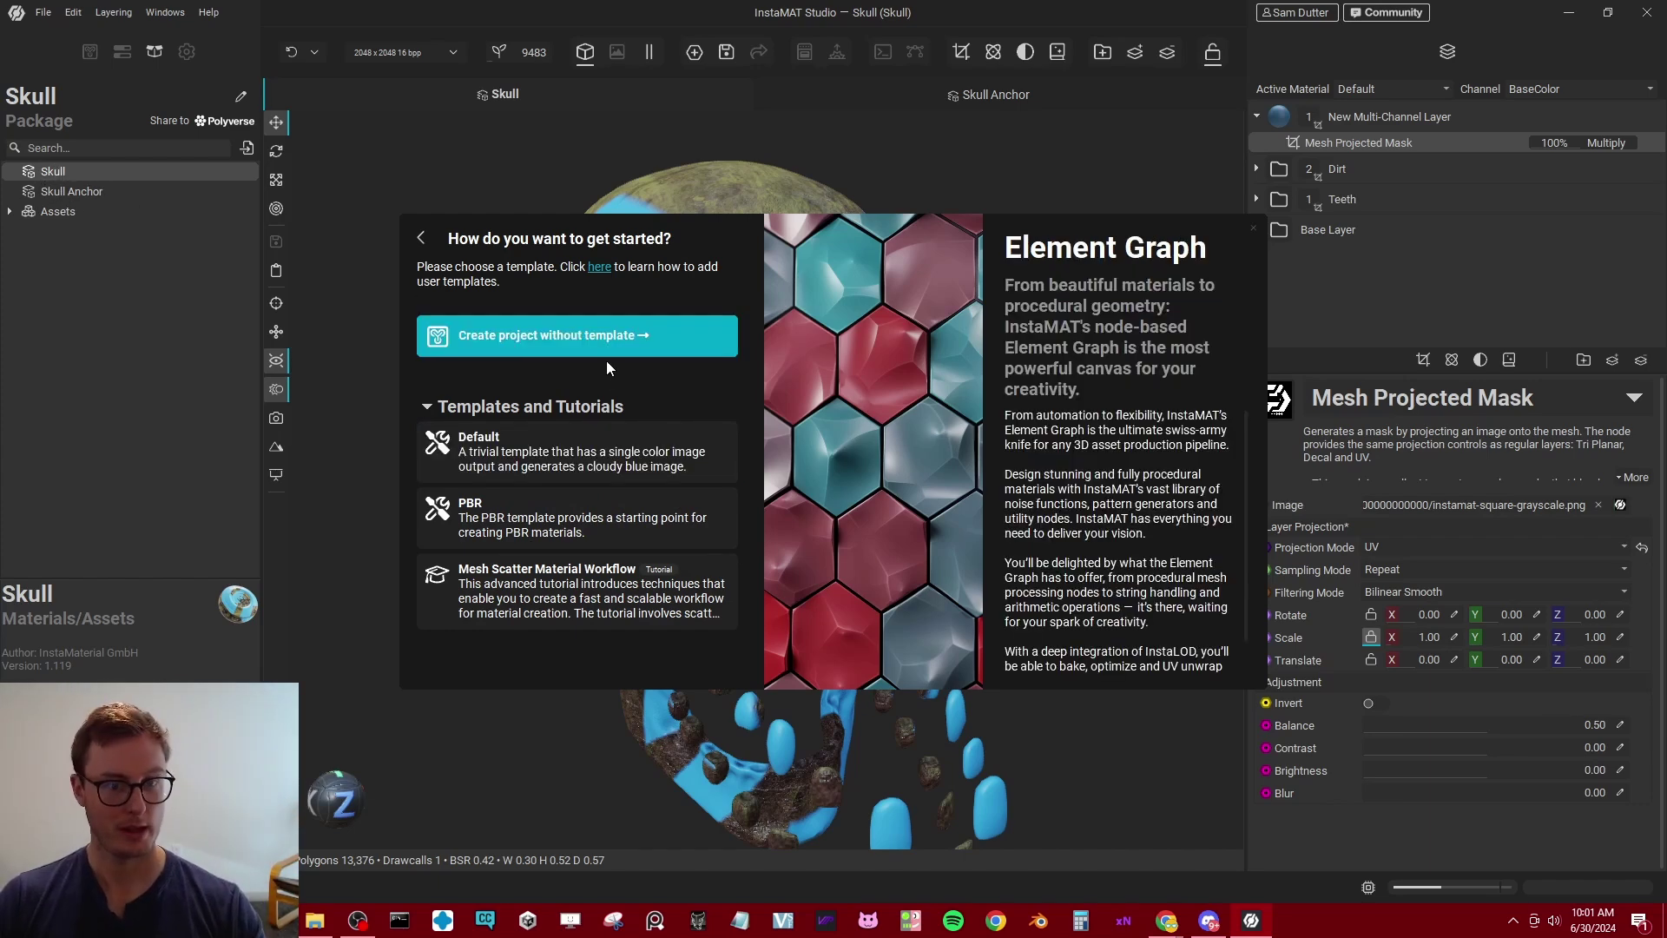
{"action": "left_click", "coordinate": [569, 336]}
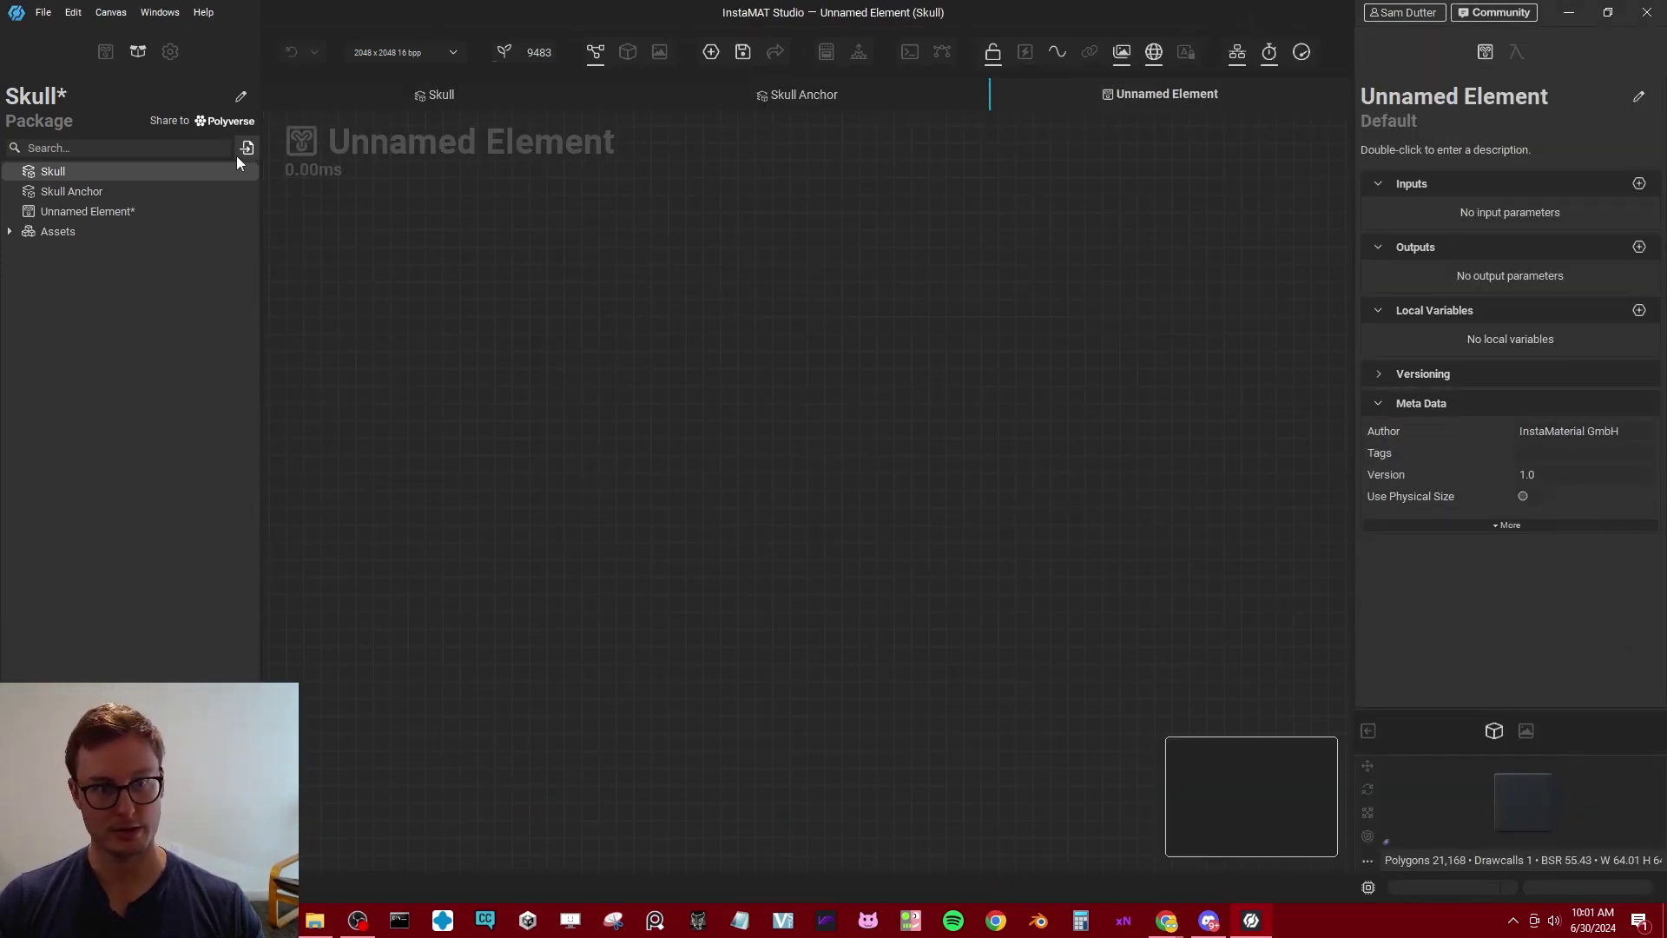
Step: Rename Unnamed Element to 'Skull Anchor Graph' and save the package
{"action": "left_click", "coordinate": [102, 210]}
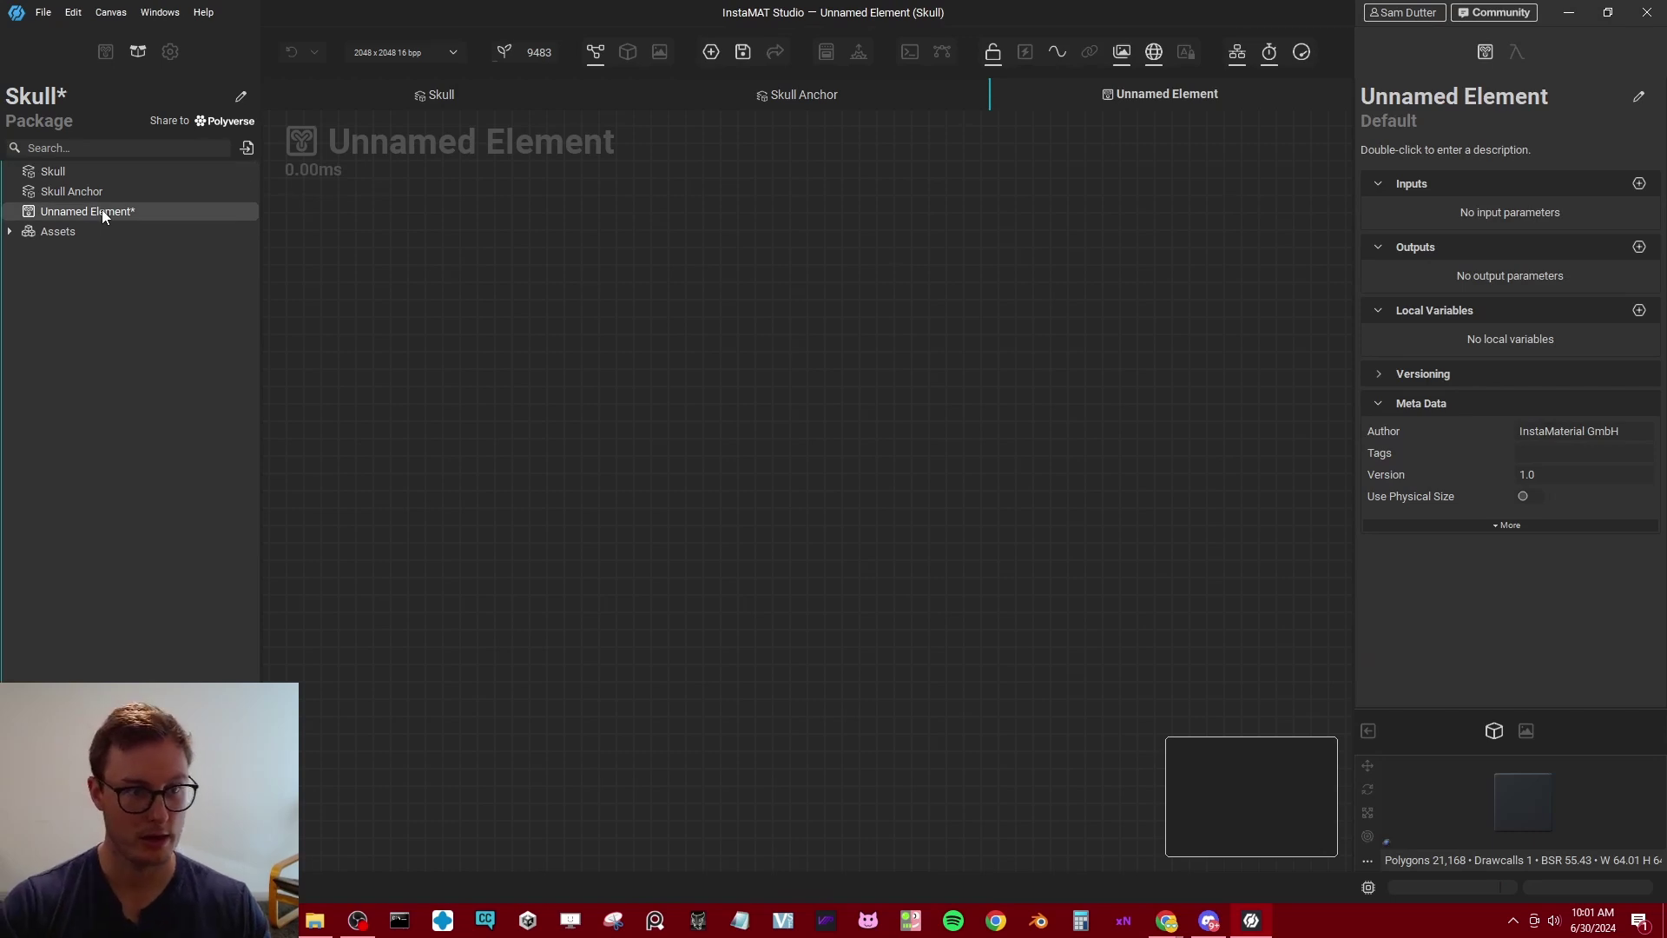
{"action": "right_click", "coordinate": [68, 207]}
{"action": "left_click", "coordinate": [105, 303]}
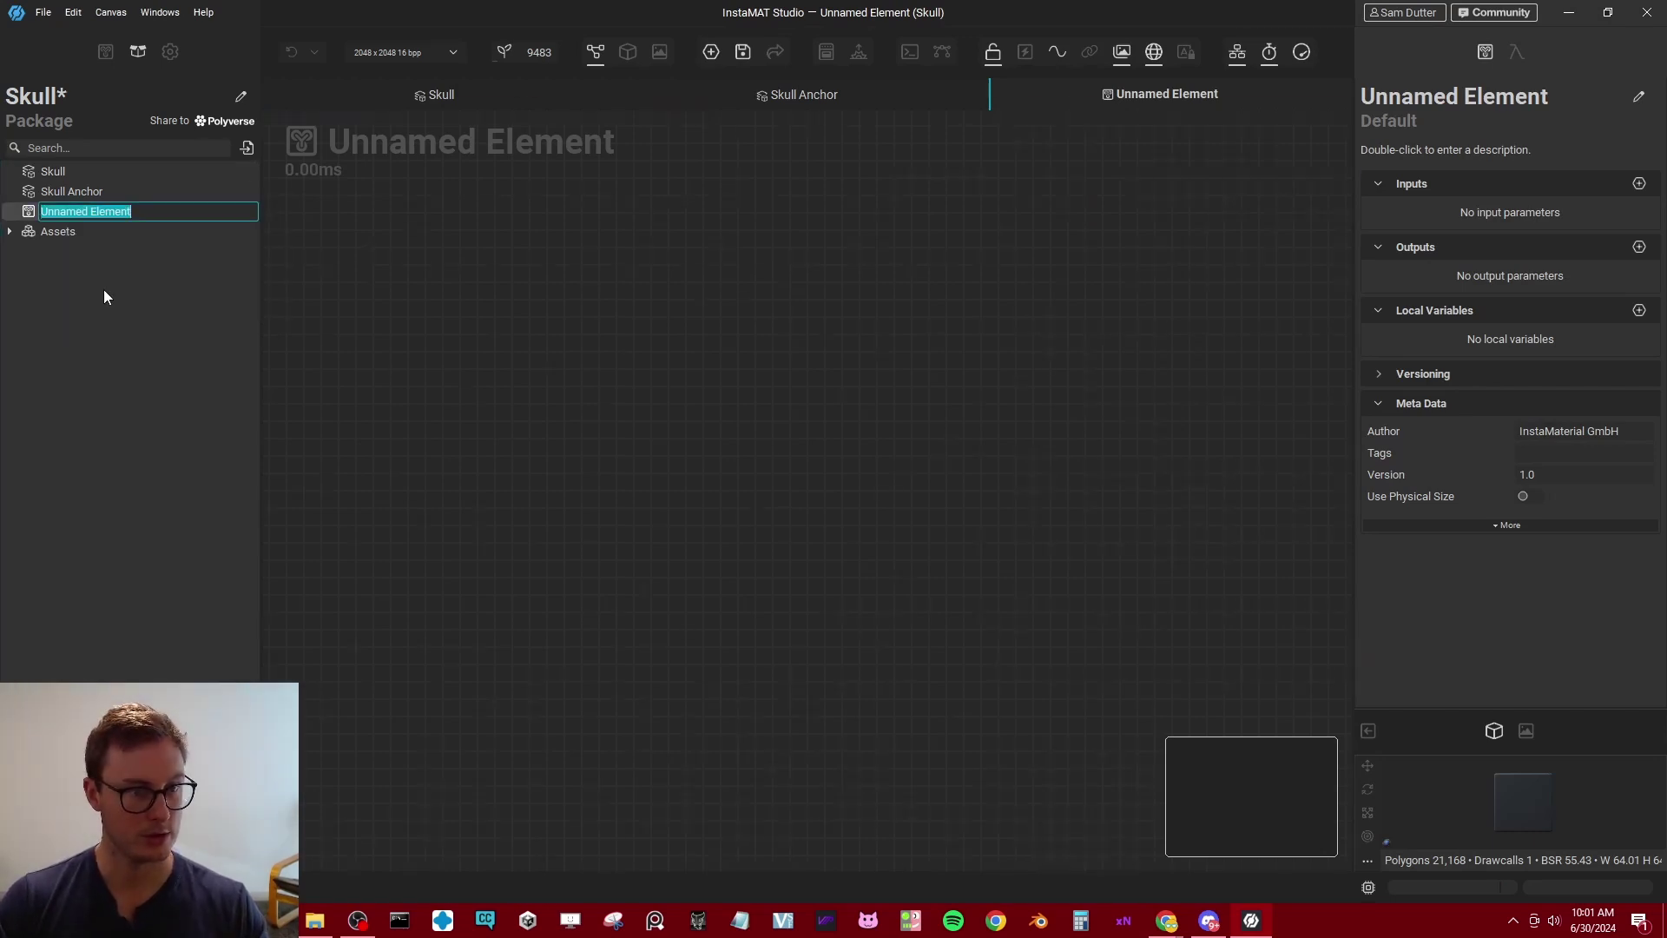
{"action": "type", "text": "Skull An"}
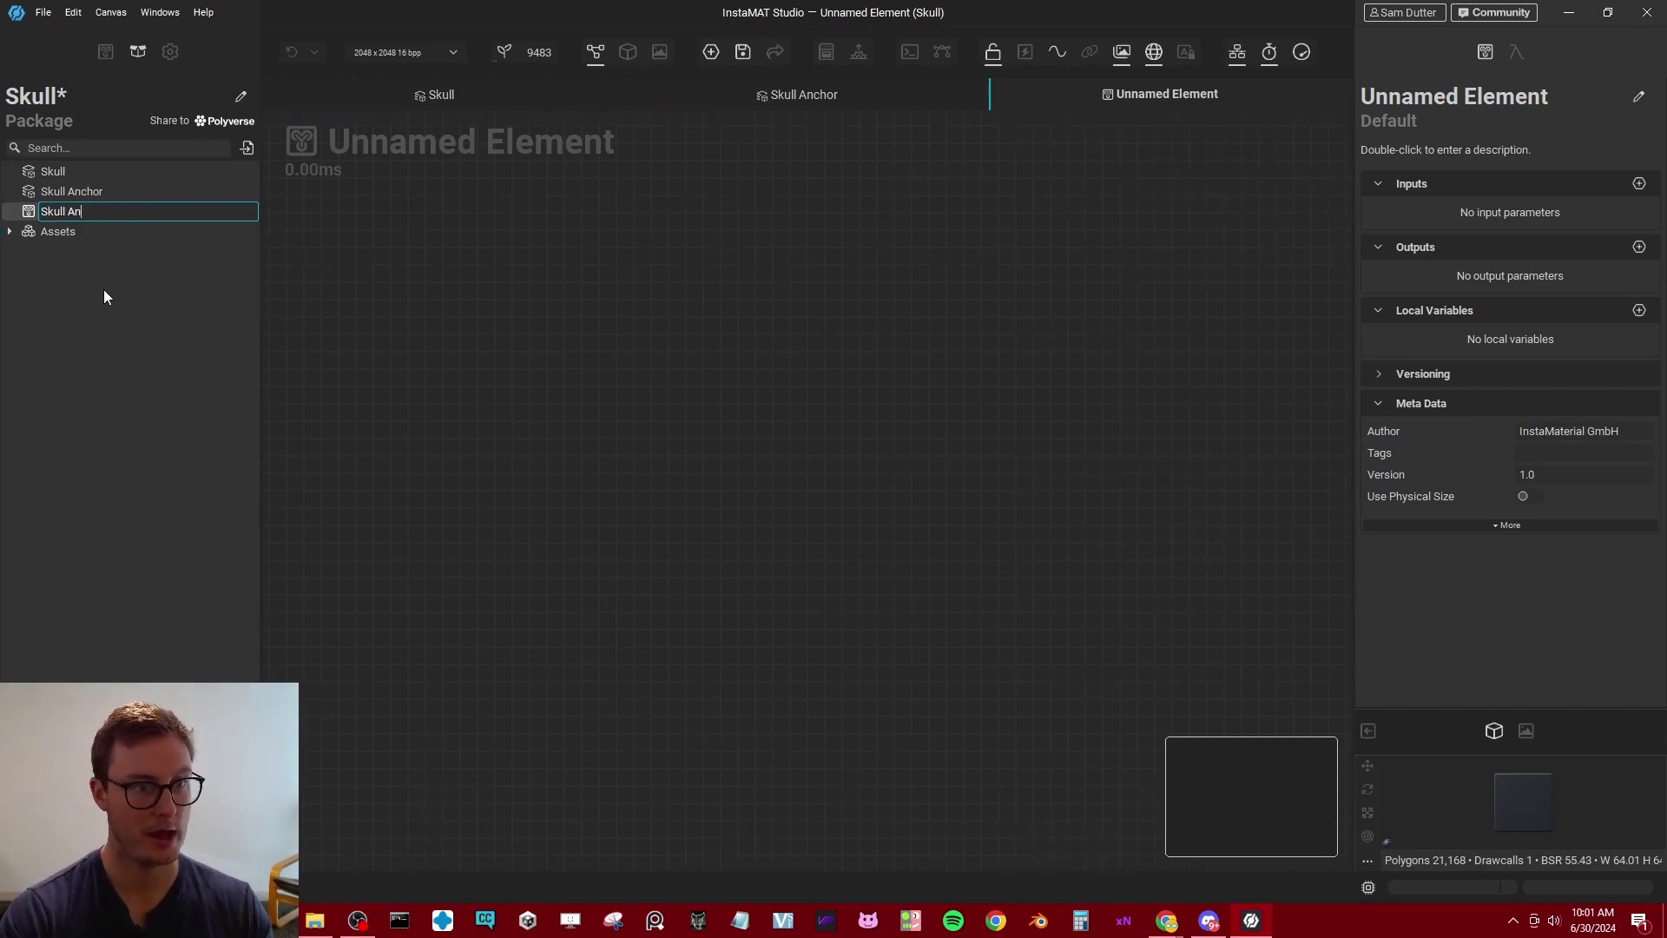
{"action": "type", "text": "chor Graph"}
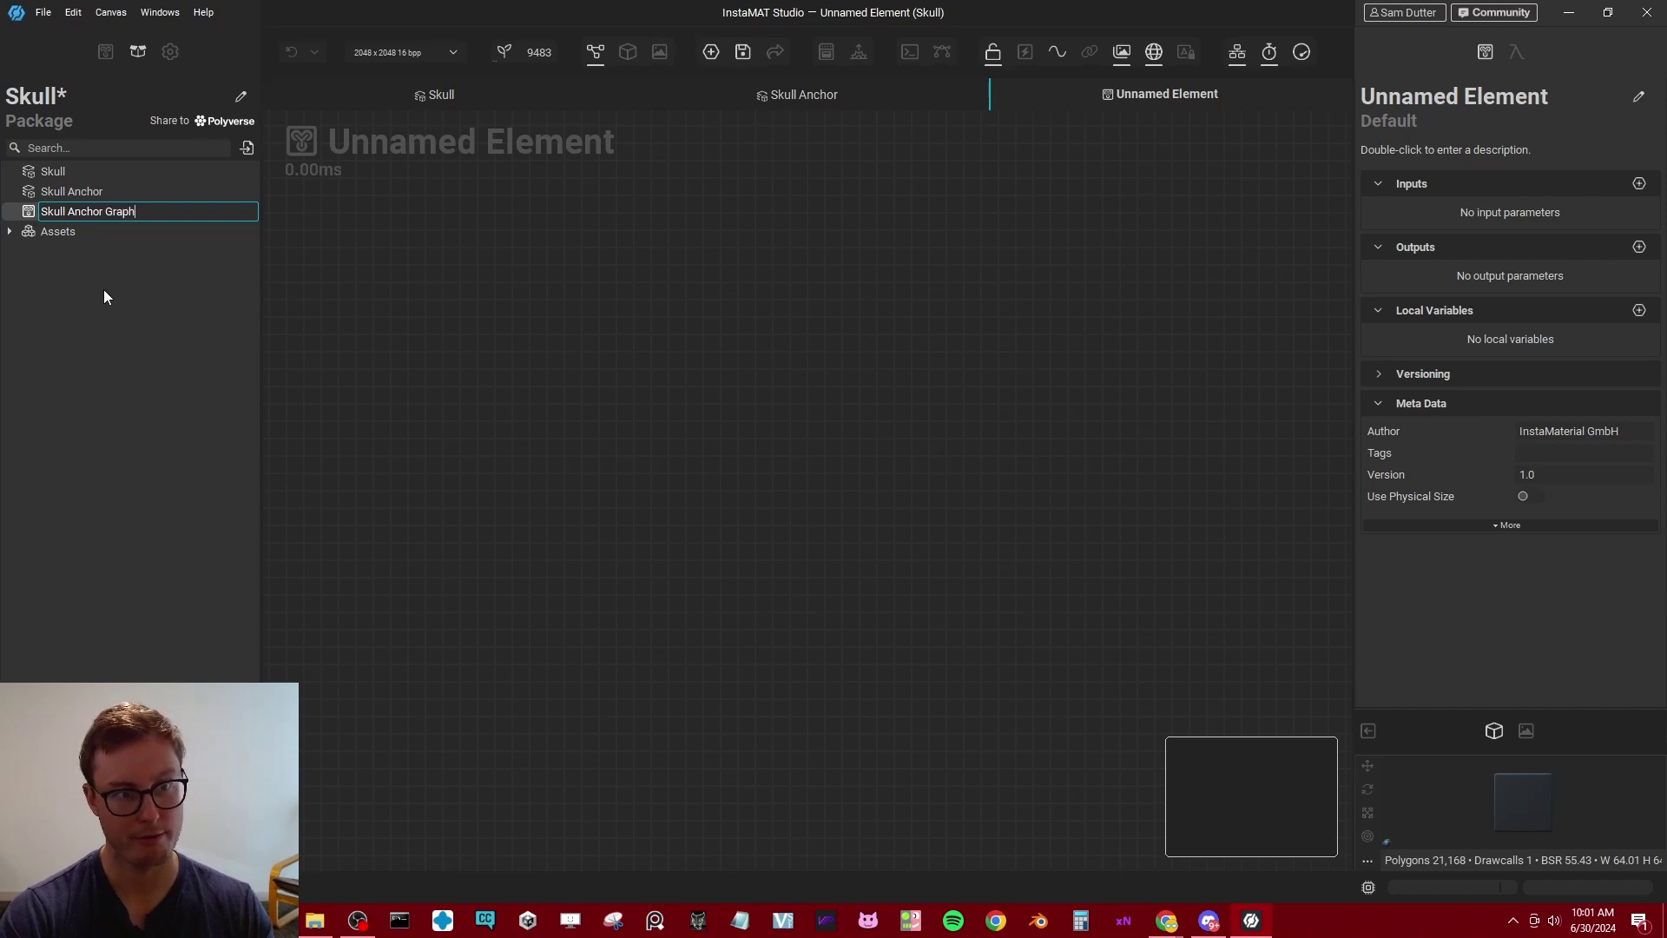
{"action": "key", "text": "Return"}
{"action": "key", "text": "ctrl+s"}
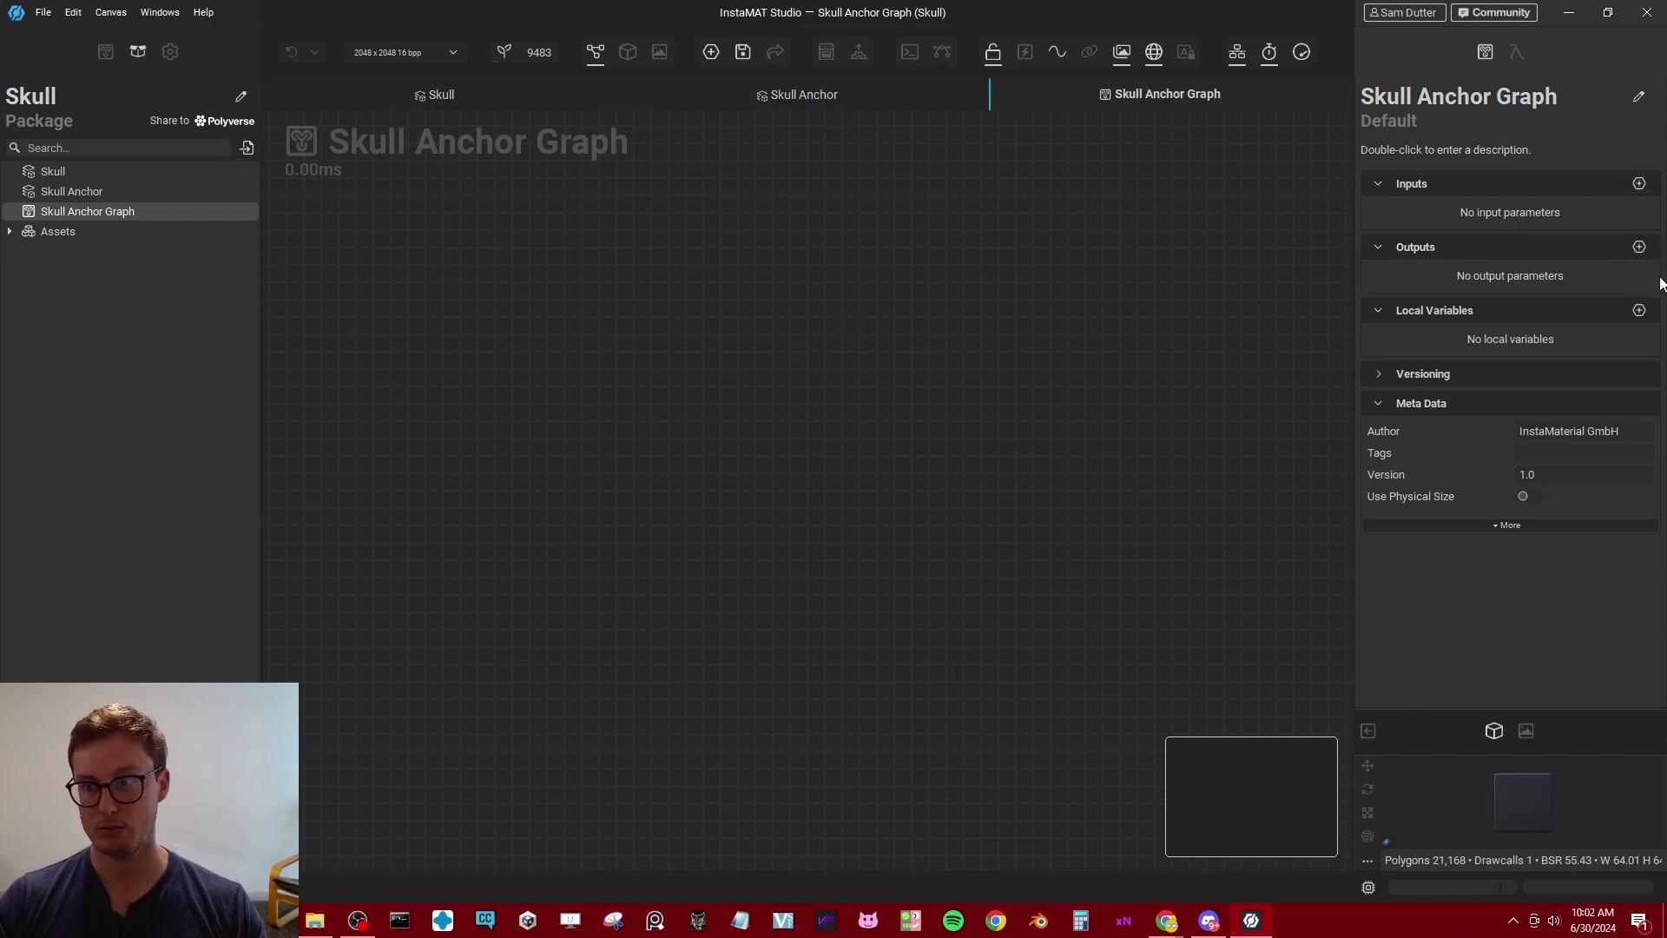
Step: Add an ElementImageGray output parameter and move its Set Parameter node up-right
{"action": "left_click", "coordinate": [1639, 247]}
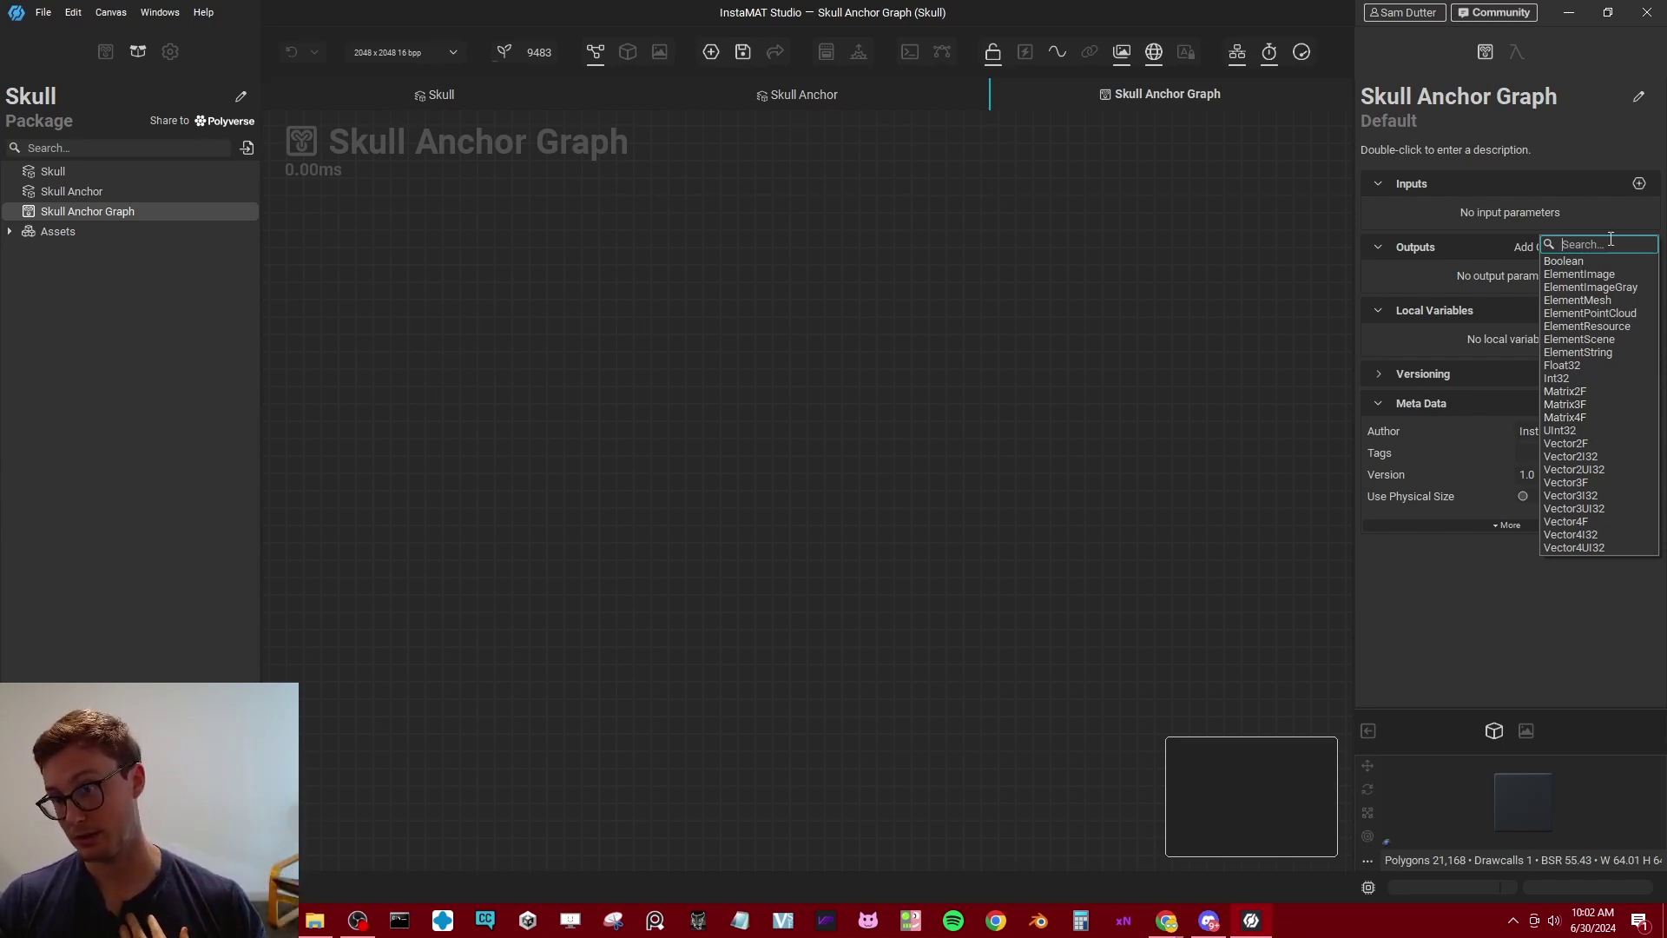
{"action": "left_click", "coordinate": [1577, 289]}
{"action": "left_click_drag", "start_coordinate": [760, 462], "coordinate": [920, 274]}
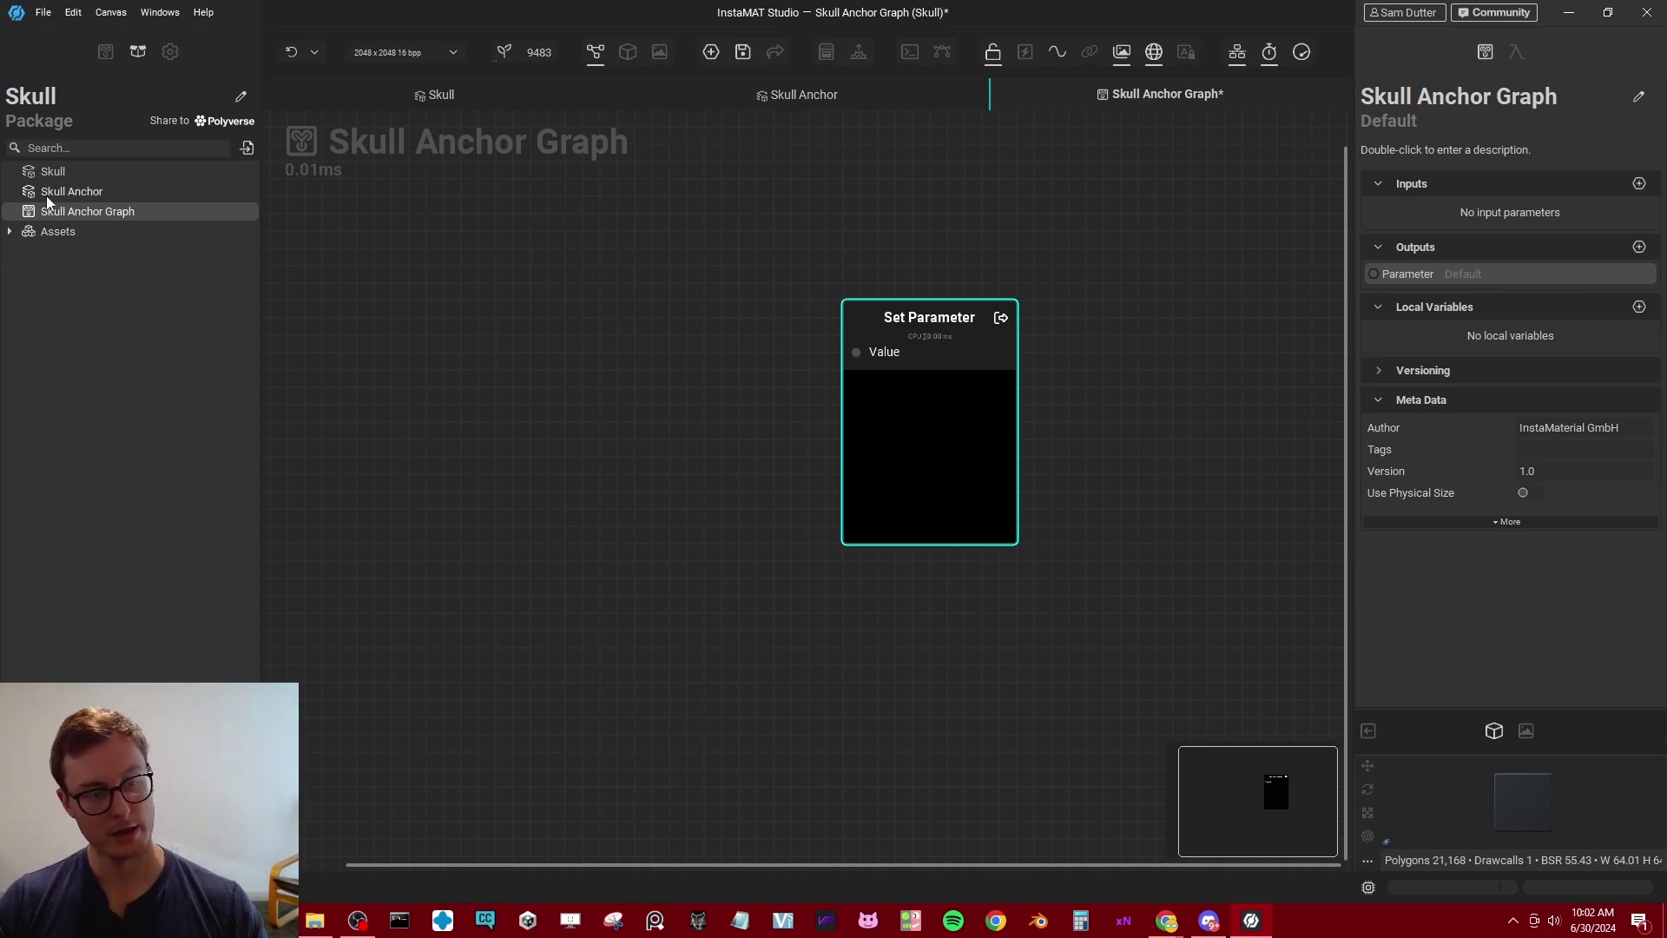
Step: Place the Skull Anchor material on the canvas and wire Base Color into Set Parameter's Value
{"action": "mouse_move", "coordinate": [47, 199]}
{"action": "left_click_drag", "start_coordinate": [41, 194], "coordinate": [406, 372]}
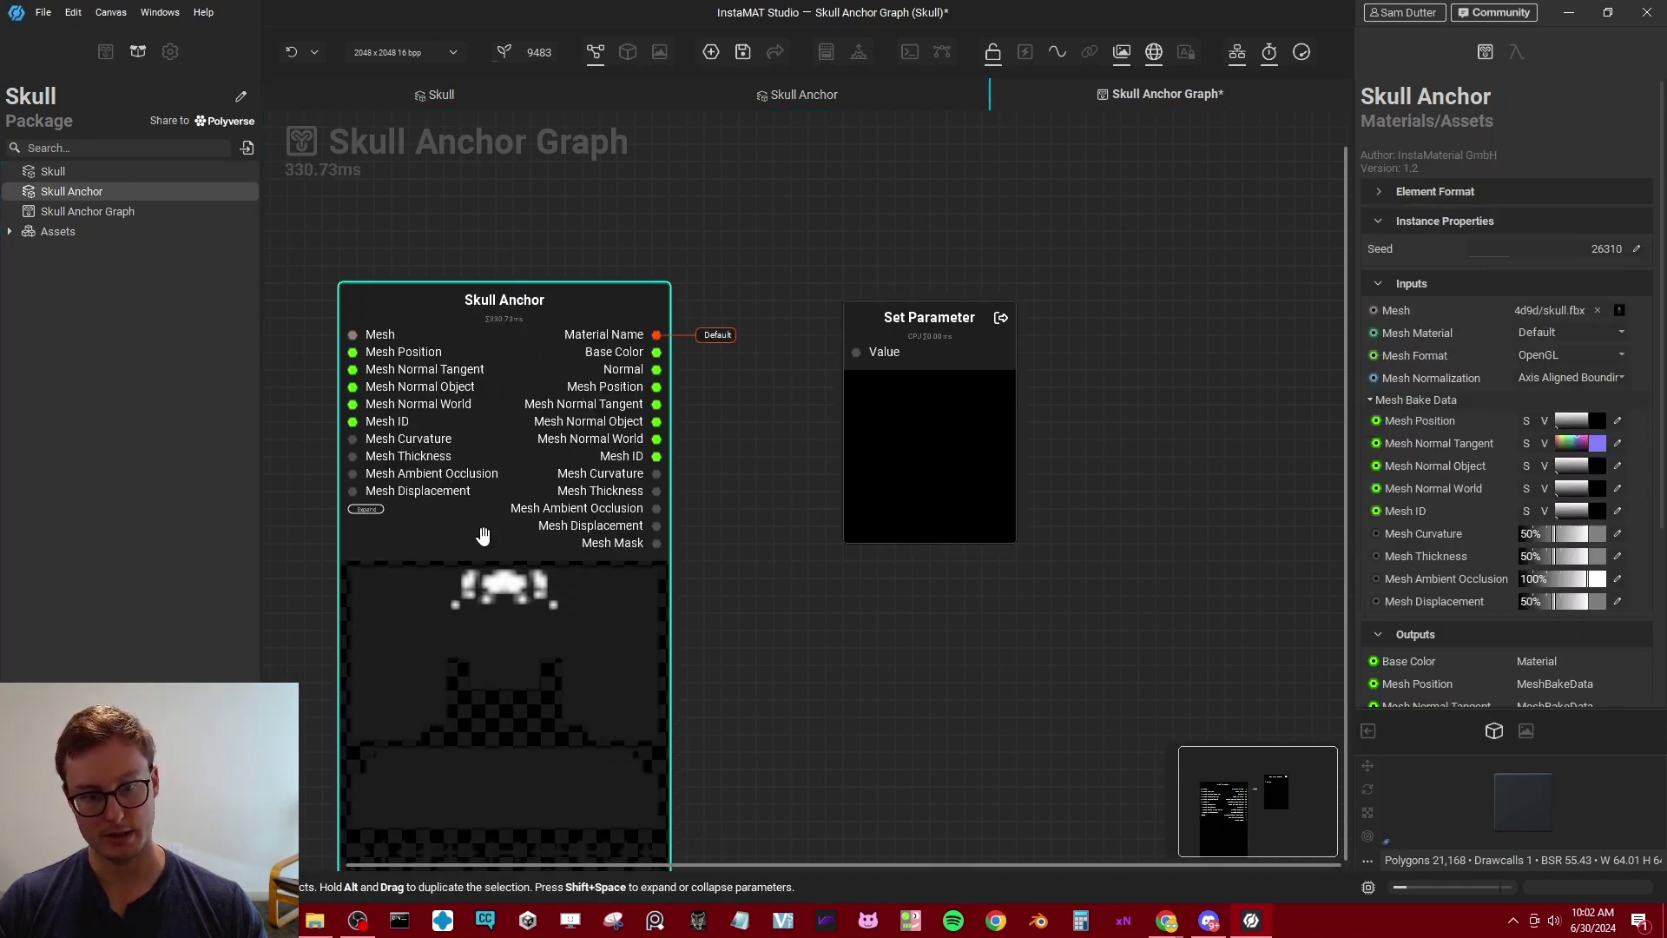
{"action": "left_click_drag", "start_coordinate": [656, 352], "coordinate": [858, 351]}
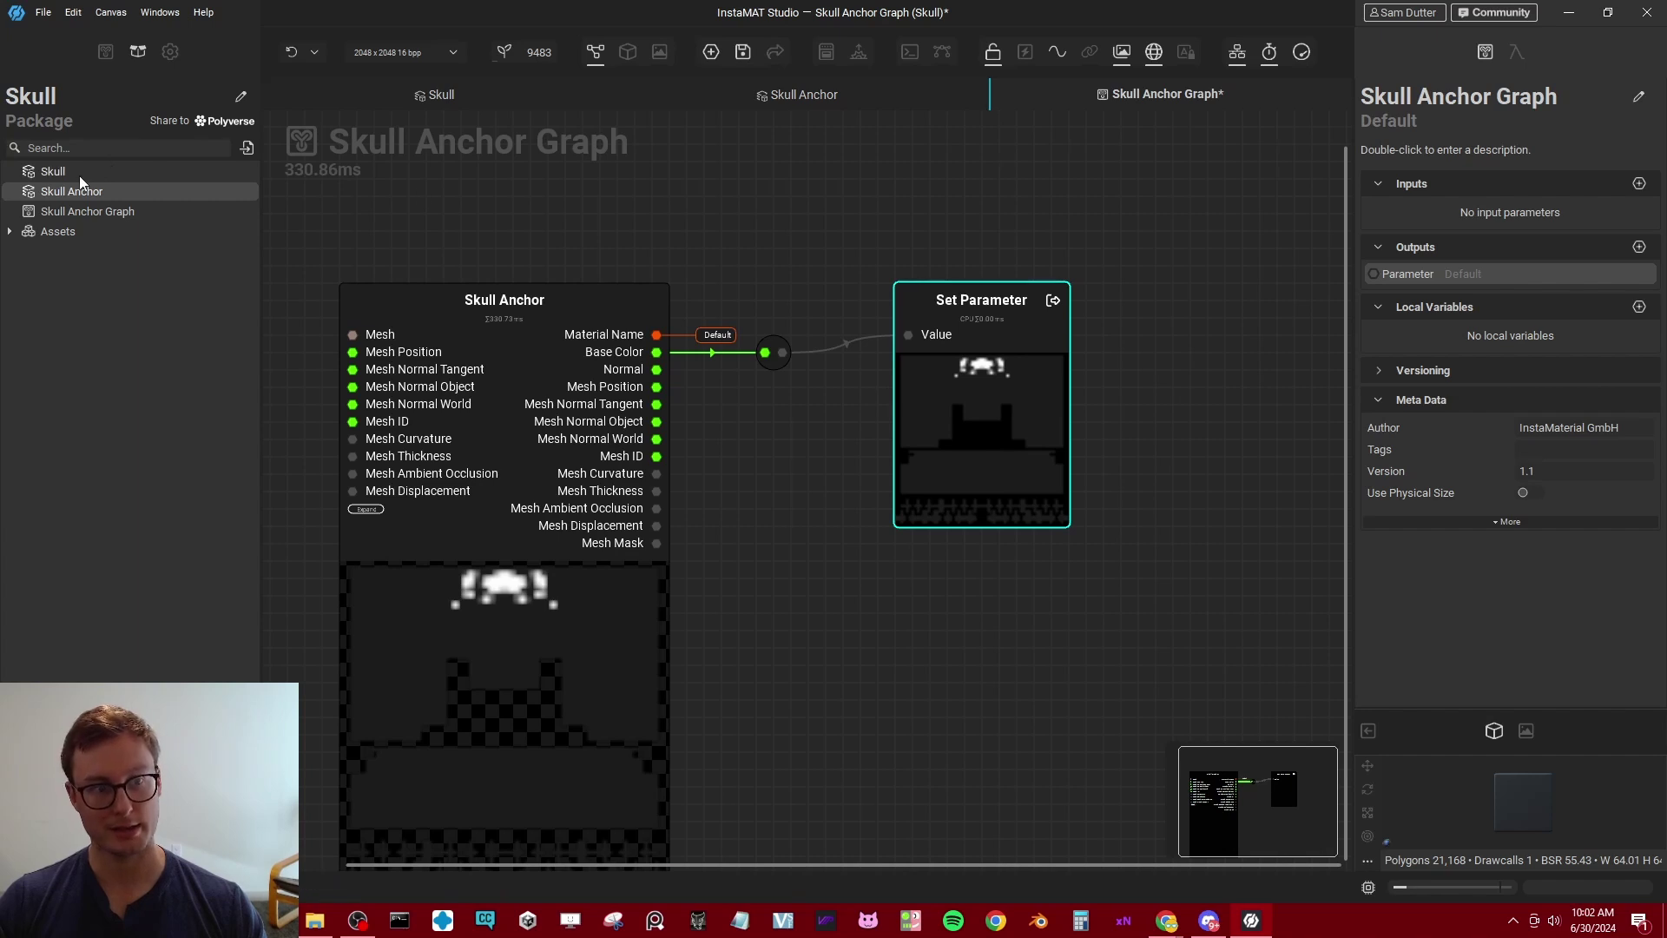
Step: Reopen Skull Anchor Graph and nudge its Set Parameter node slightly left
{"action": "left_click", "coordinate": [417, 99]}
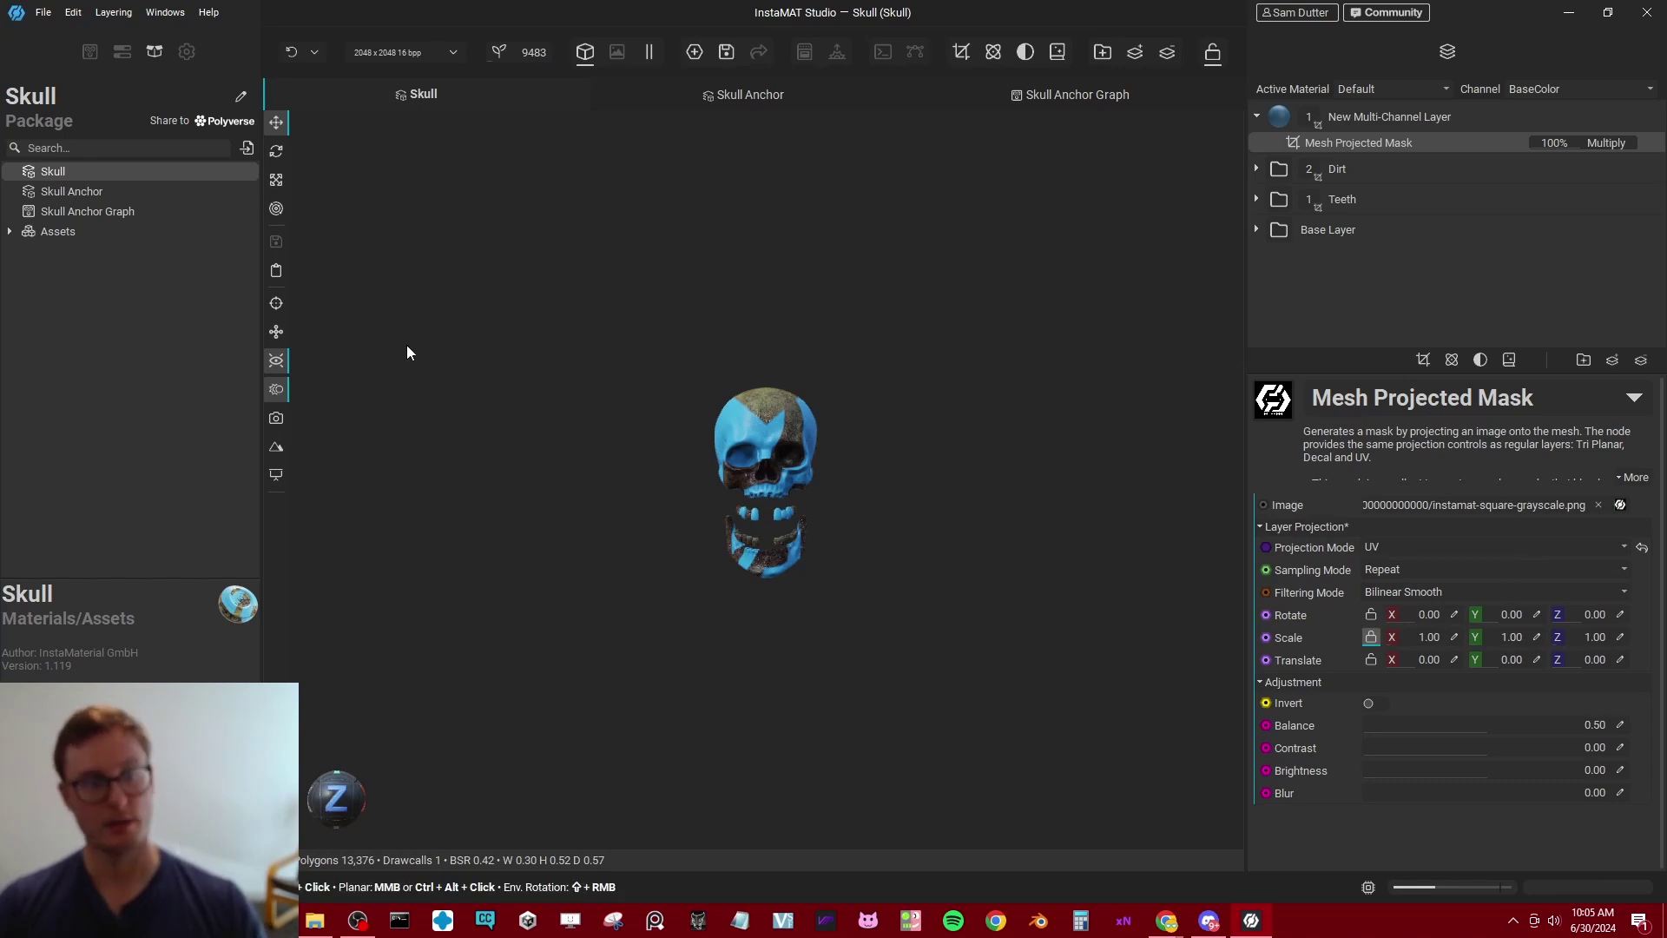
{"action": "double_click", "coordinate": [62, 211]}
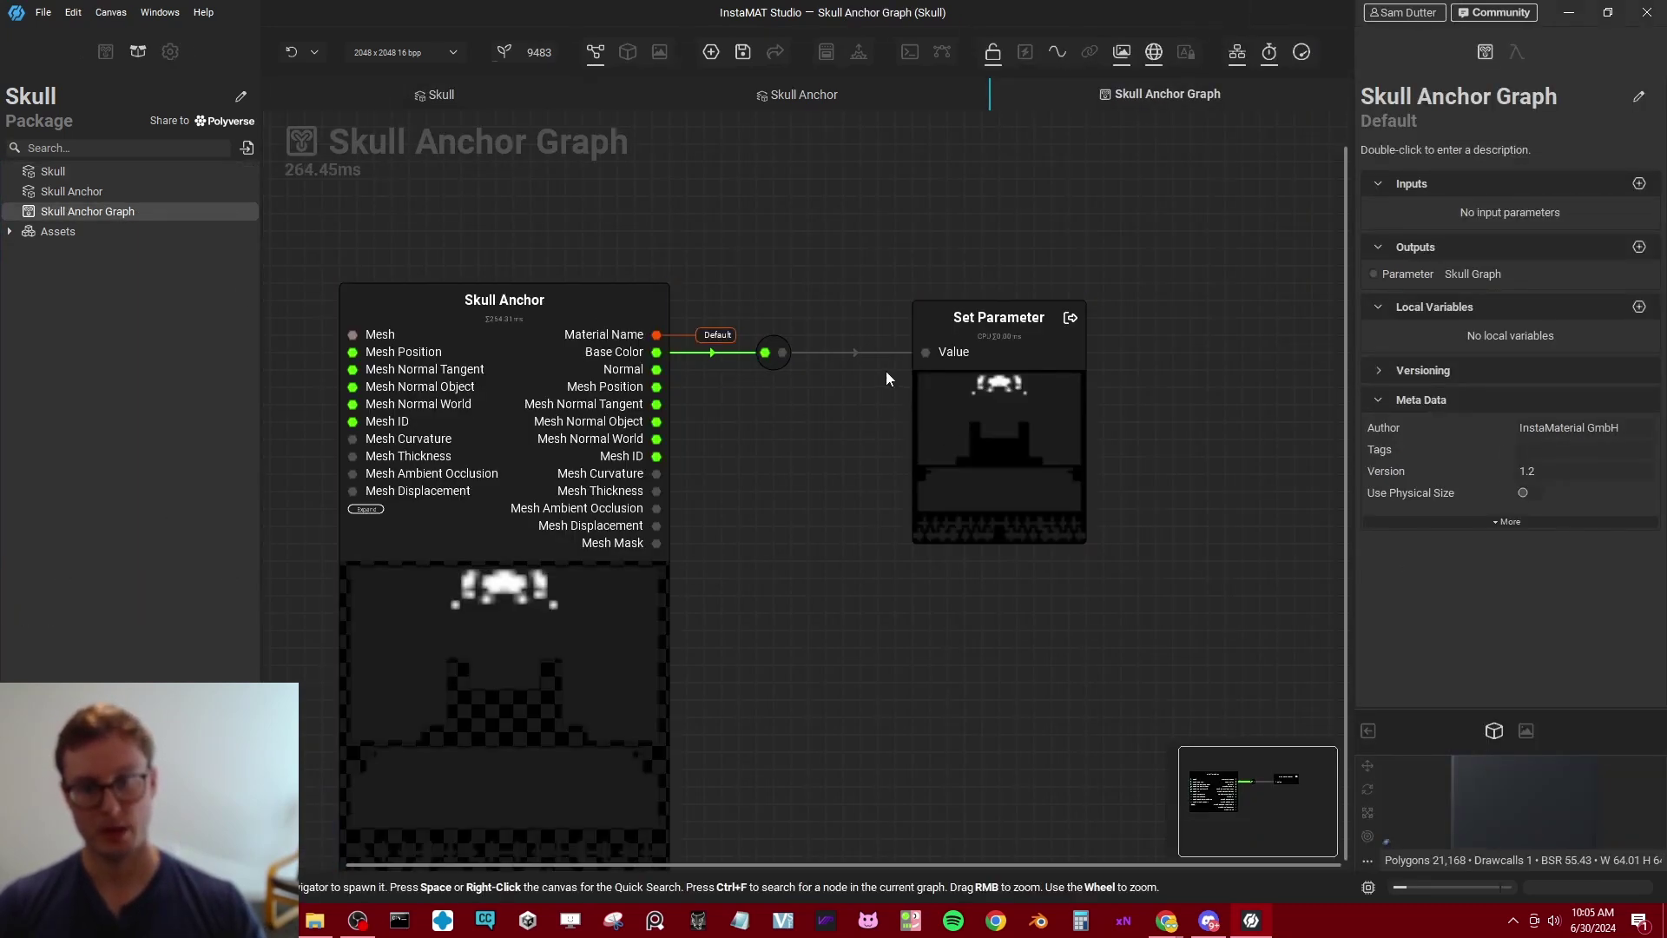
{"action": "left_click_drag", "start_coordinate": [1008, 328], "coordinate": [981, 333]}
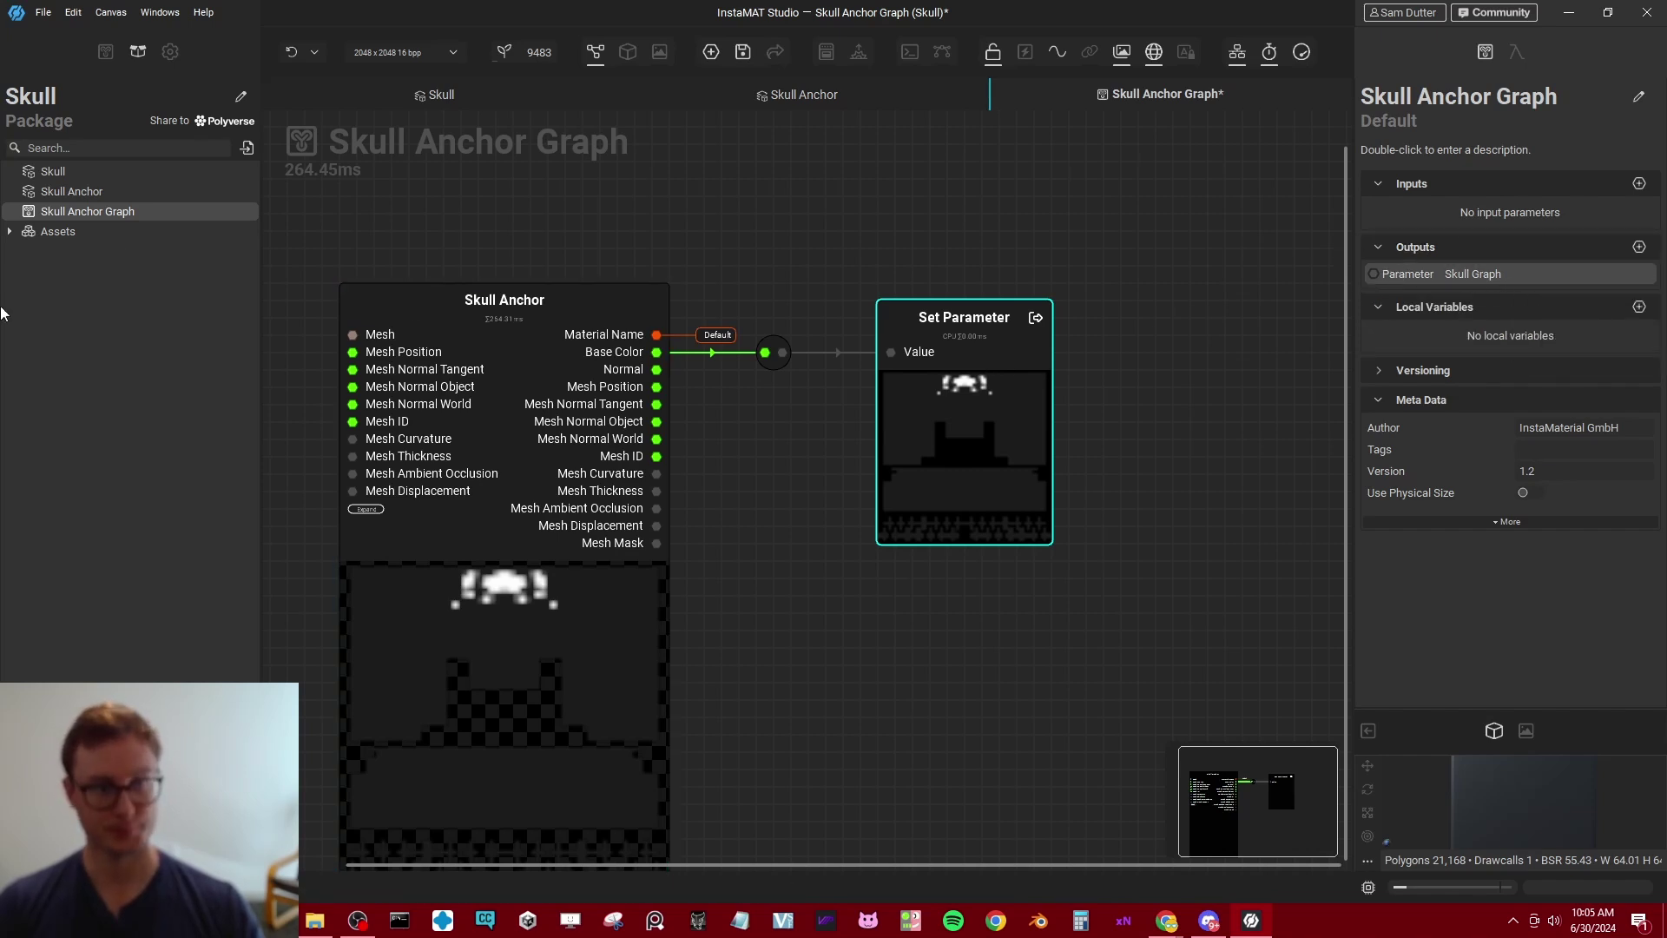
Step: Set the Skull's Mesh Projected Mask image to Skull Anchor Graph, found by searching 'gr' everywhere
{"action": "double_click", "coordinate": [64, 167]}
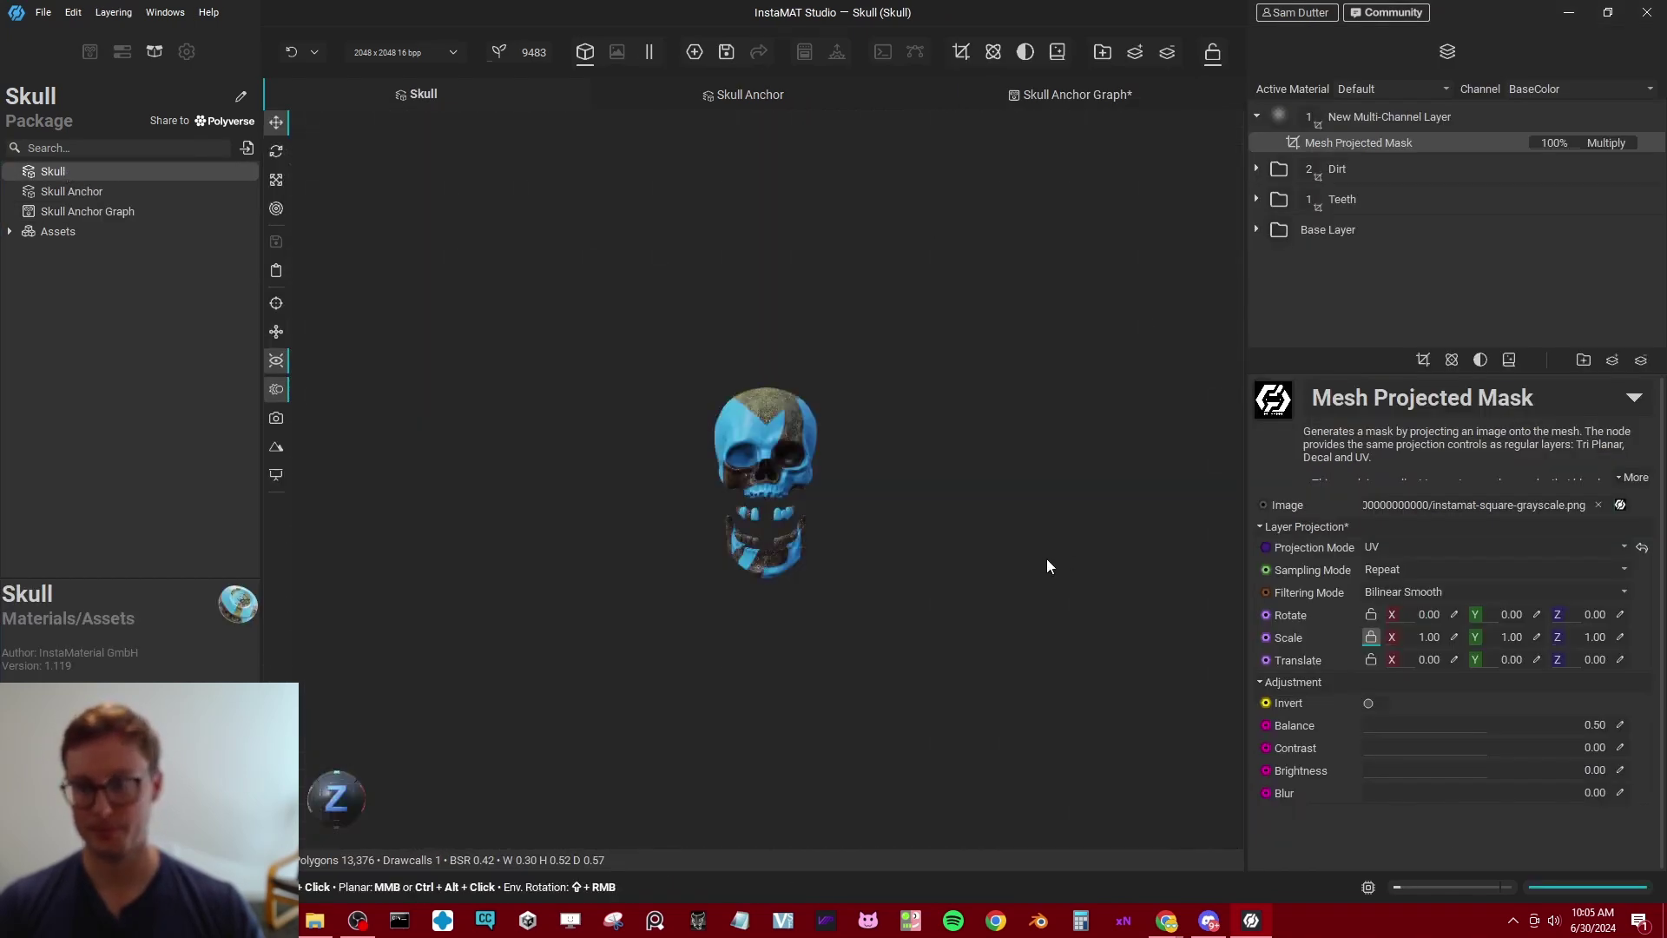
{"action": "left_click", "coordinate": [1617, 504]}
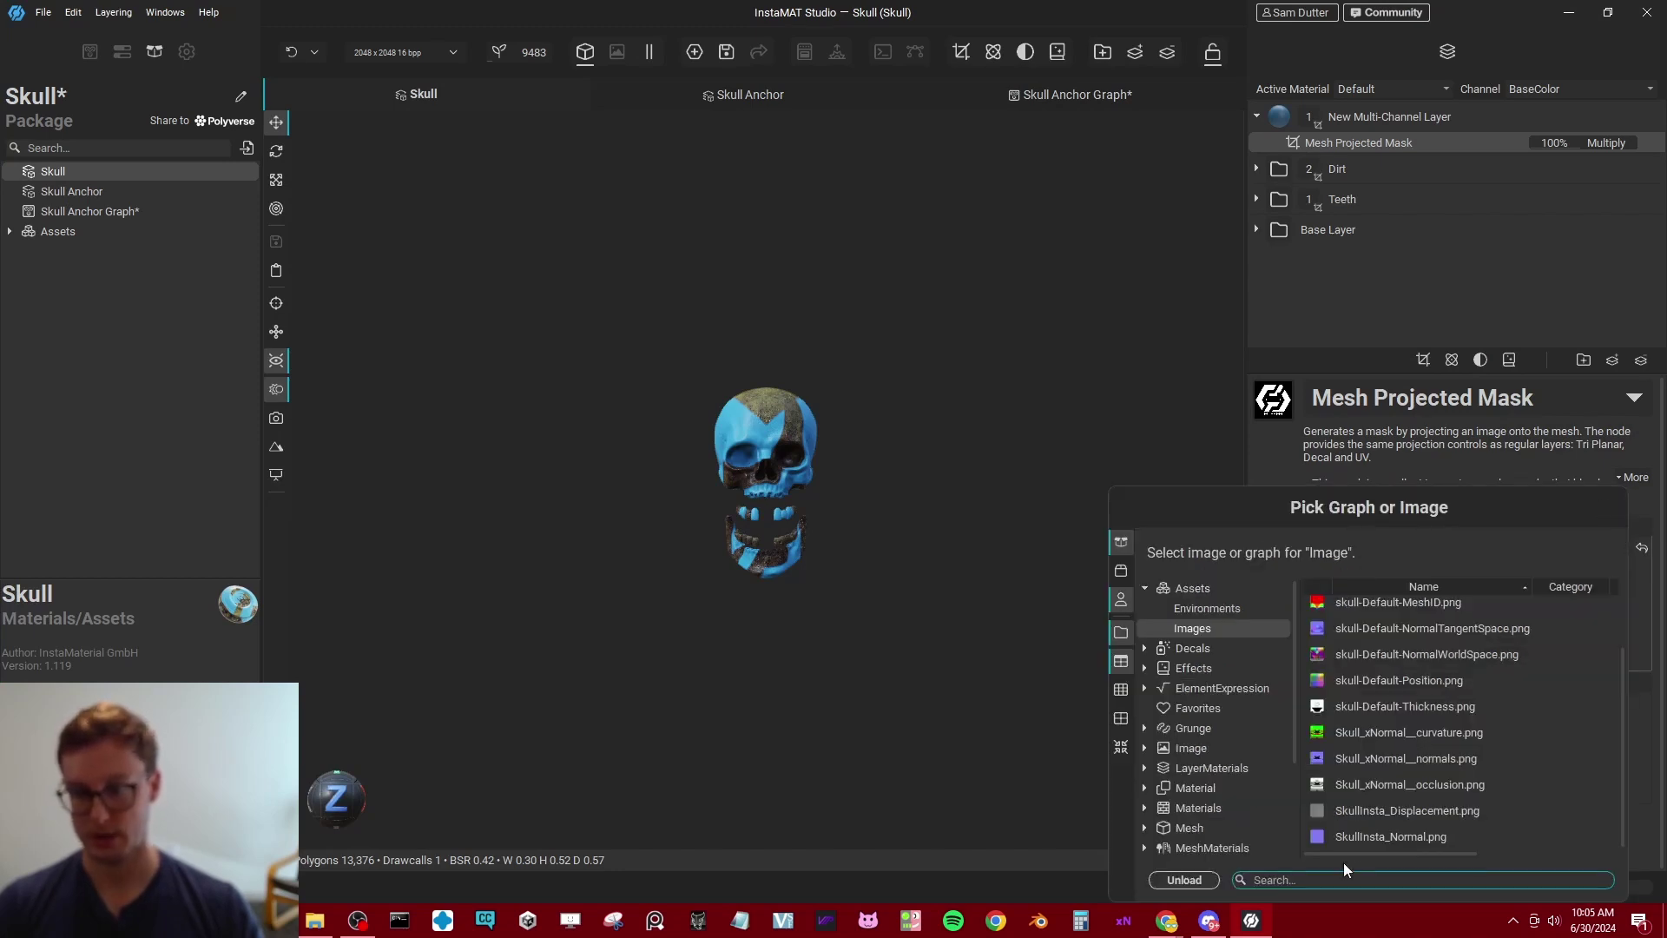
{"action": "left_click", "coordinate": [1363, 878]}
{"action": "type", "text": "graph"}
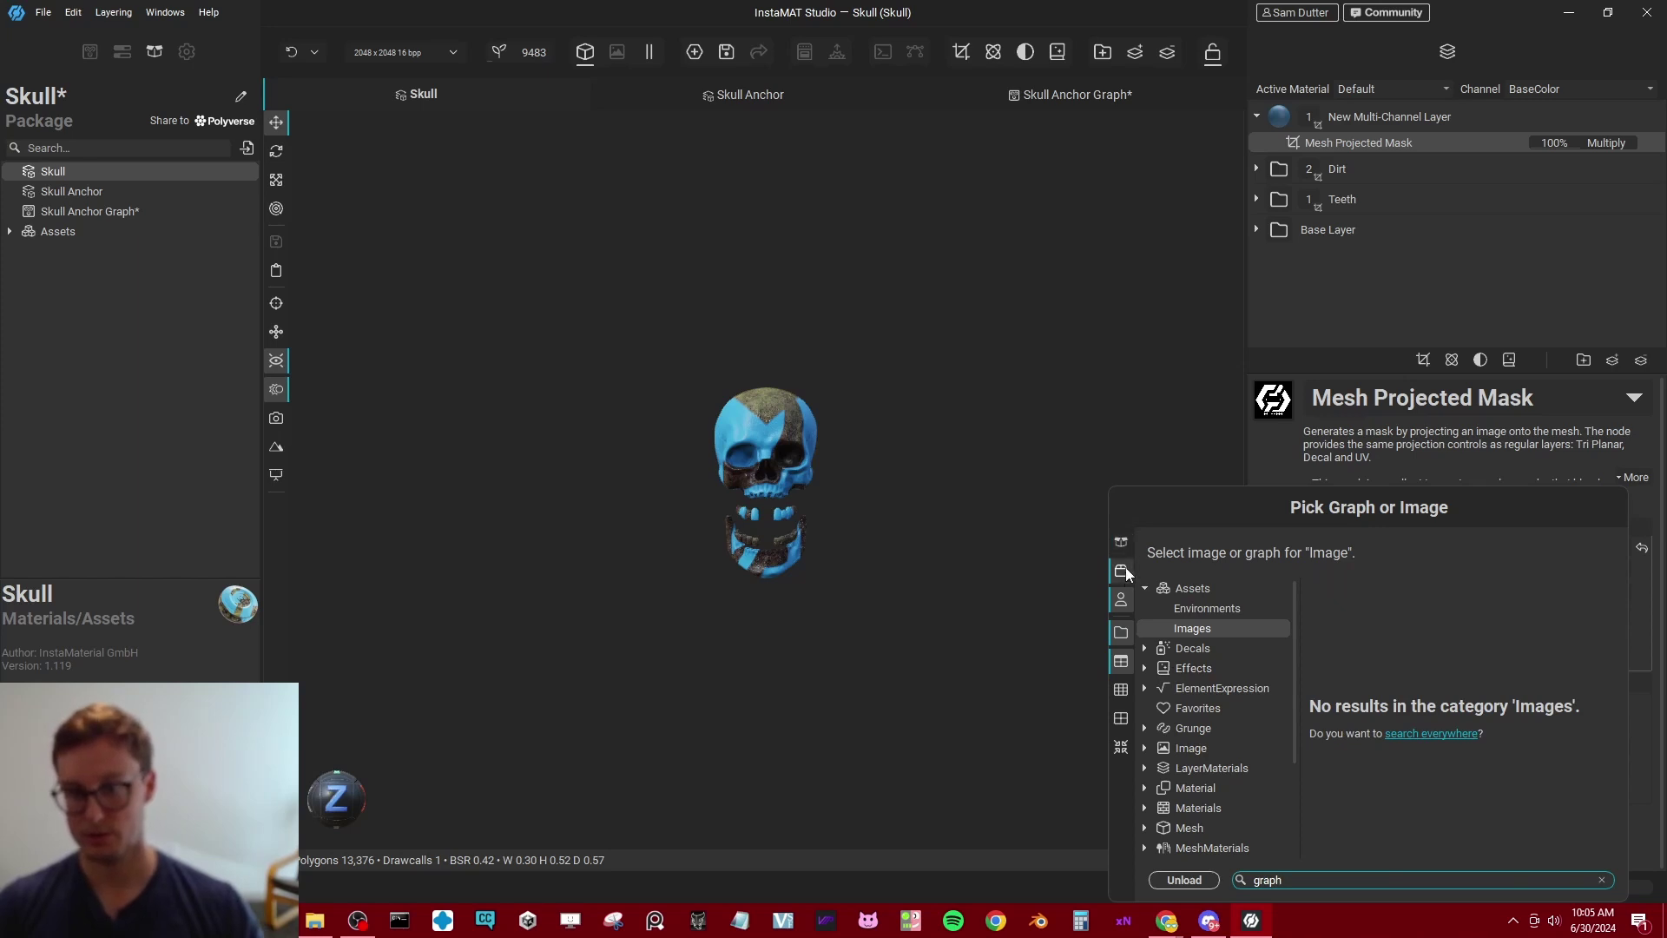
{"action": "left_click", "coordinate": [1410, 734]}
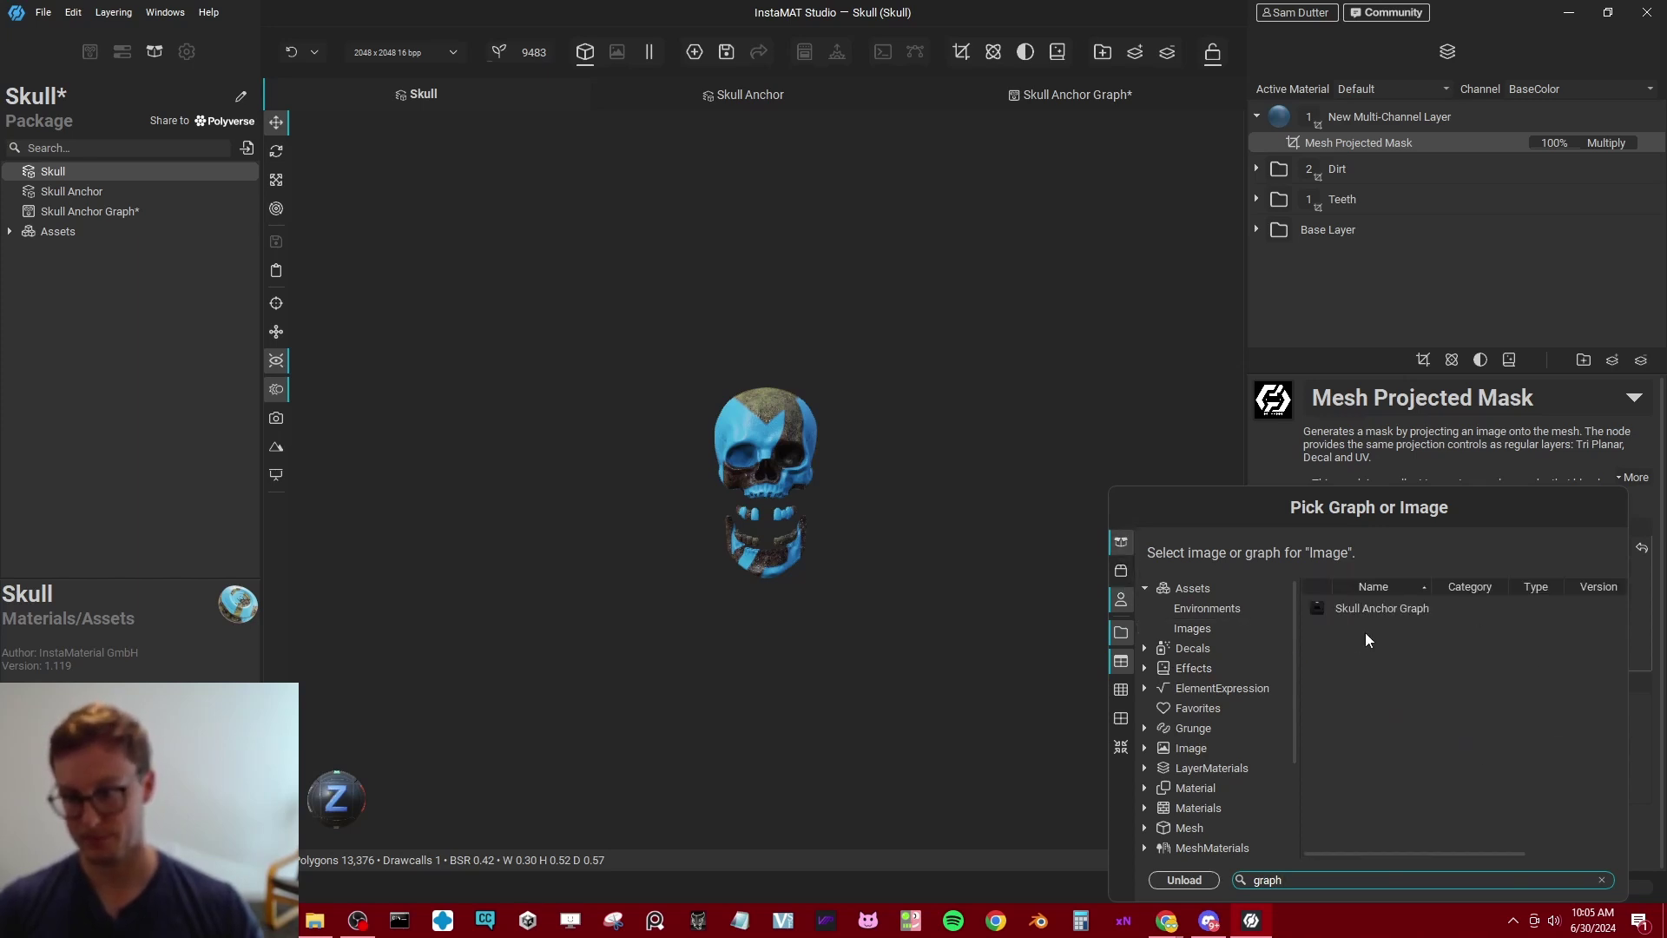
{"action": "left_click", "coordinate": [1356, 612]}
{"action": "double_click", "coordinate": [1357, 611]}
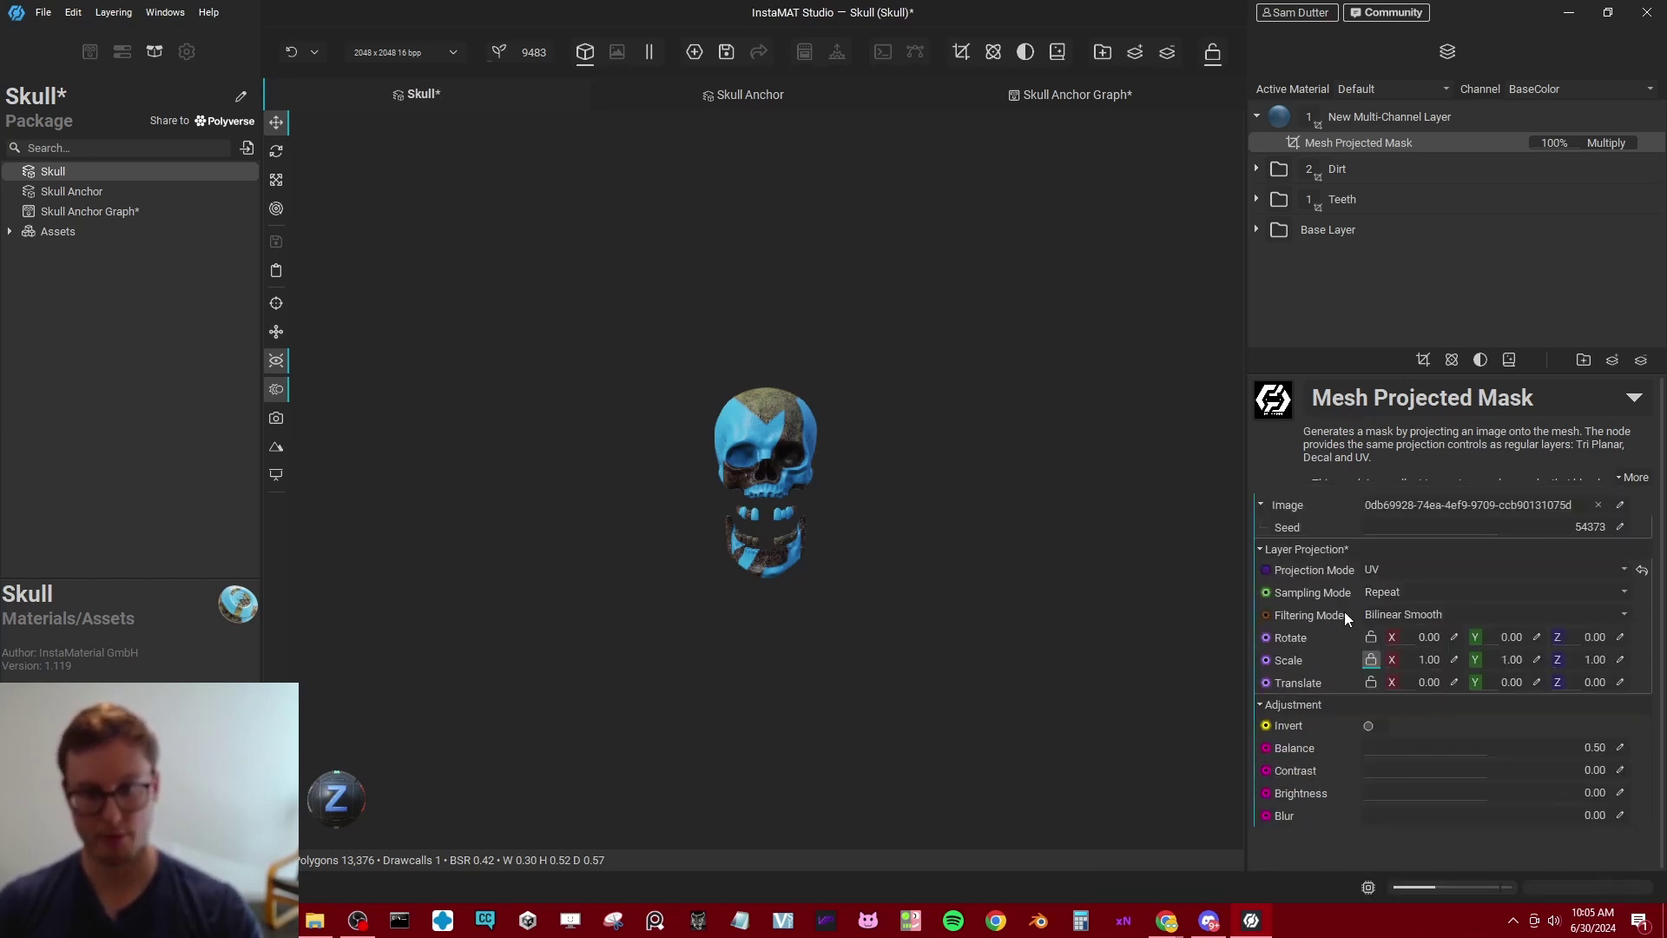
{"action": "scroll", "coordinate": [729, 409], "scroll_direction": "up", "scroll_amount": 15}
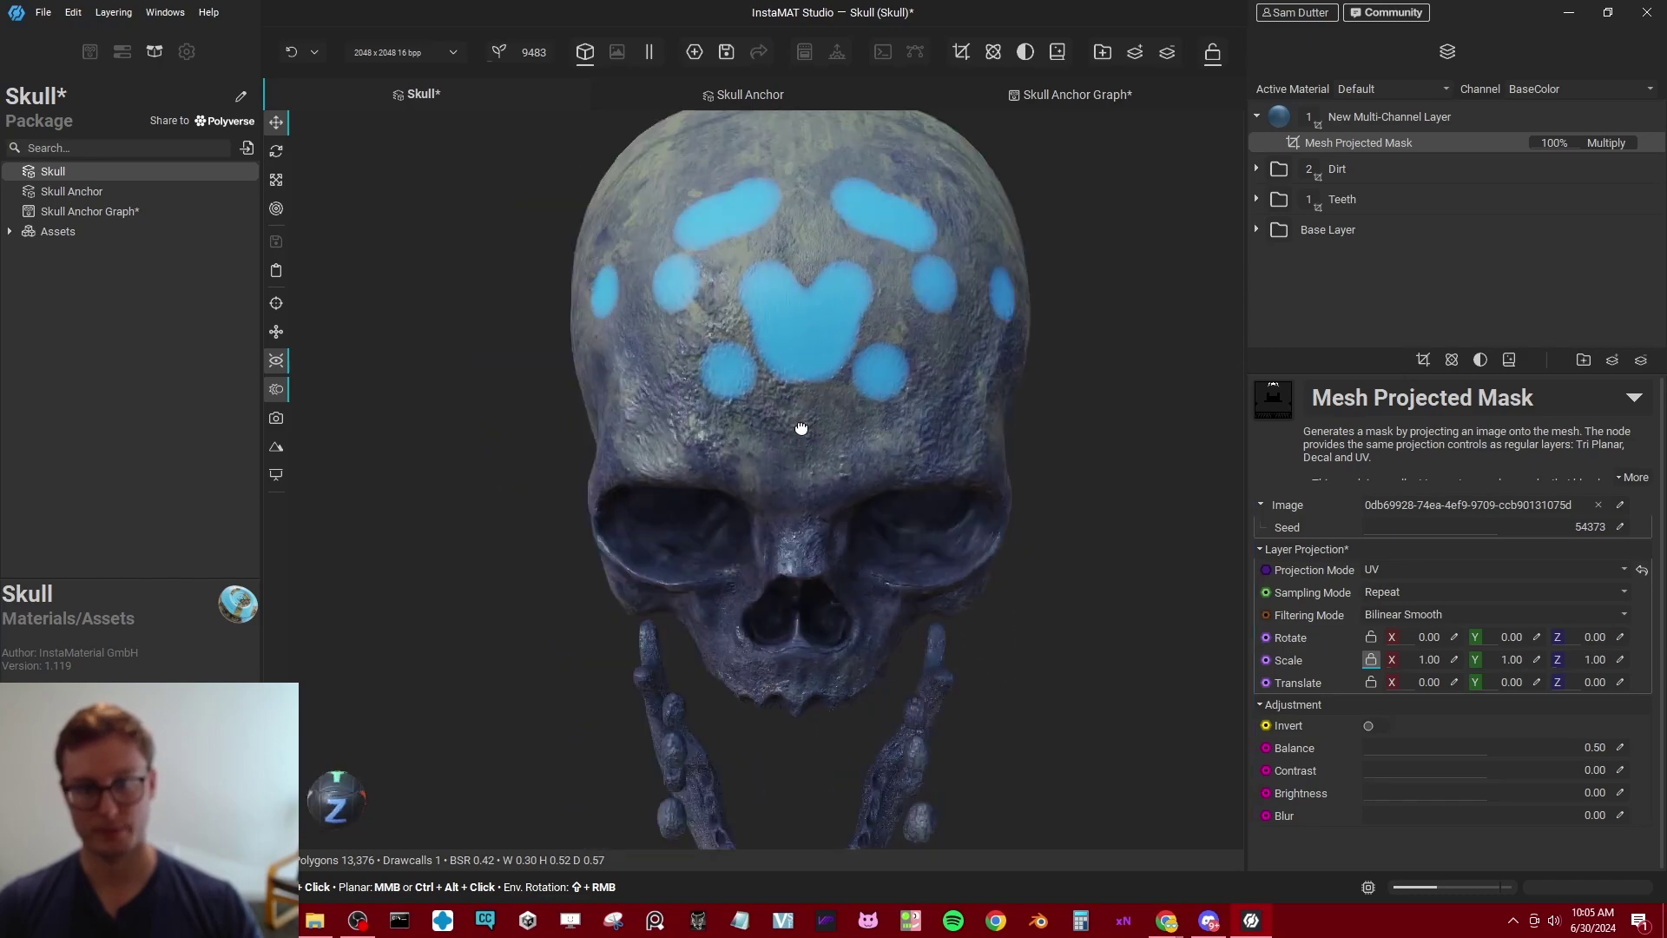
{"action": "scroll", "coordinate": [725, 435], "scroll_direction": "down", "scroll_amount": 10}
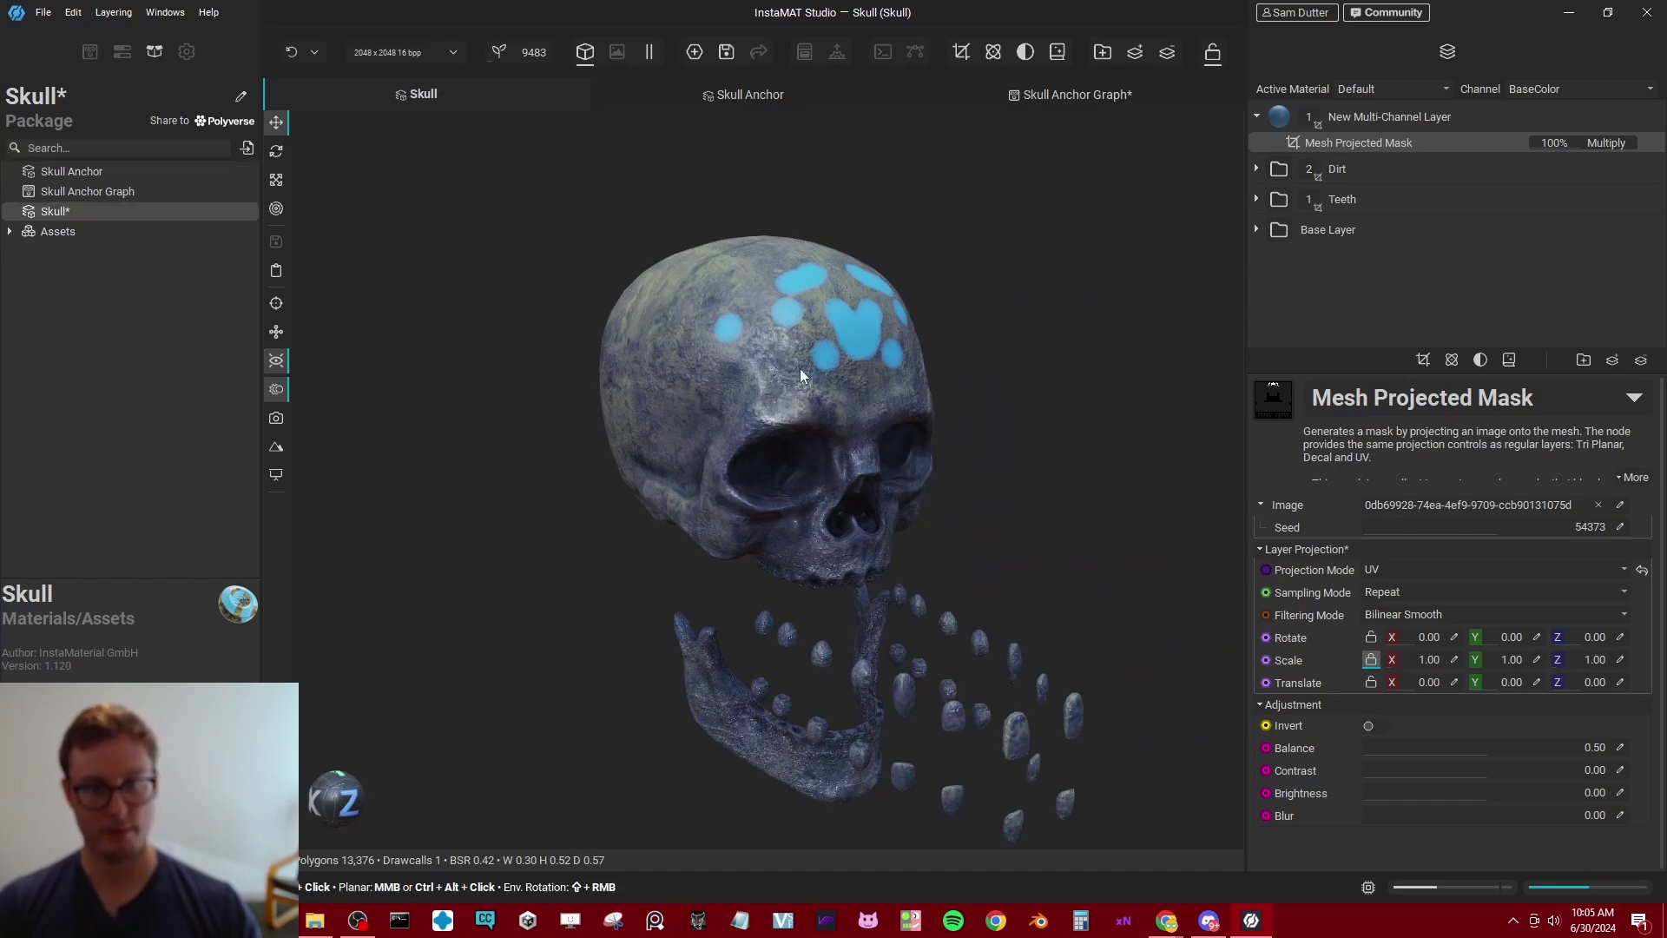
Step: Save the package, then add a Multi-Channel Layer below Mesh Mask Painting in Skull Anchor
{"action": "key", "text": "ctrl+s"}
{"action": "double_click", "coordinate": [87, 198]}
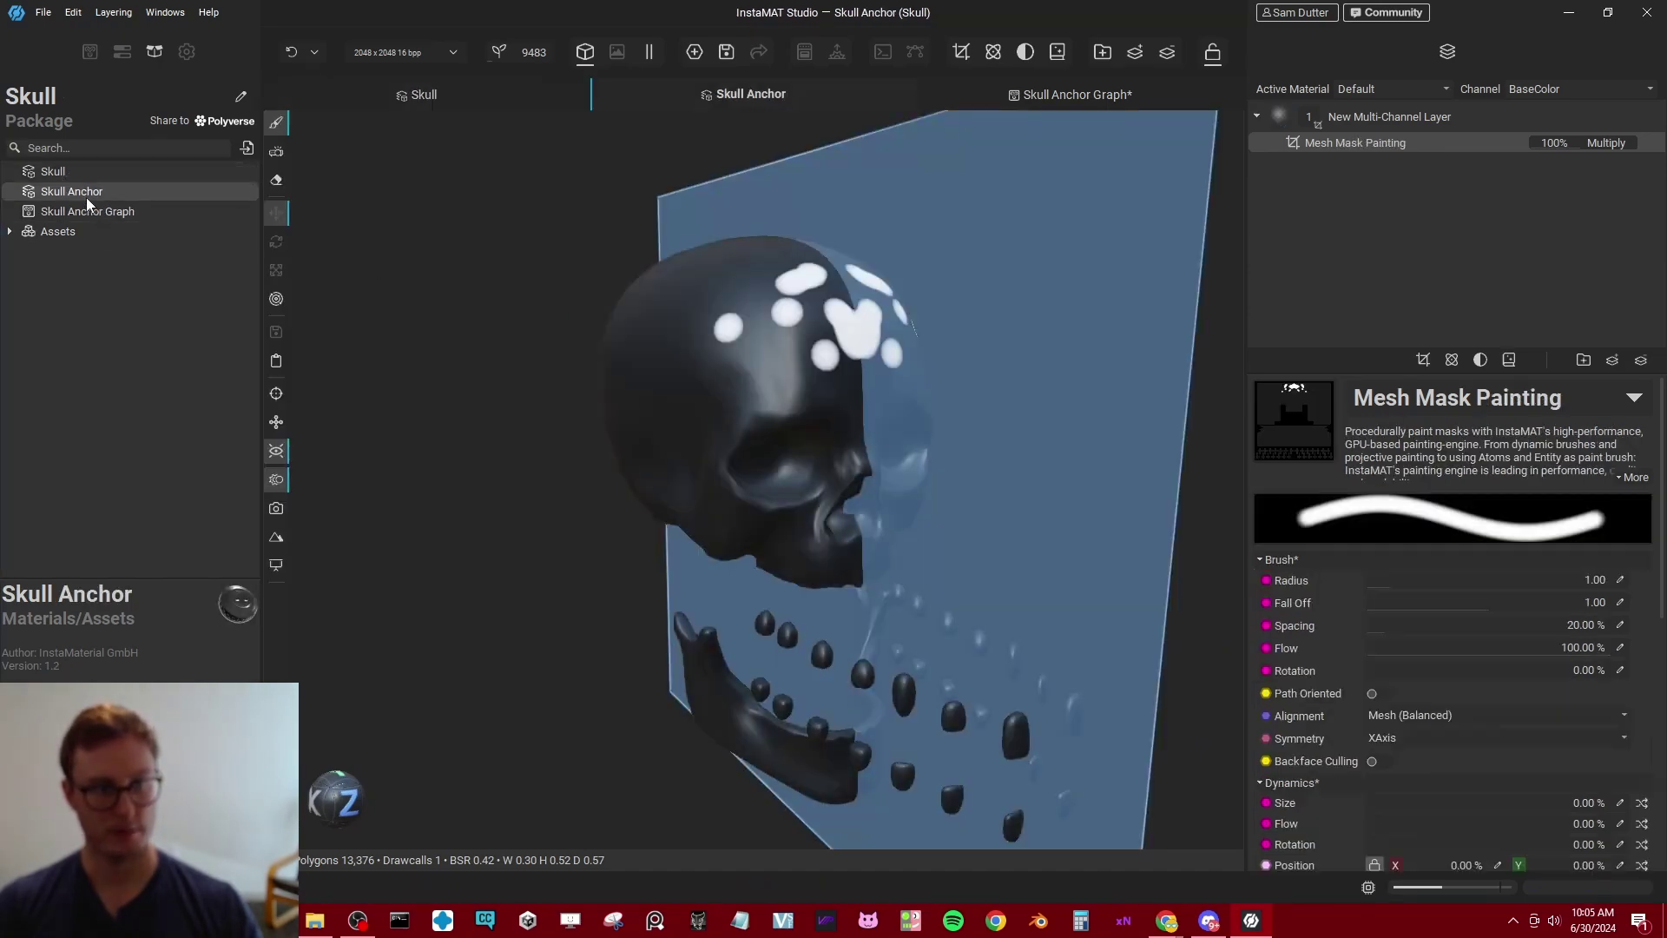
{"action": "left_click", "coordinate": [1583, 359]}
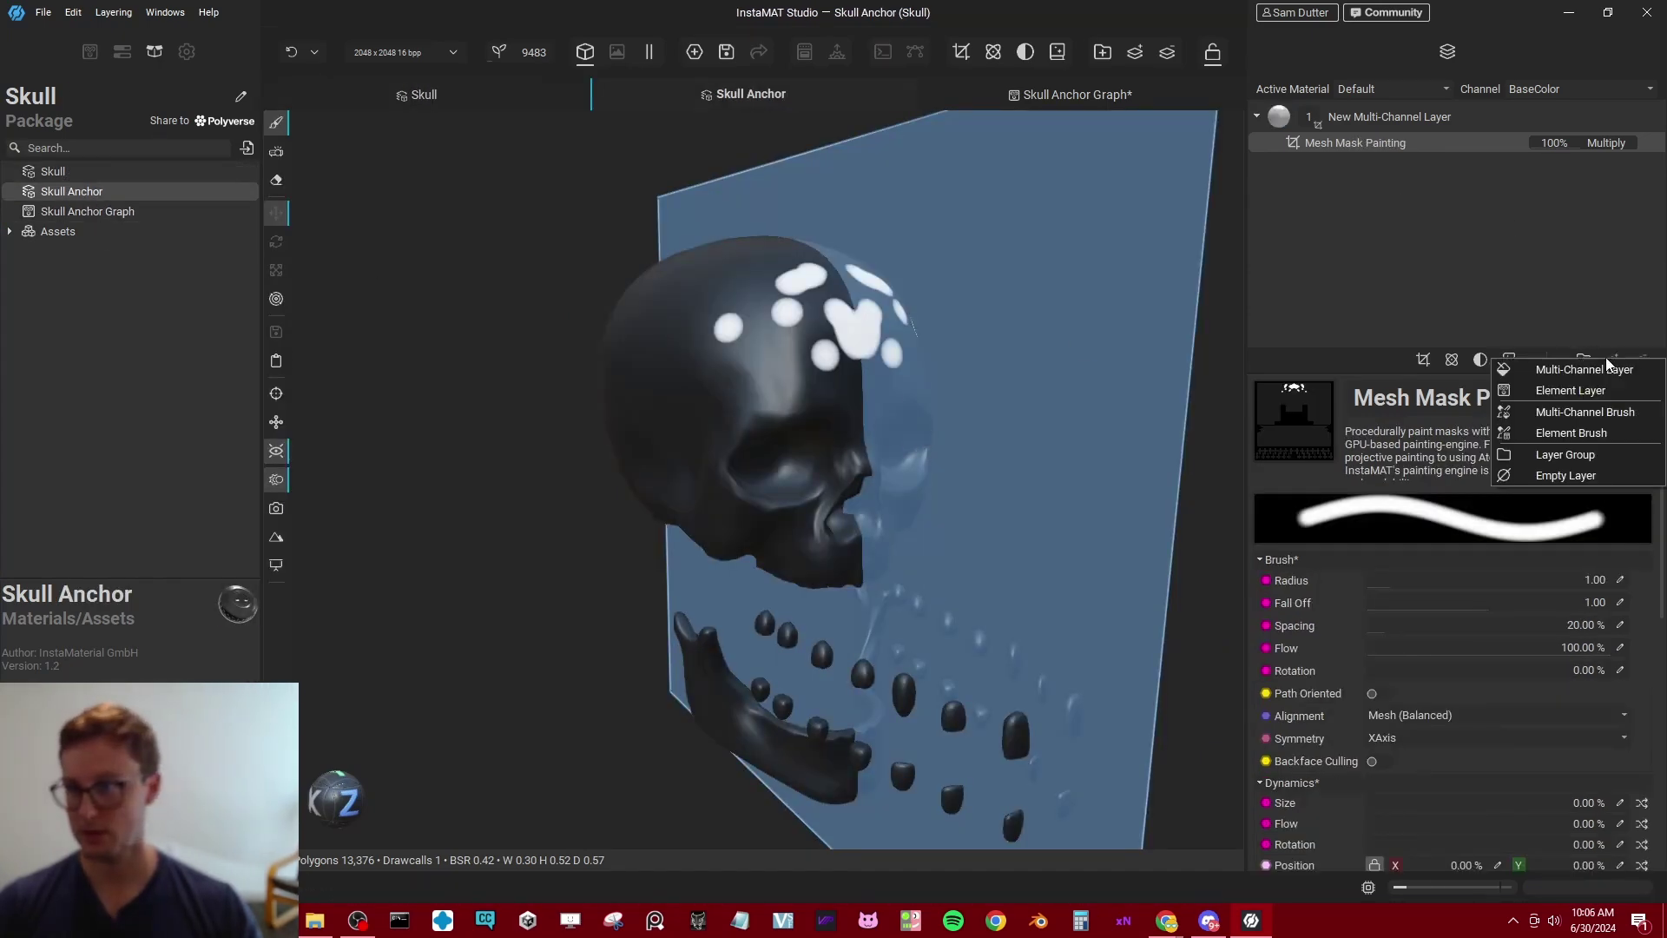
{"action": "left_click", "coordinate": [1593, 368]}
{"action": "left_click_drag", "start_coordinate": [1421, 131], "coordinate": [1418, 233]}
Step: Set the new layer's base colour to black, save, and go back to the Skull texture
{"action": "left_click", "coordinate": [1638, 394]}
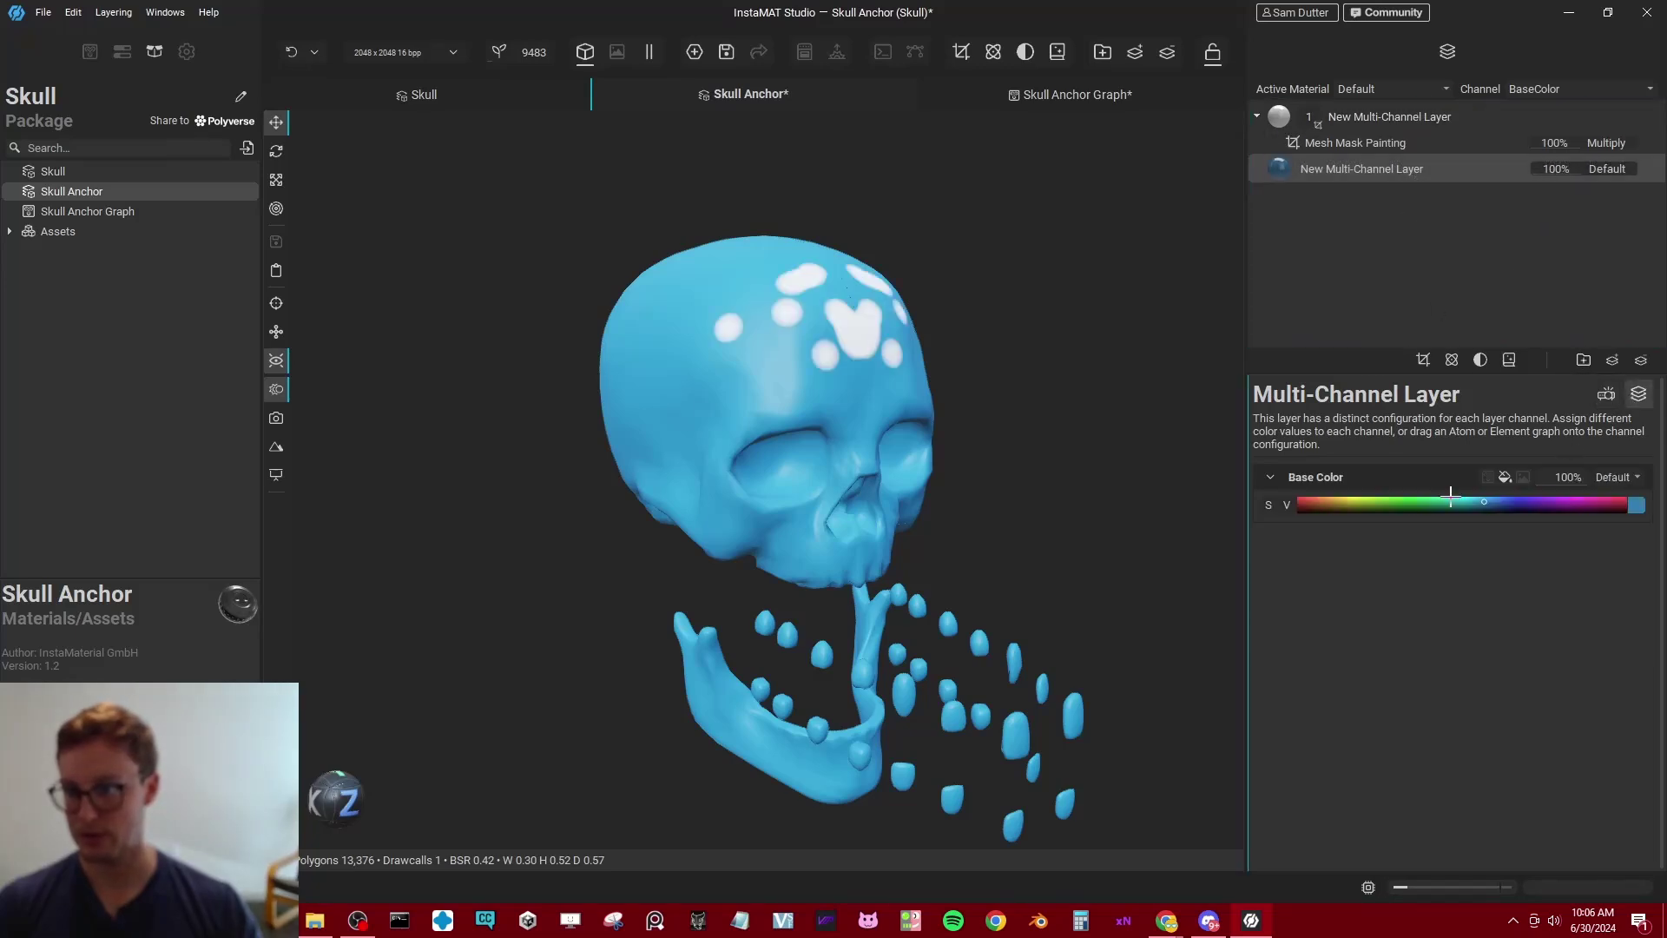
{"action": "left_click", "coordinate": [1357, 505]}
{"action": "key", "text": "ctrl+s"}
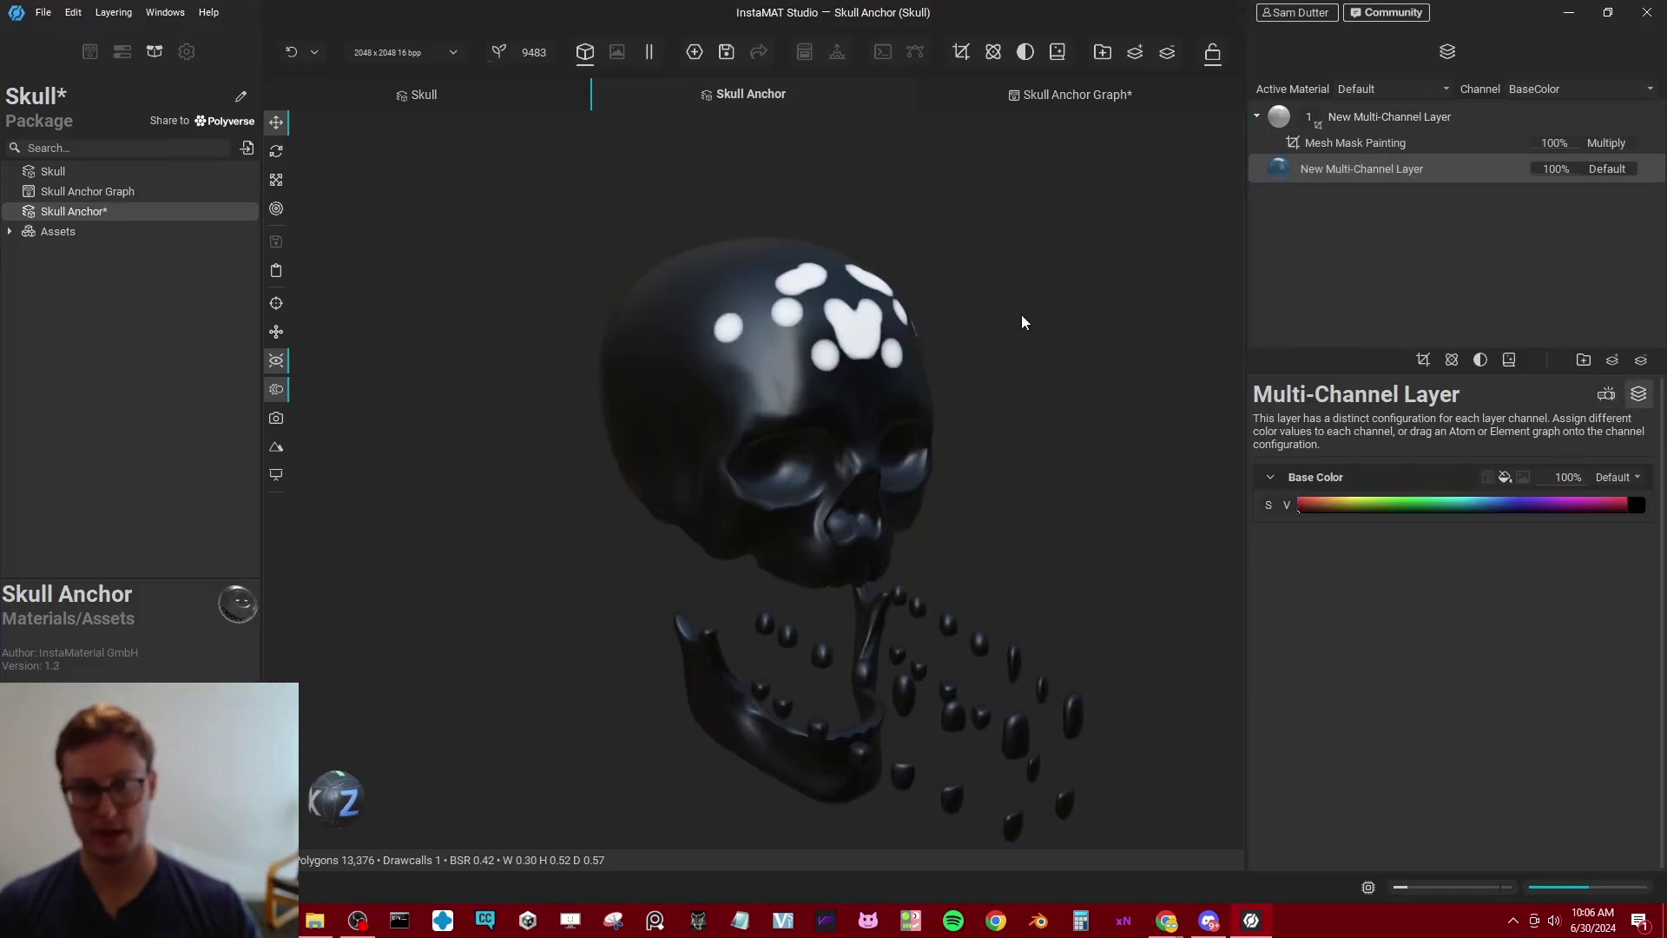
{"action": "double_click", "coordinate": [53, 172]}
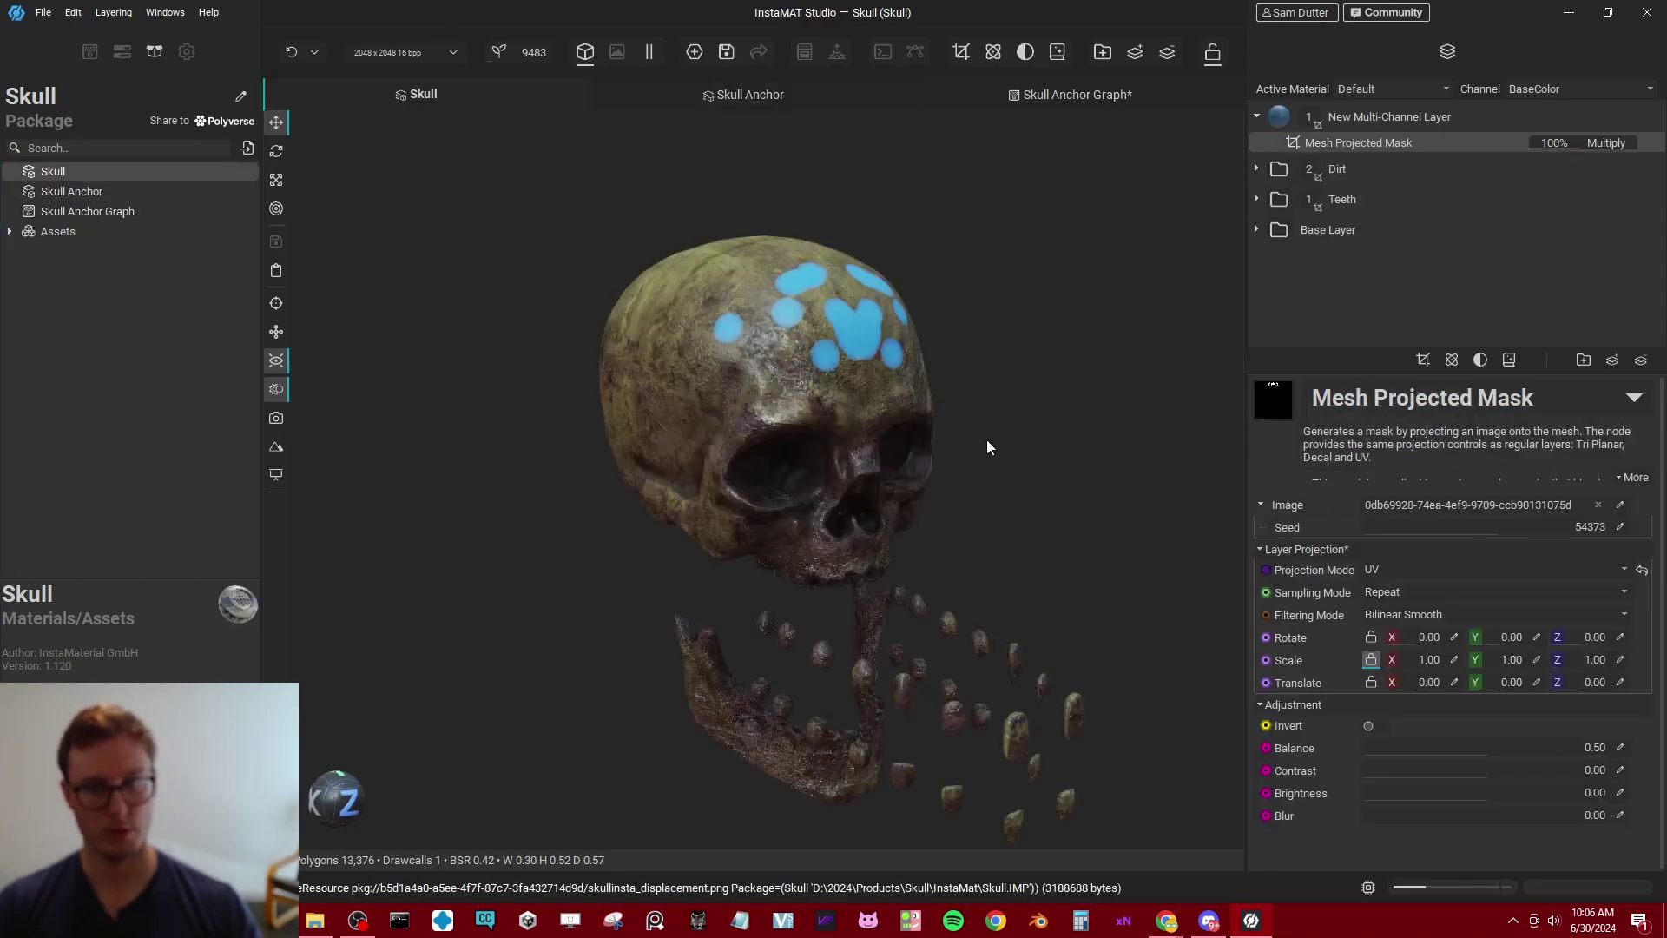
{"action": "mouse_move", "coordinate": [988, 448]}
{"action": "left_mouse_down"}
{"action": "mouse_move", "coordinate": [719, 435]}
{"action": "mouse_move", "coordinate": [994, 450]}
{"action": "mouse_move", "coordinate": [965, 466]}
{"action": "left_mouse_up"}
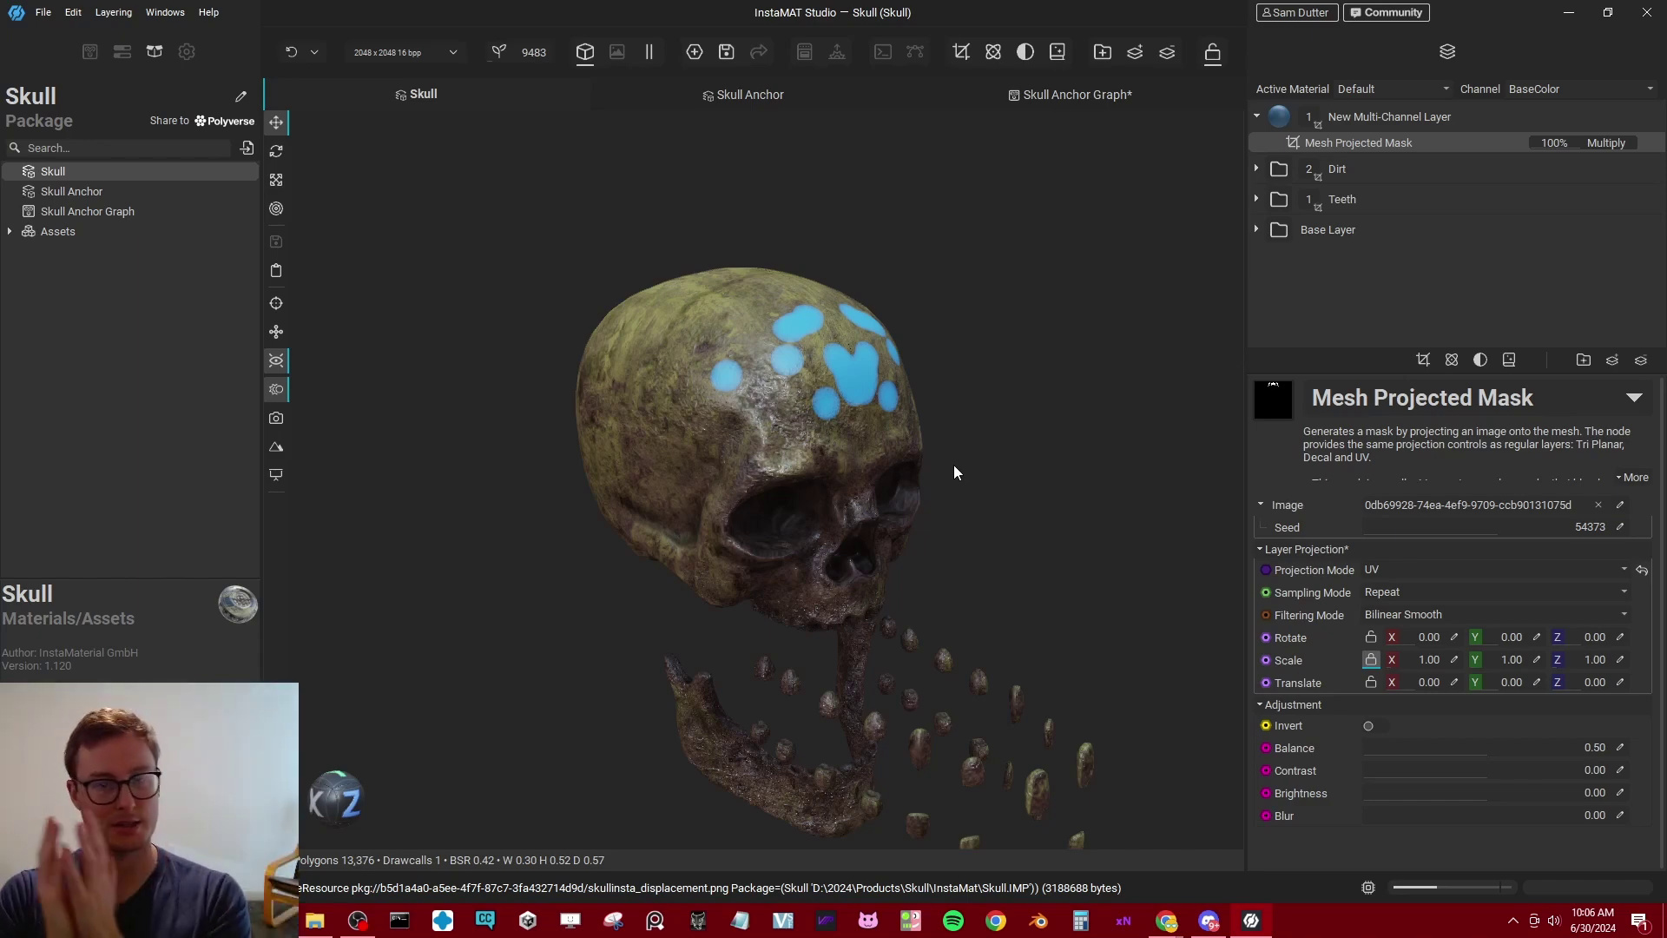
Step: In the Skull Anchor Graph, move the Skull Anchor node to the left
{"action": "double_click", "coordinate": [86, 211]}
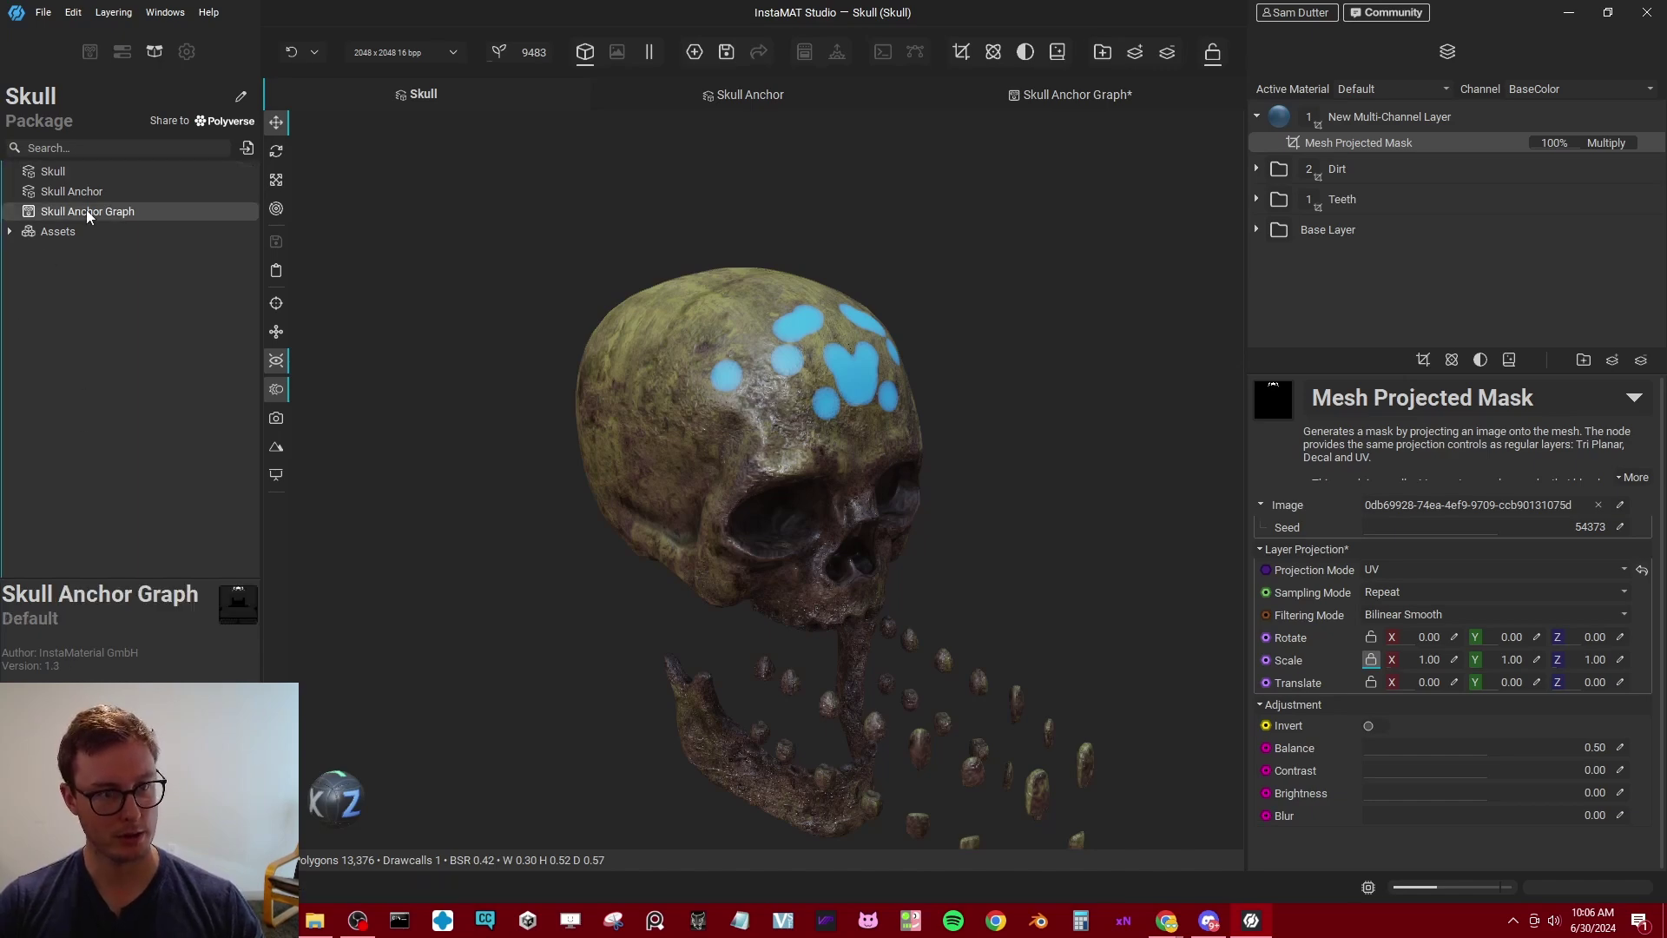
{"action": "scroll", "coordinate": [912, 550], "scroll_direction": "down", "scroll_amount": 2}
{"action": "left_click", "coordinate": [678, 487]}
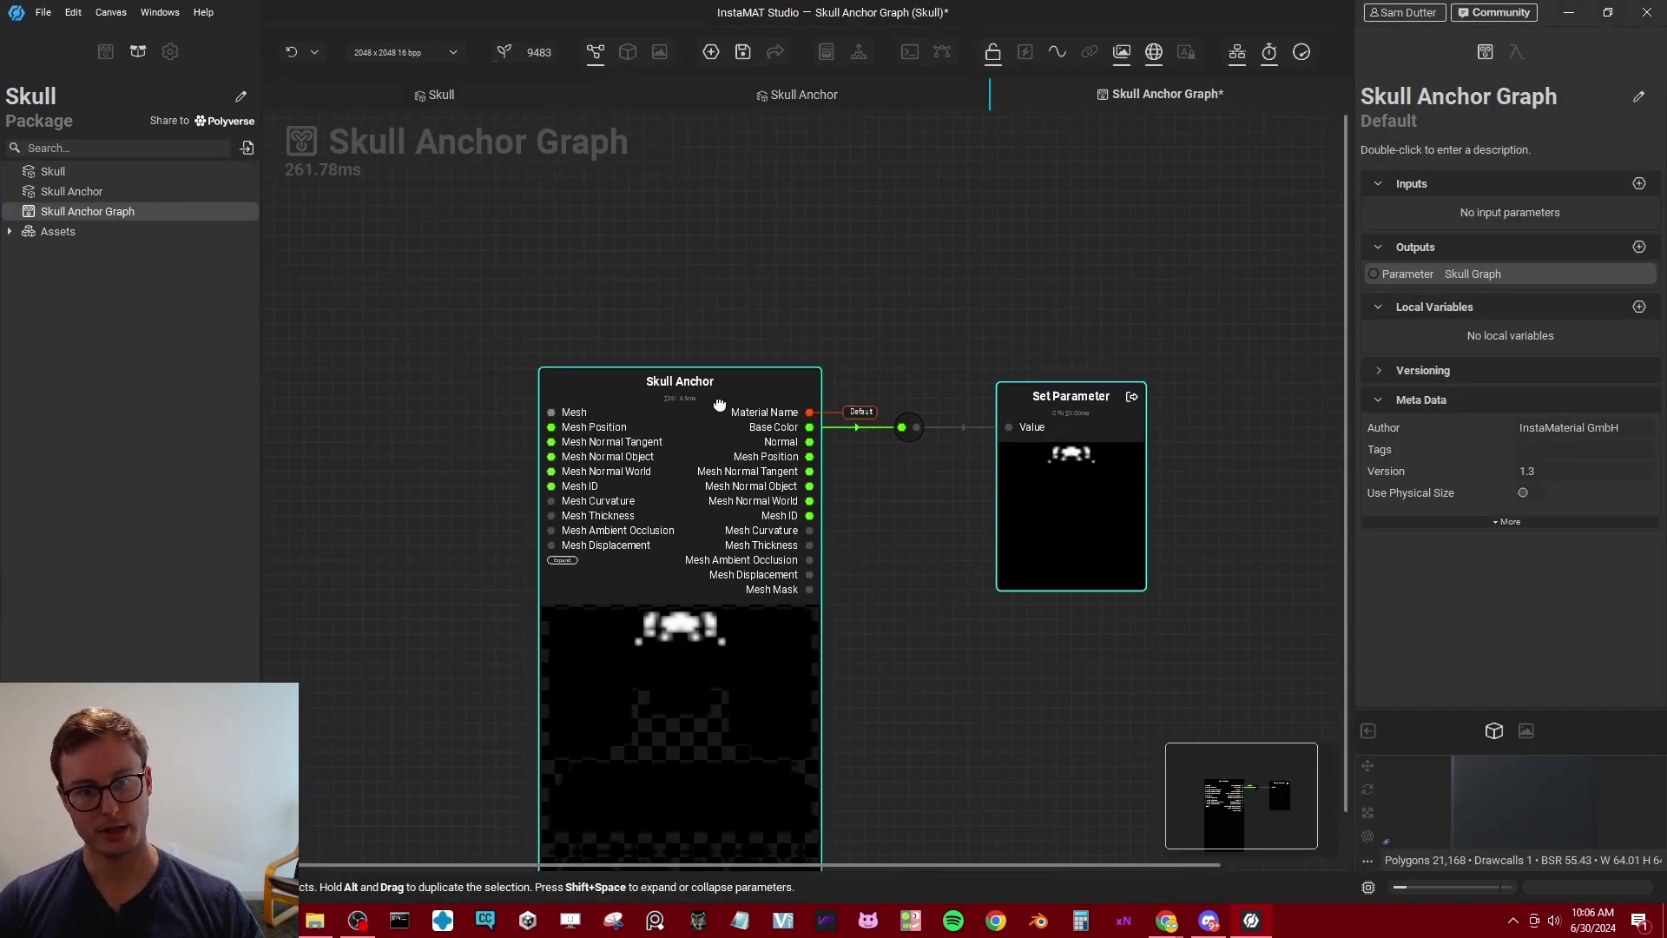
{"action": "left_click_drag", "start_coordinate": [677, 487], "coordinate": [429, 486]}
{"action": "scroll", "coordinate": [1062, 566], "scroll_direction": "down", "scroll_amount": 4}
{"action": "middle_click_drag", "start_coordinate": [908, 530], "coordinate": [836, 510]}
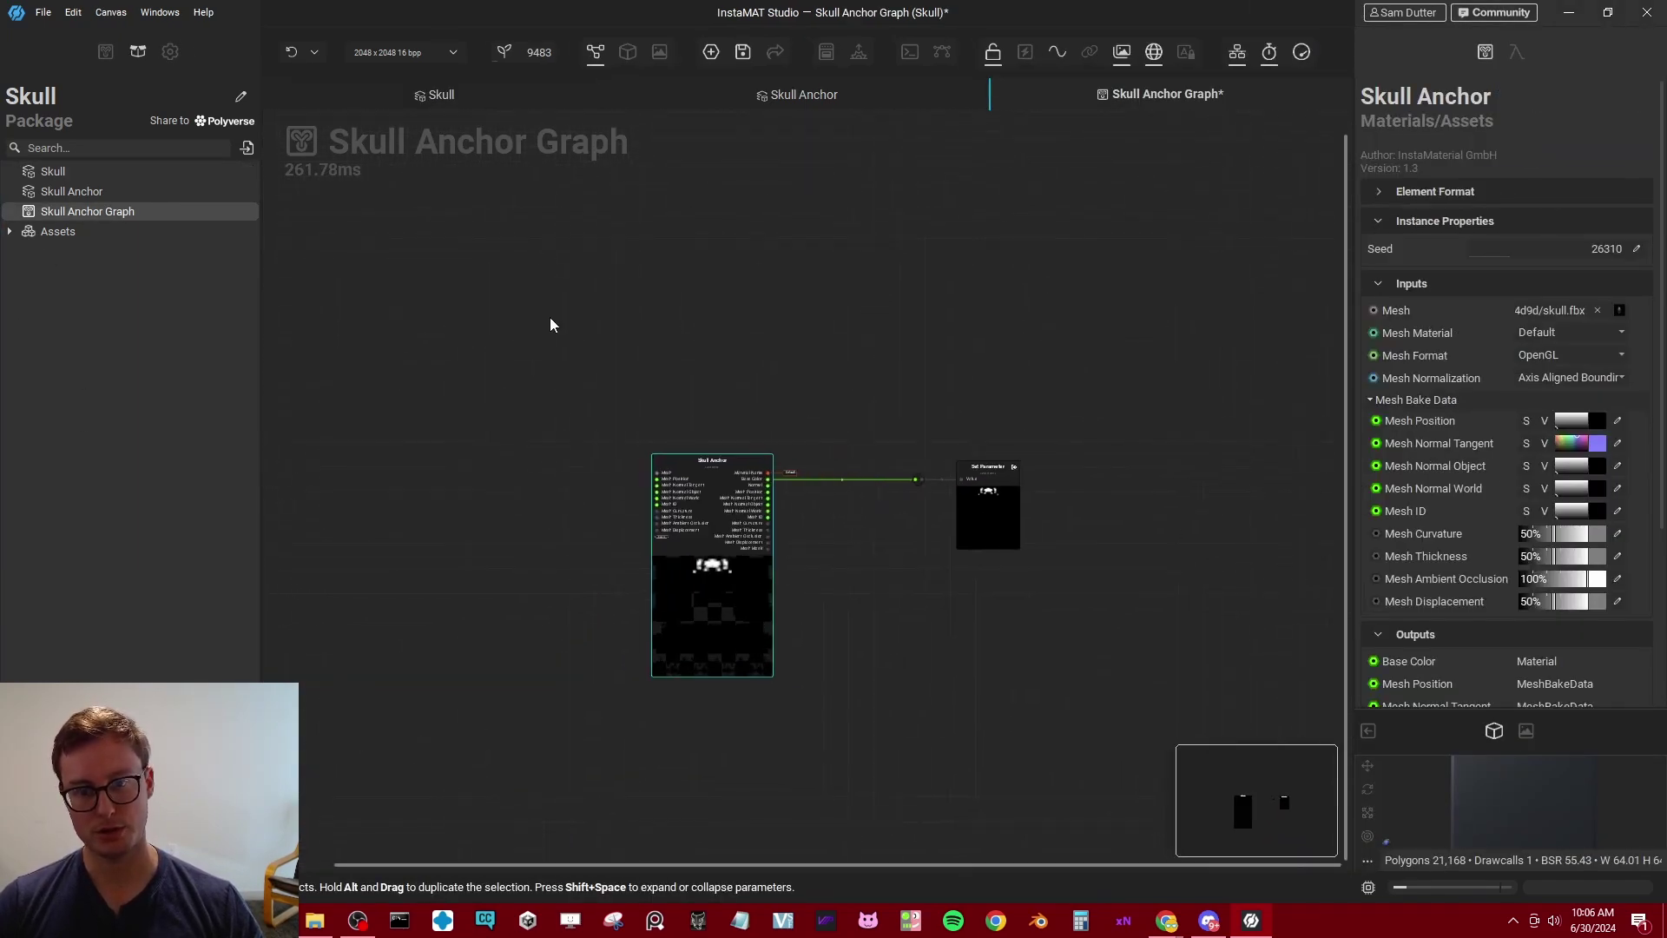
{"action": "scroll", "coordinate": [1114, 404], "scroll_direction": "up", "scroll_amount": 2}
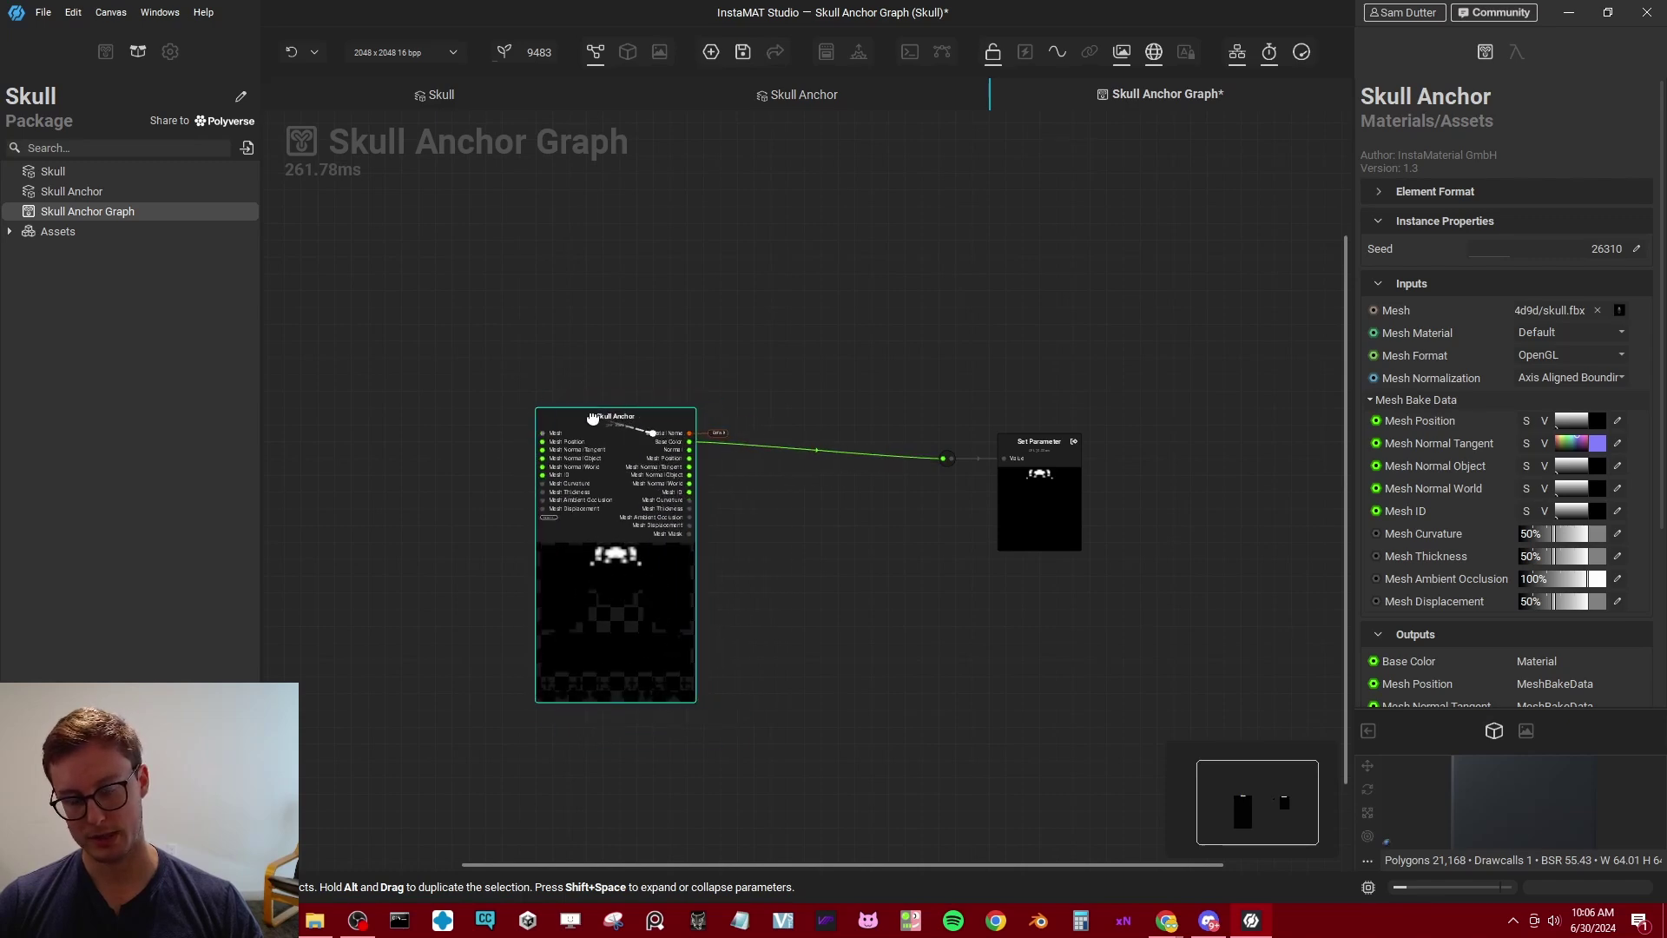
Step: Move the Set Parameter node down and right, then dismiss Quick Search without adding anything
{"action": "left_click", "coordinate": [1036, 443]}
{"action": "scroll", "coordinate": [1035, 431], "scroll_direction": "up", "scroll_amount": 2}
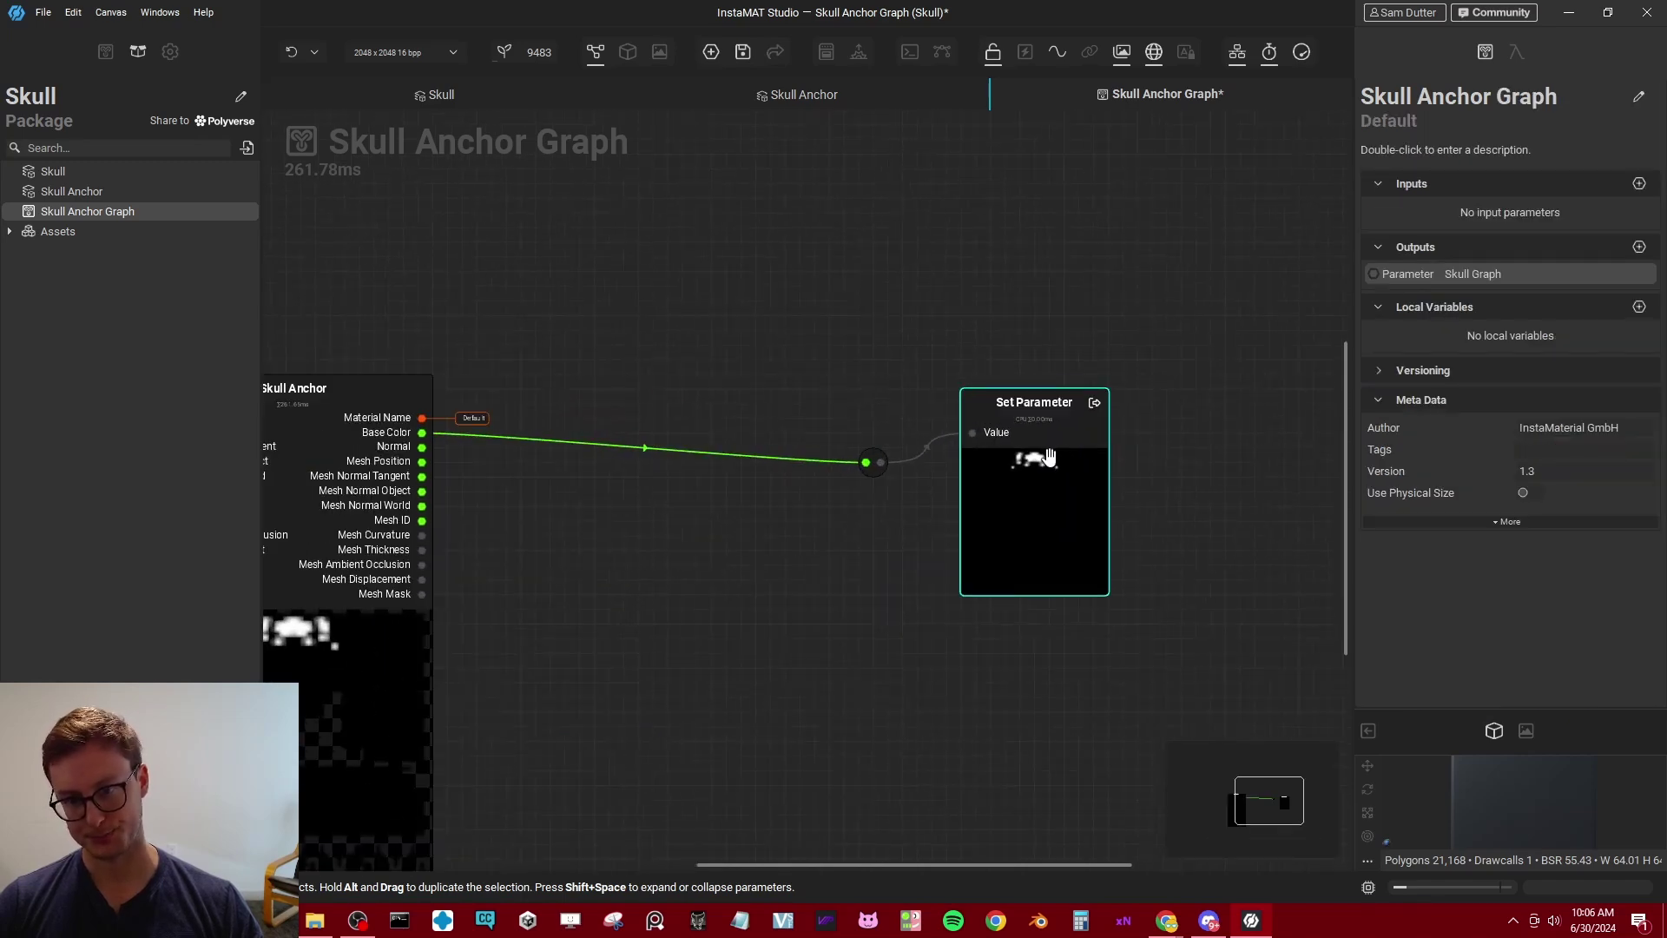
{"action": "left_click_drag", "start_coordinate": [1034, 431], "coordinate": [1096, 557]}
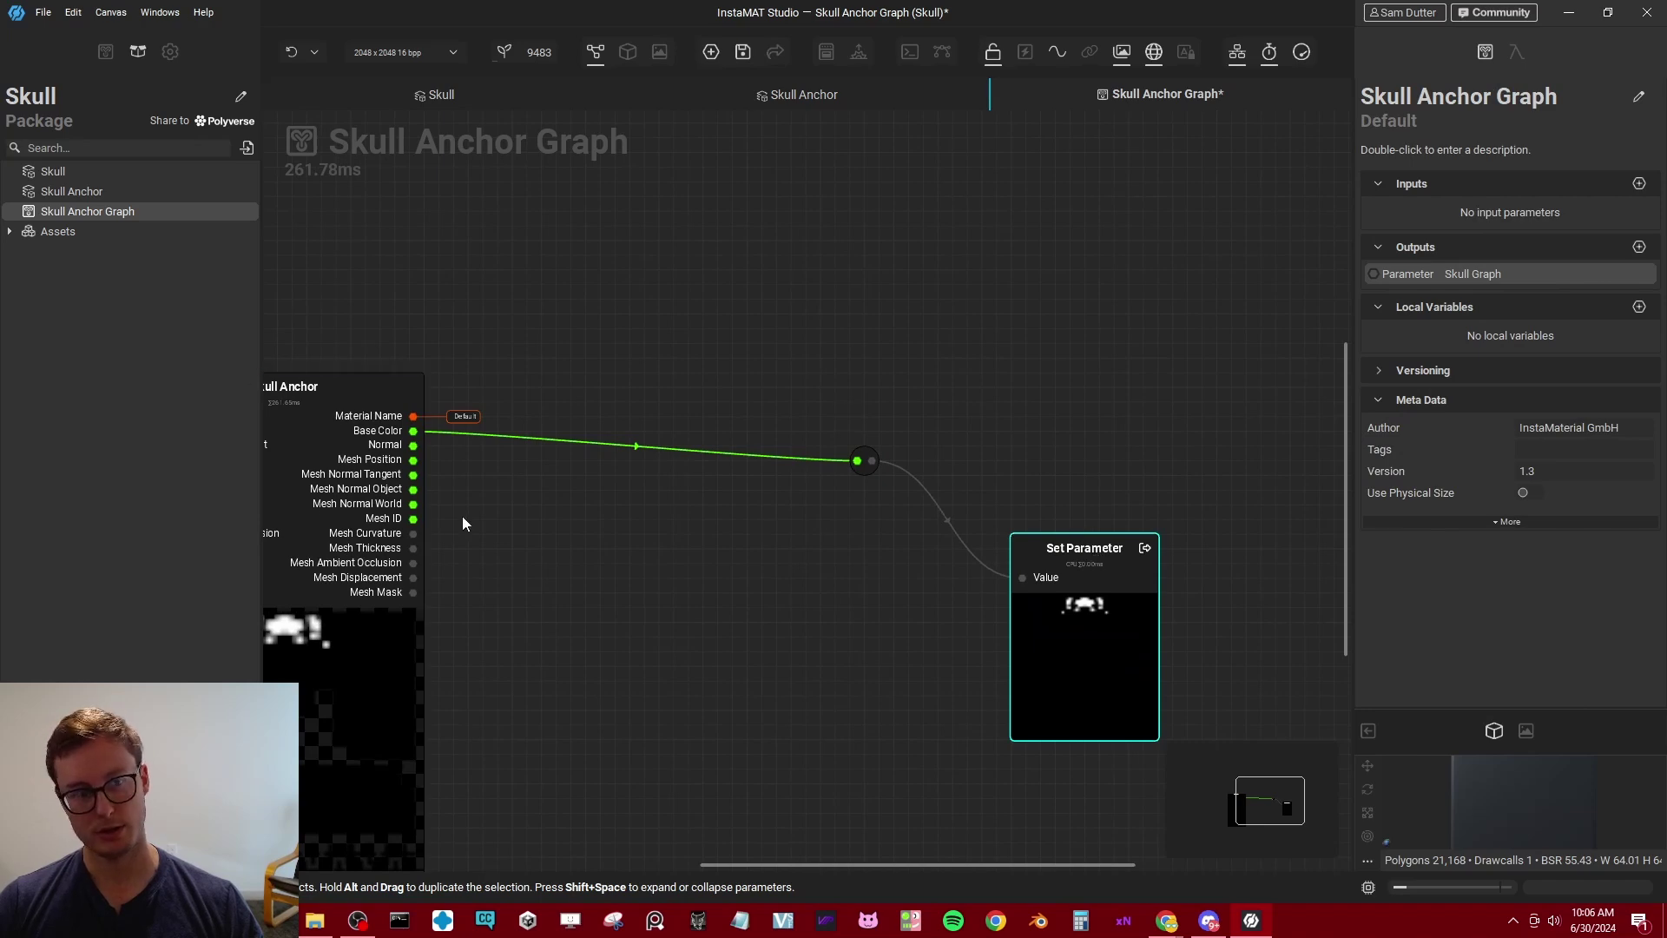
{"action": "left_click", "coordinate": [794, 477]}
{"action": "right_click", "coordinate": [794, 479]}
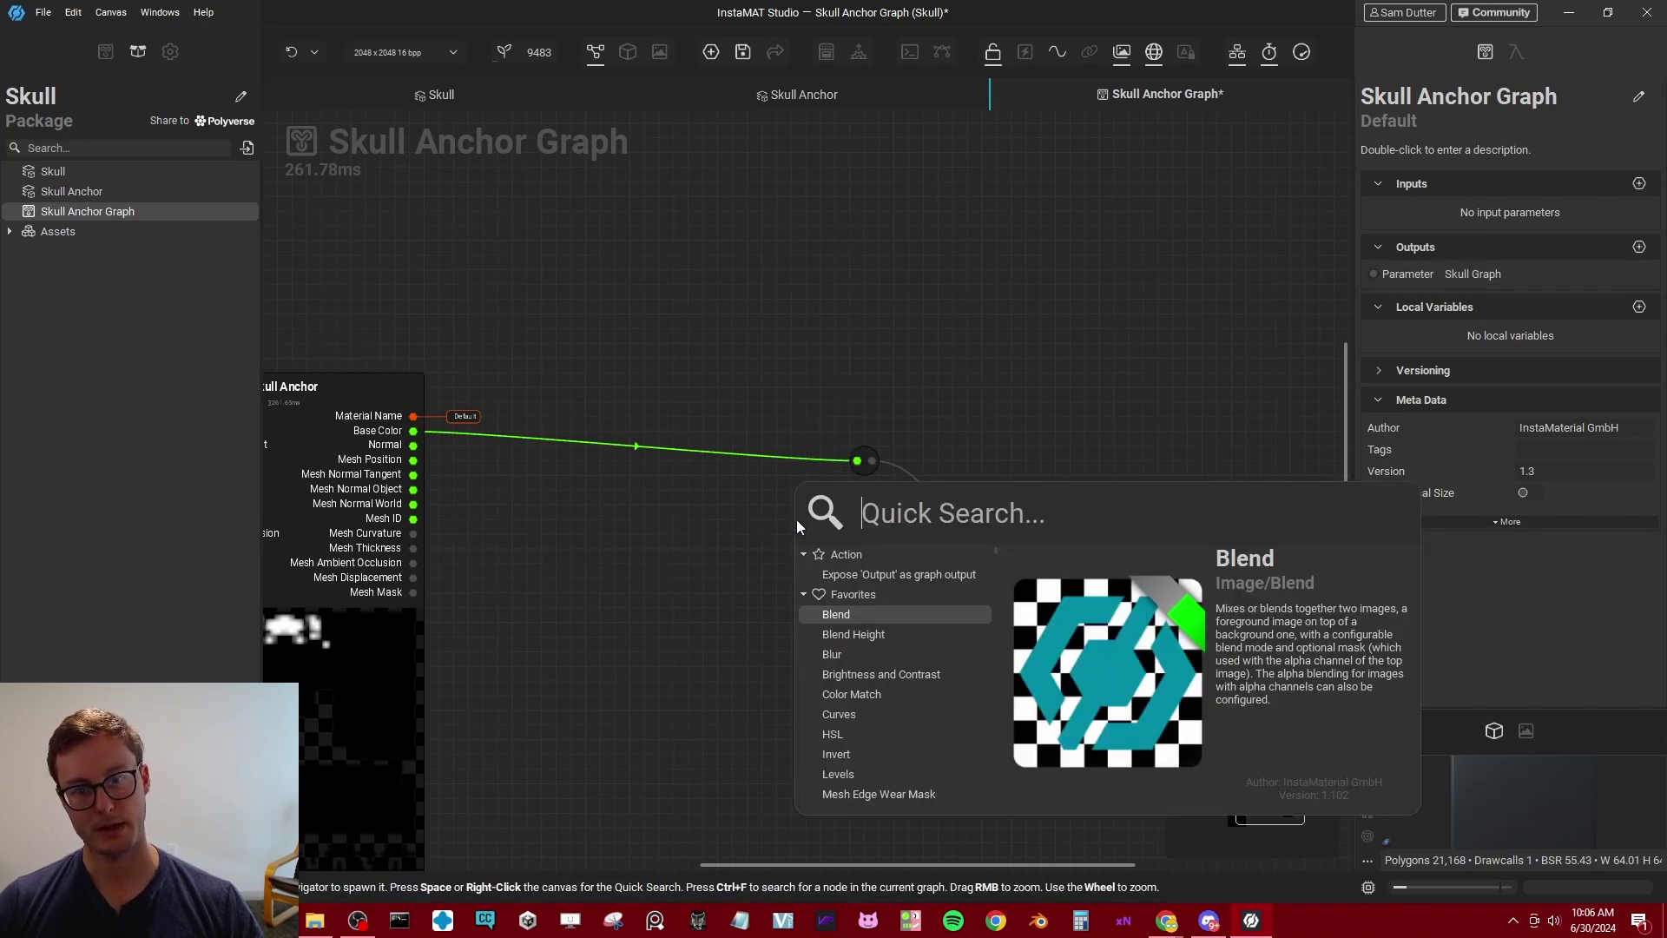
{"action": "left_click", "coordinate": [730, 568]}
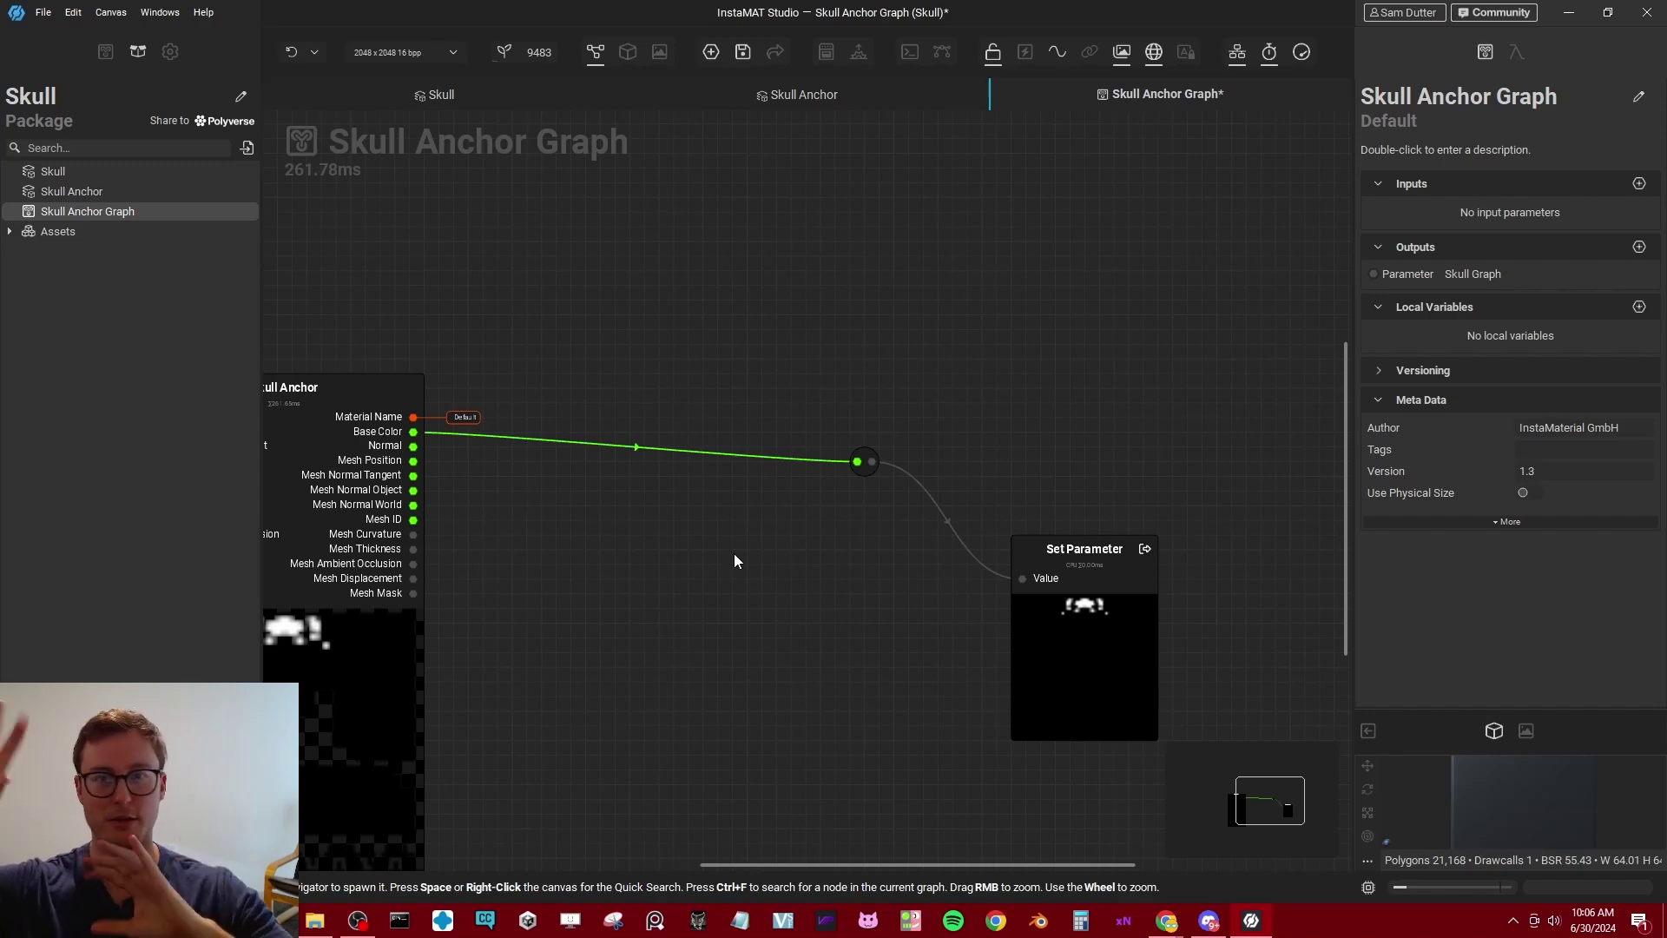
Step: Nudge the Set Parameter node slightly into its final position
{"action": "scroll", "coordinate": [711, 438], "scroll_direction": "down", "scroll_amount": 3}
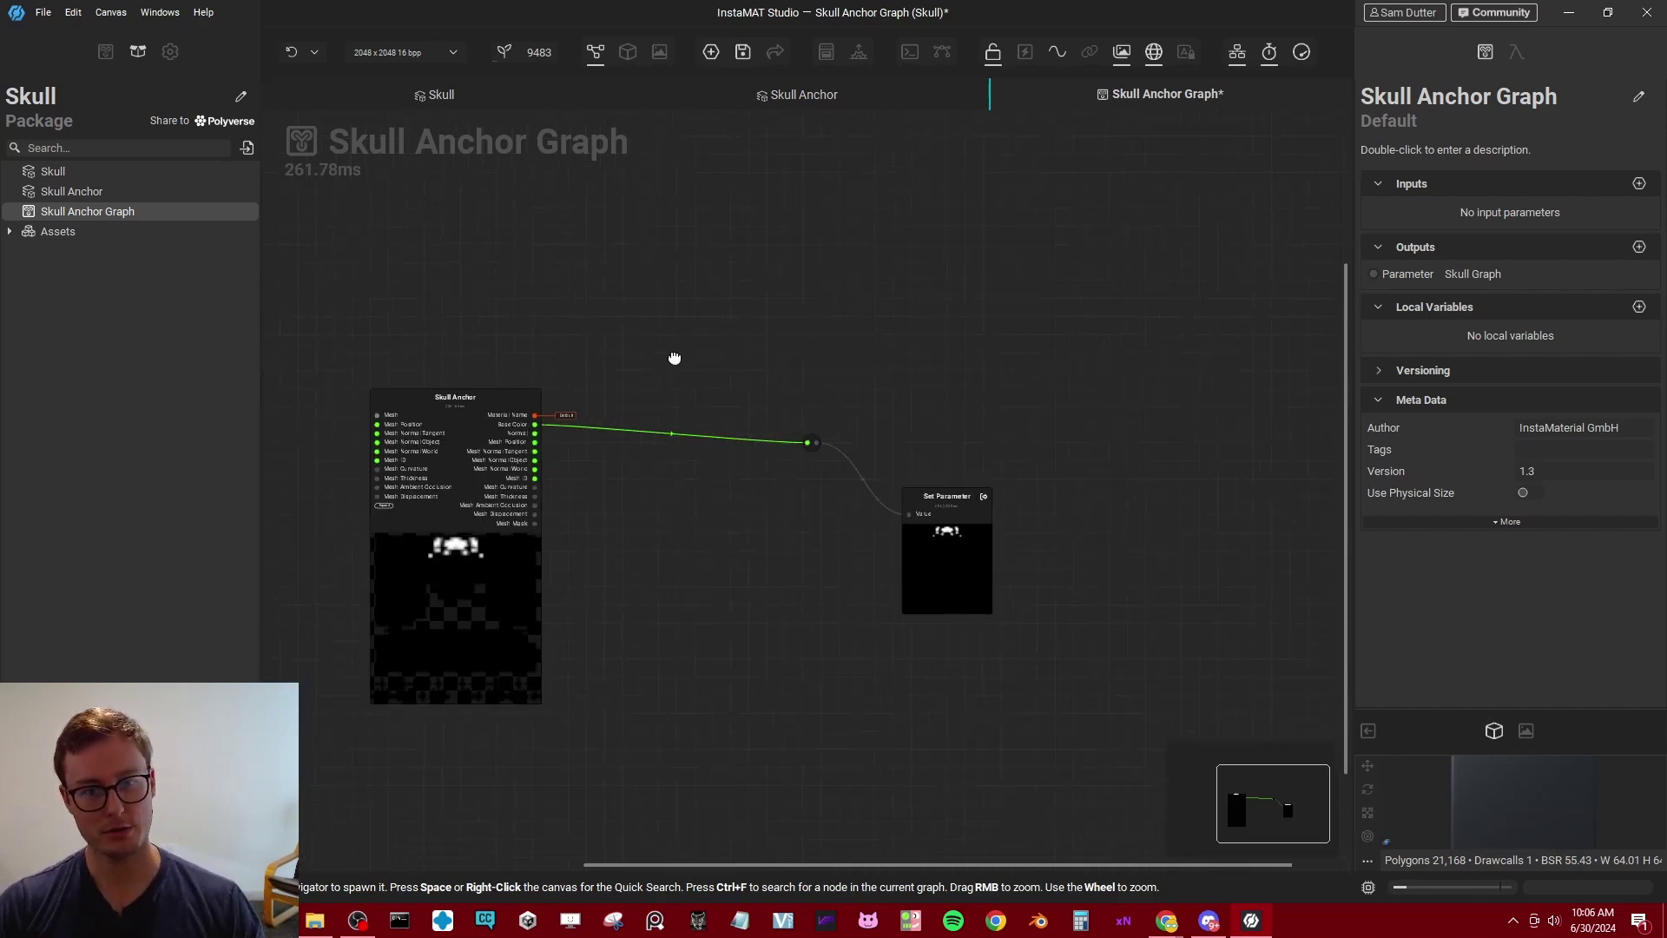
{"action": "left_click", "coordinate": [992, 521]}
{"action": "left_click_drag", "start_coordinate": [993, 521], "coordinate": [985, 530]}
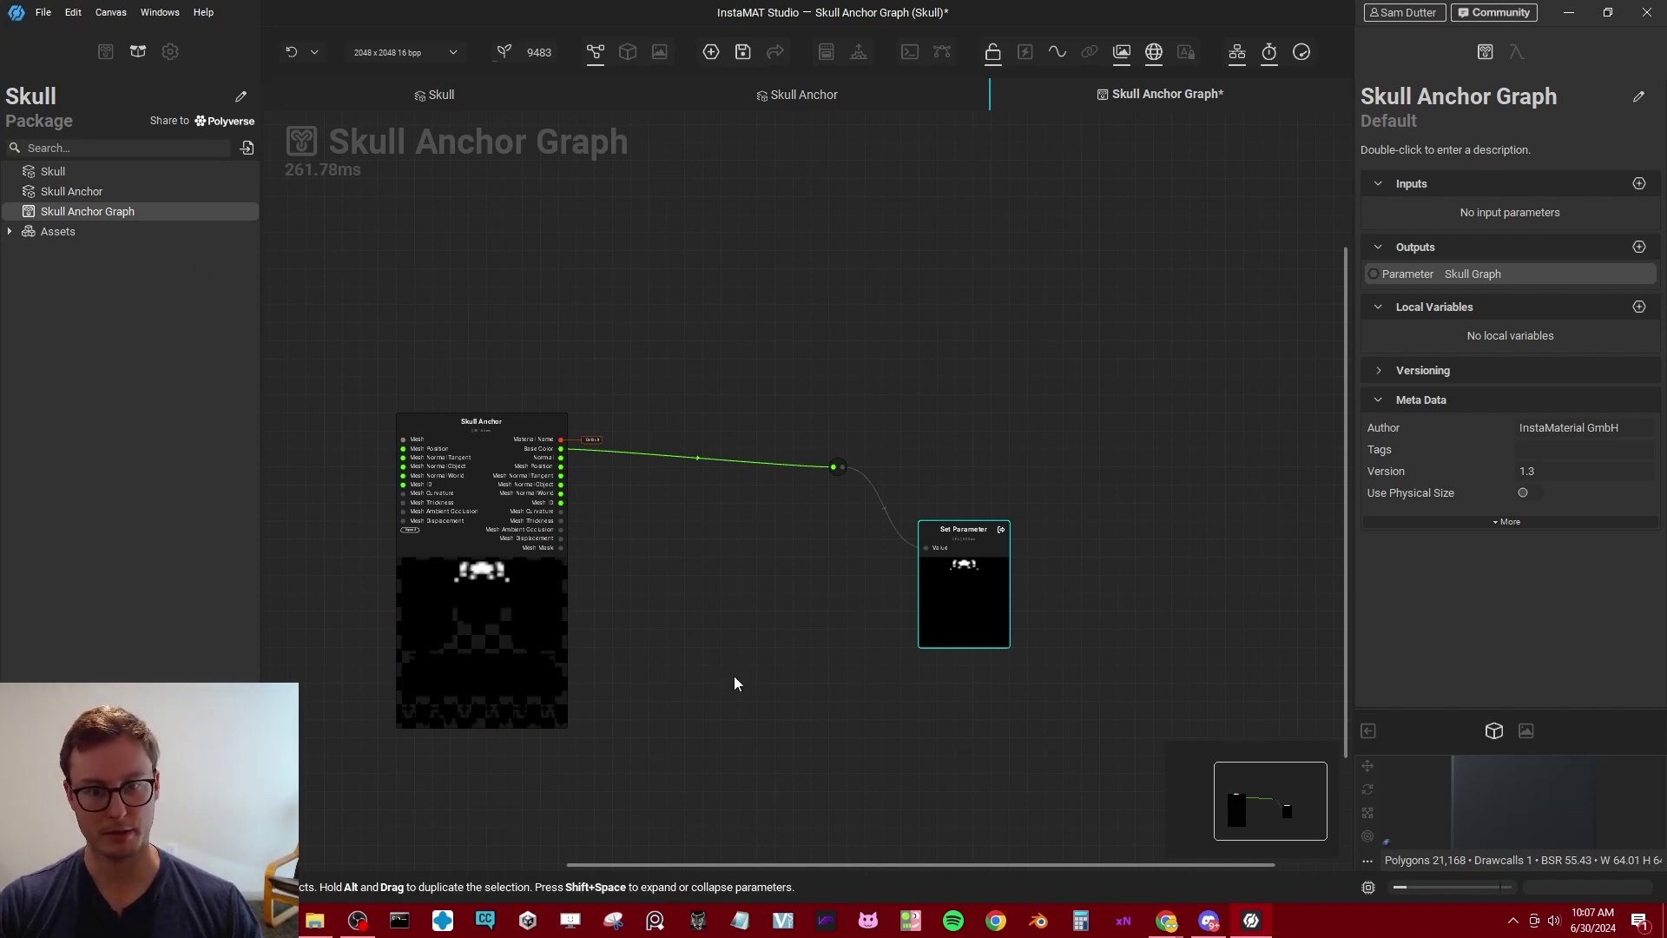
Step: Reopen the Skull project and zoom in on the blue forehead spots
{"action": "double_click", "coordinate": [62, 176]}
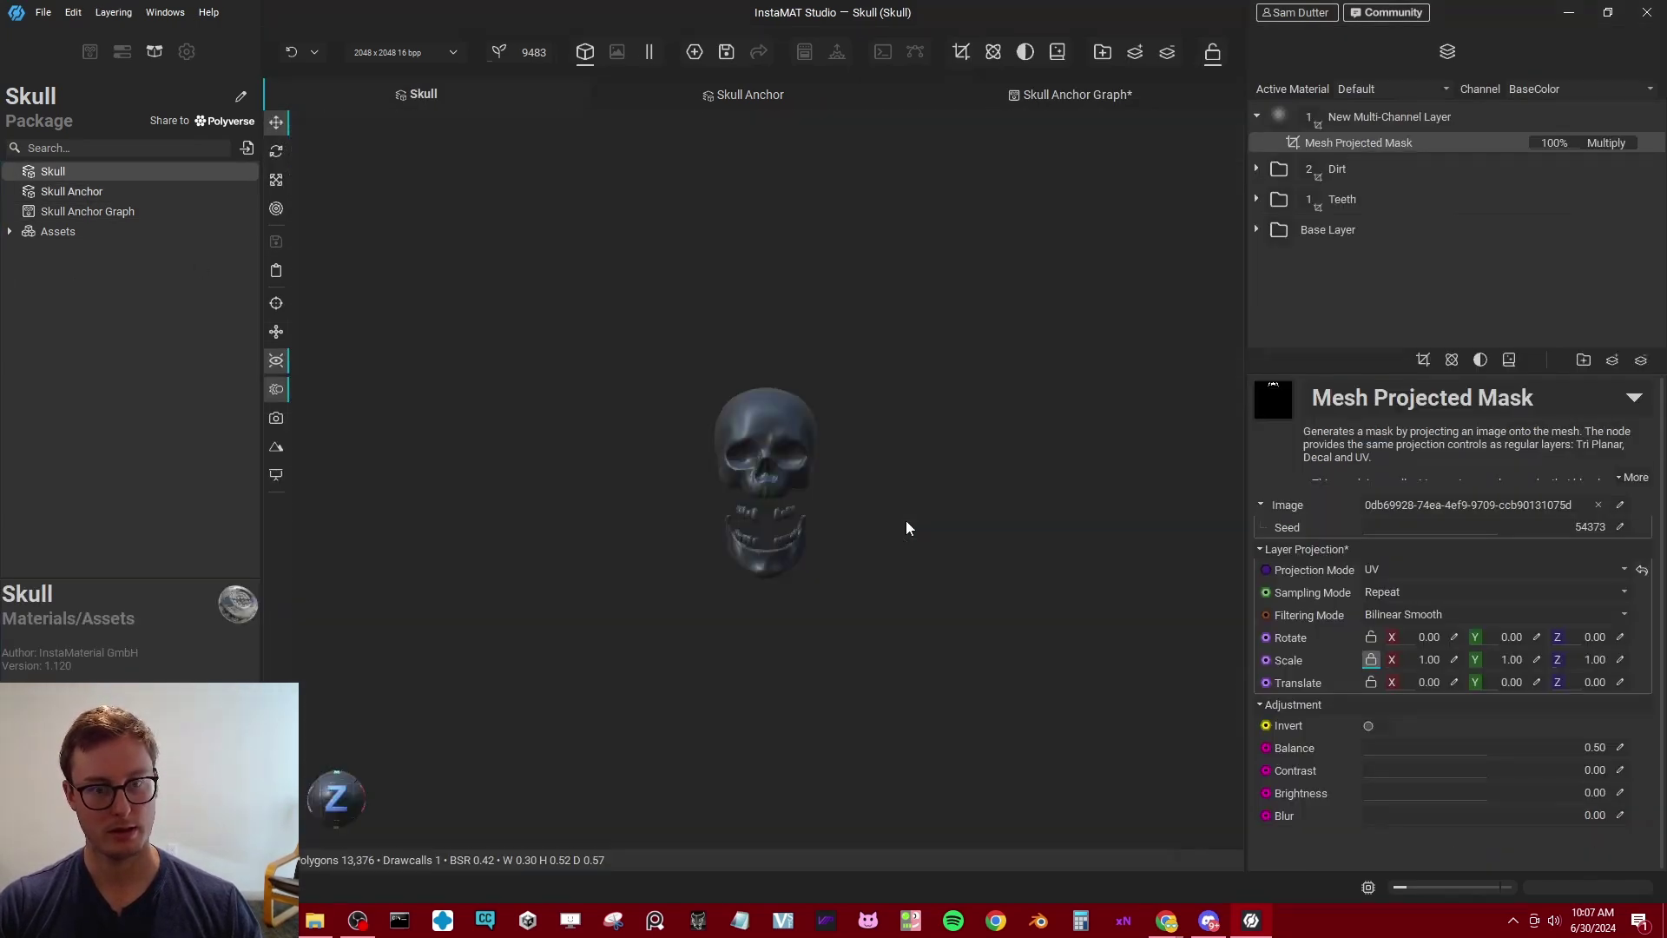
{"action": "scroll", "coordinate": [757, 415], "scroll_direction": "up", "scroll_amount": 2}
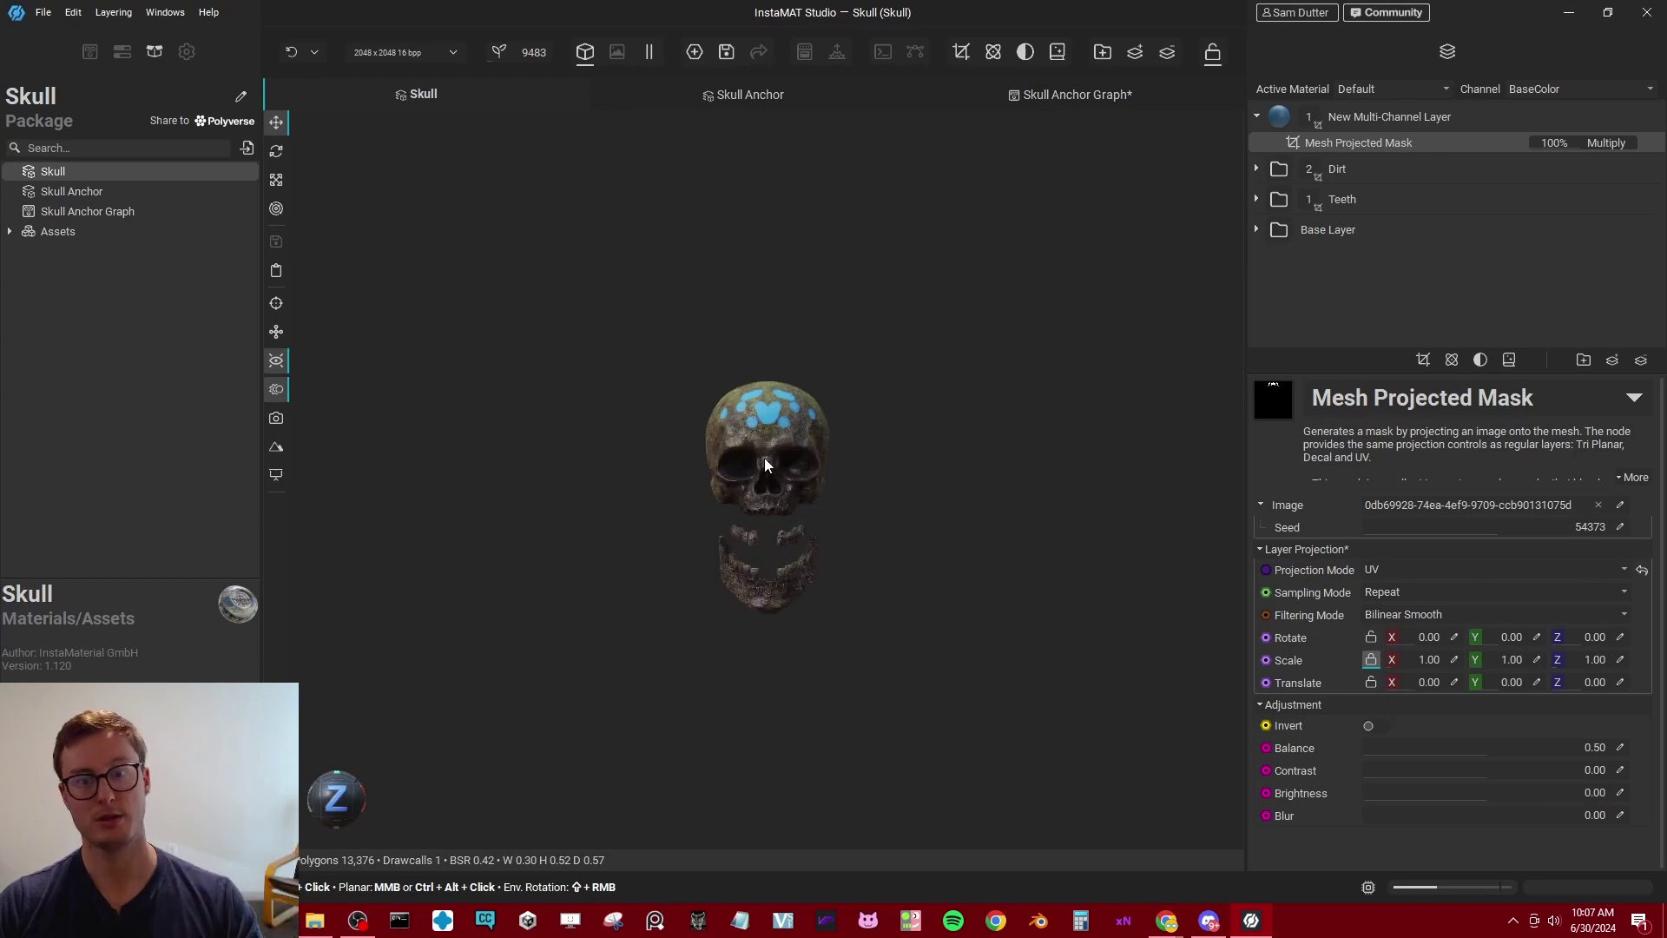